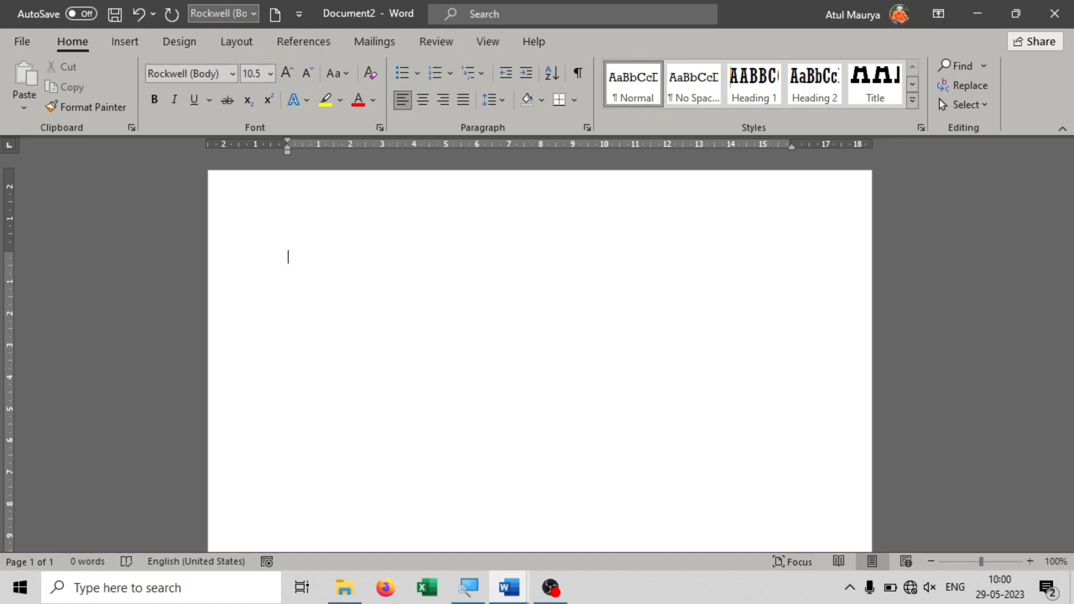
- Insert a table with four columns and four rows into the blank document
left_click(115, 38)
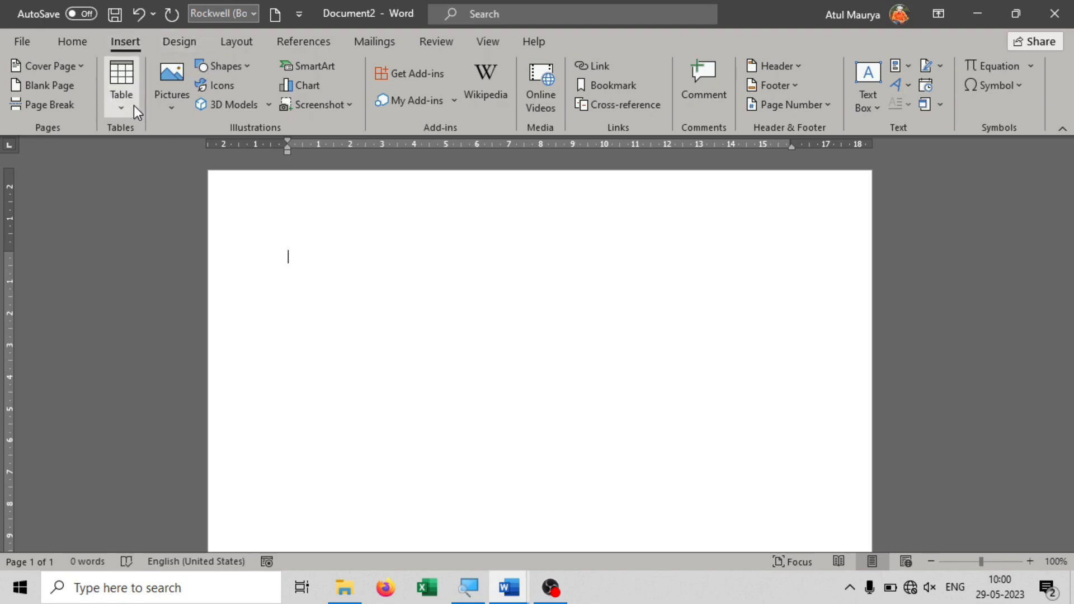
left_click(123, 76)
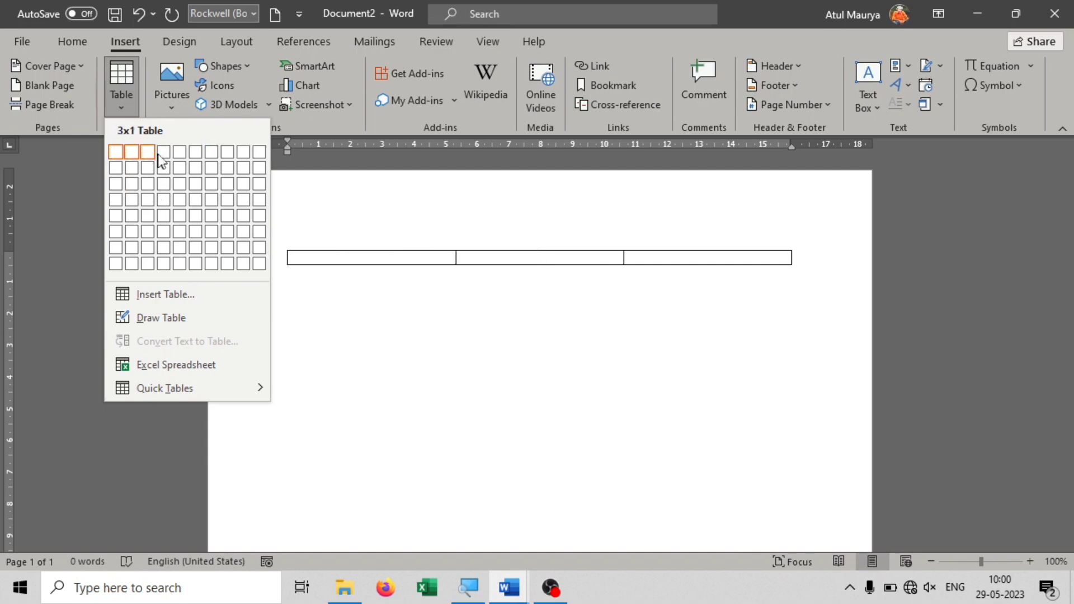
left_click(159, 197)
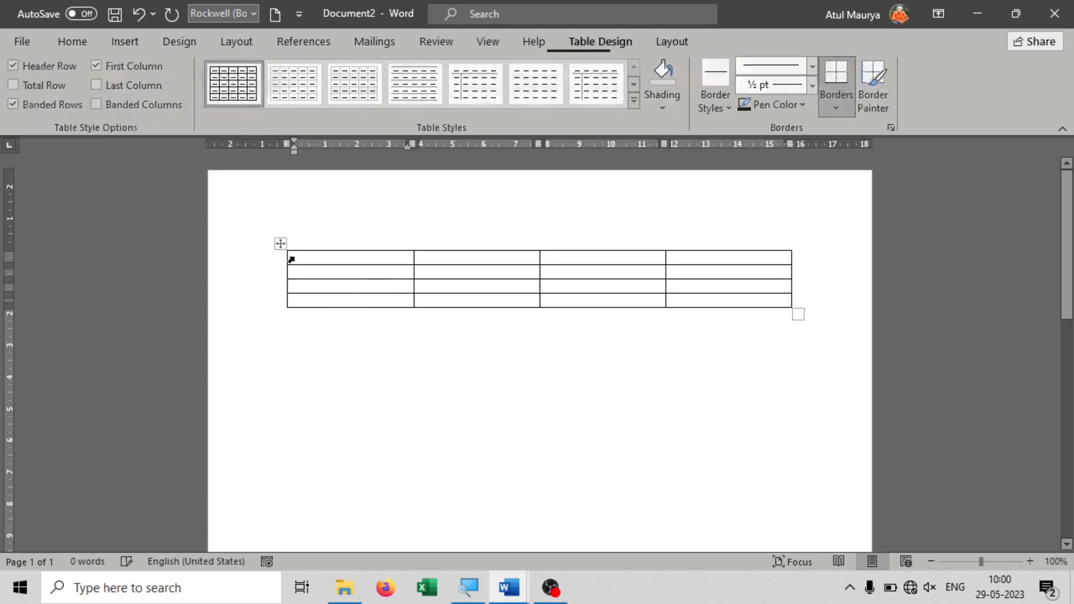
- Enter the headings "Name" and "Class" in the first two cells of the table's top row
left_click(72, 41)
left_click(232, 73)
left_click(101, 47)
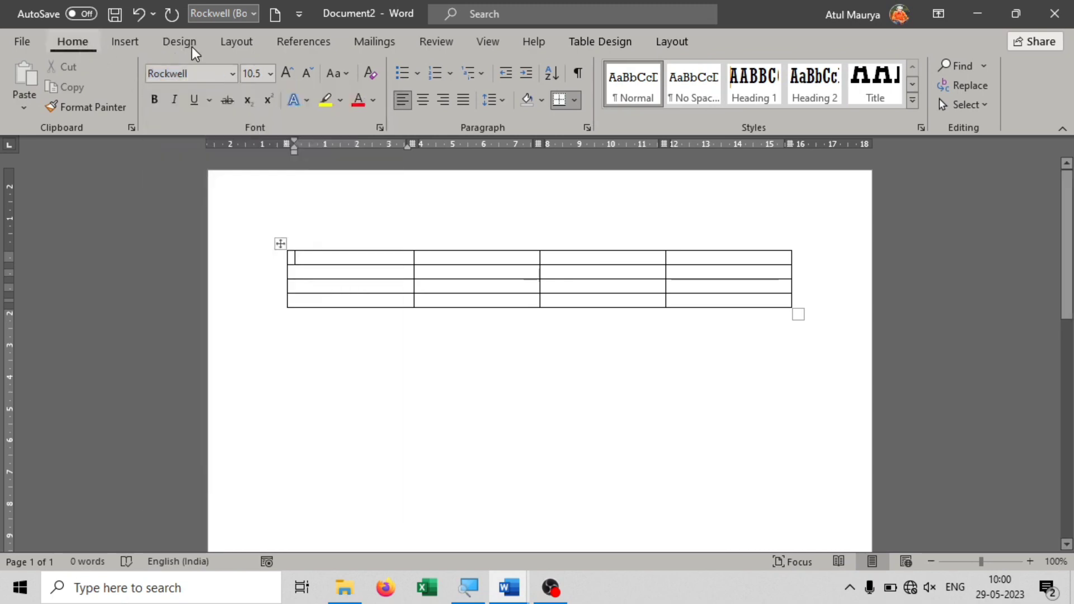
left_click(329, 259)
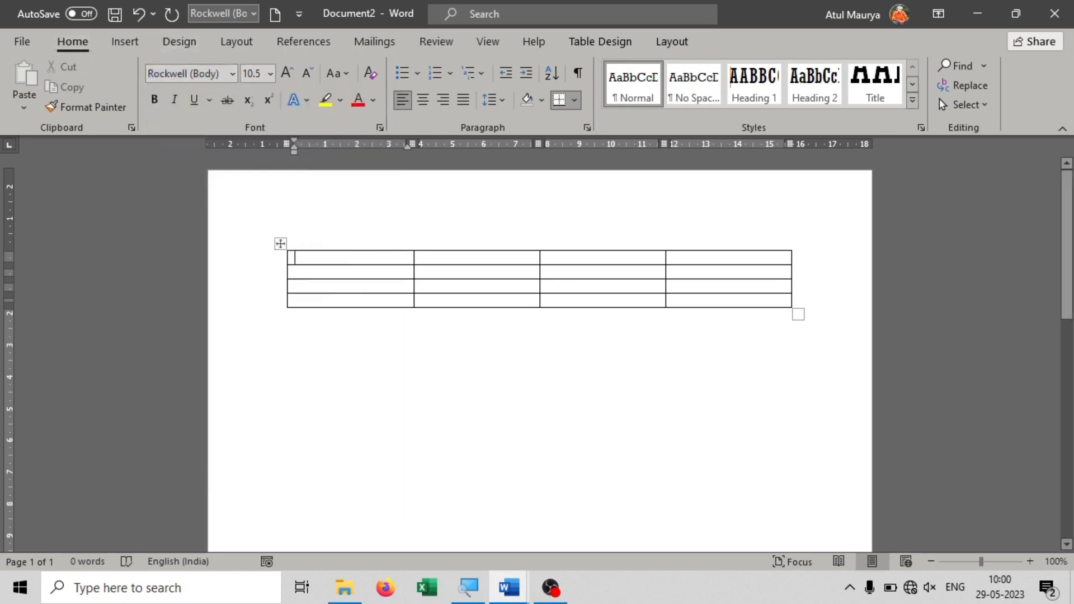
type("Nma")
key("BackSpace")
type("ame")
key("Tab")
type("cla")
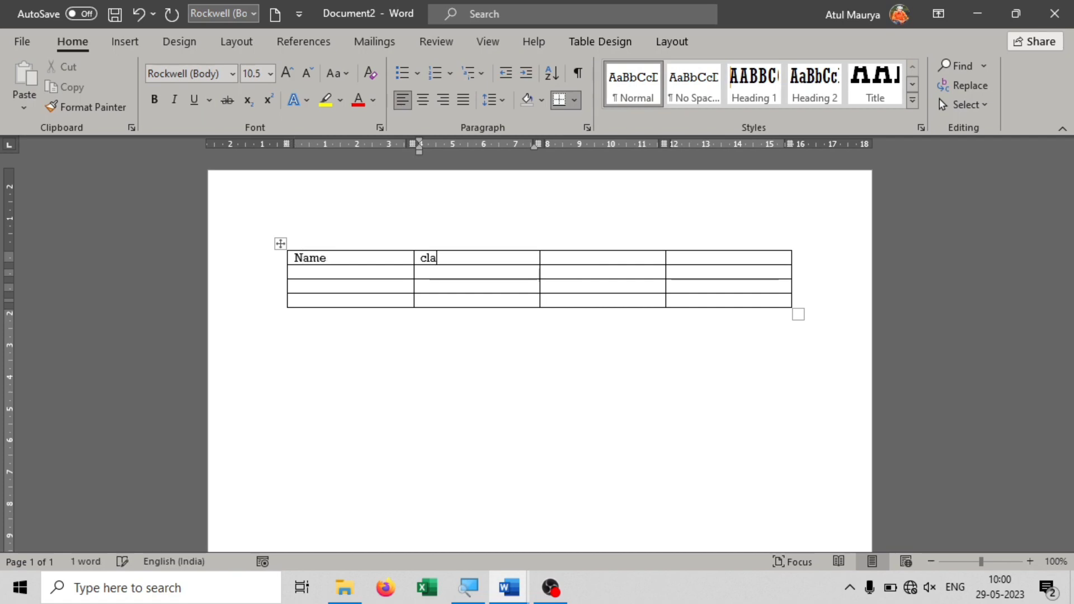
key("BackSpace")
key("BackSpace")
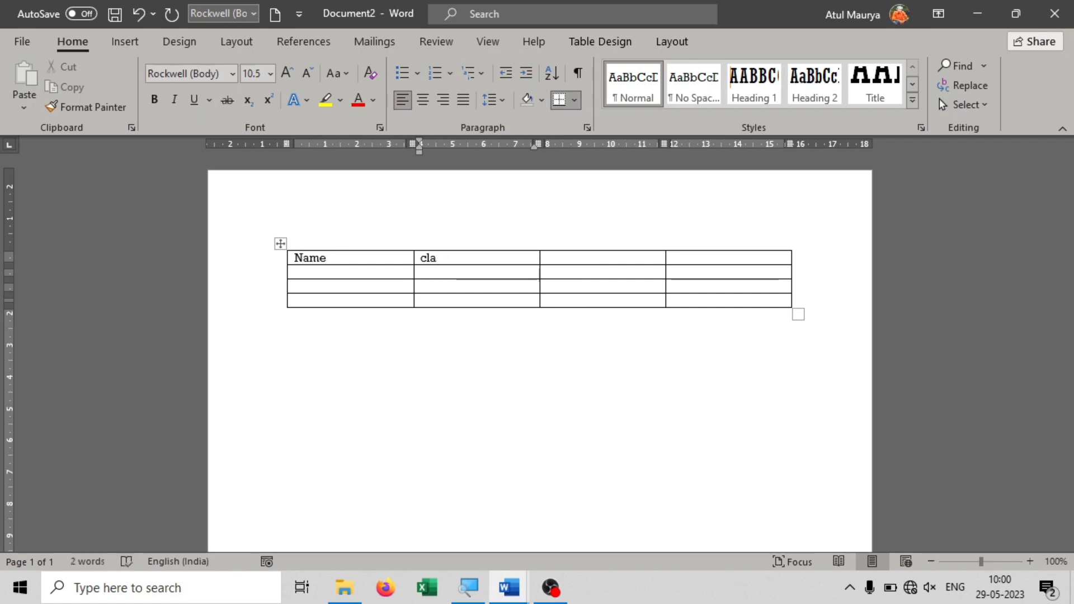
type("ss")
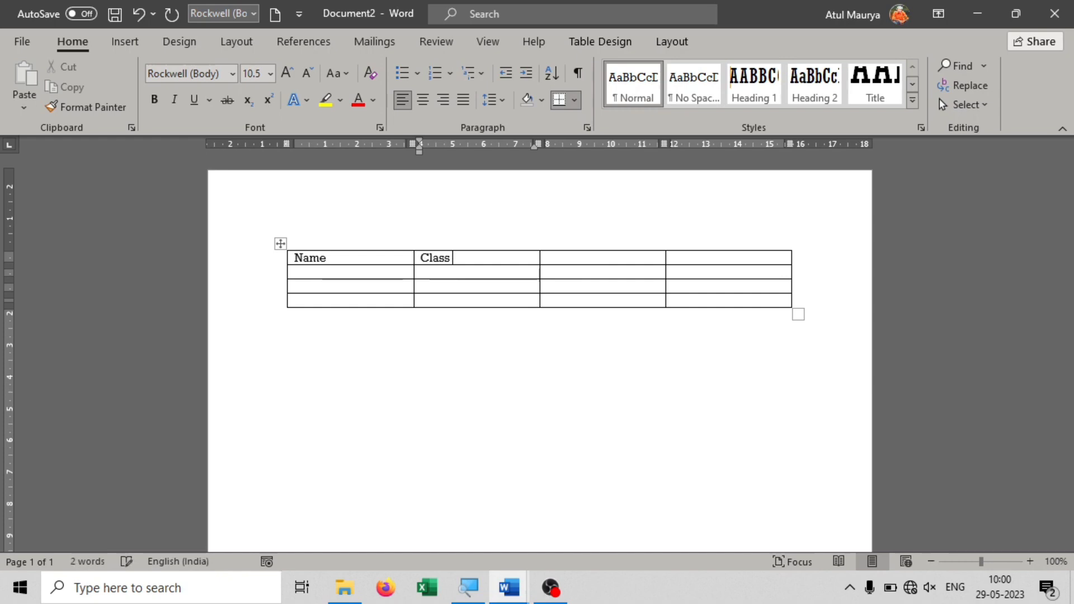
- Enter the headings "Sub1" and "Sub2" in the last two cells of the table's top row
key("Tab")
type("su")
type("bj")
type("1")
key("Tab")
type("sub2")
key("Return")
key("BackSpace")
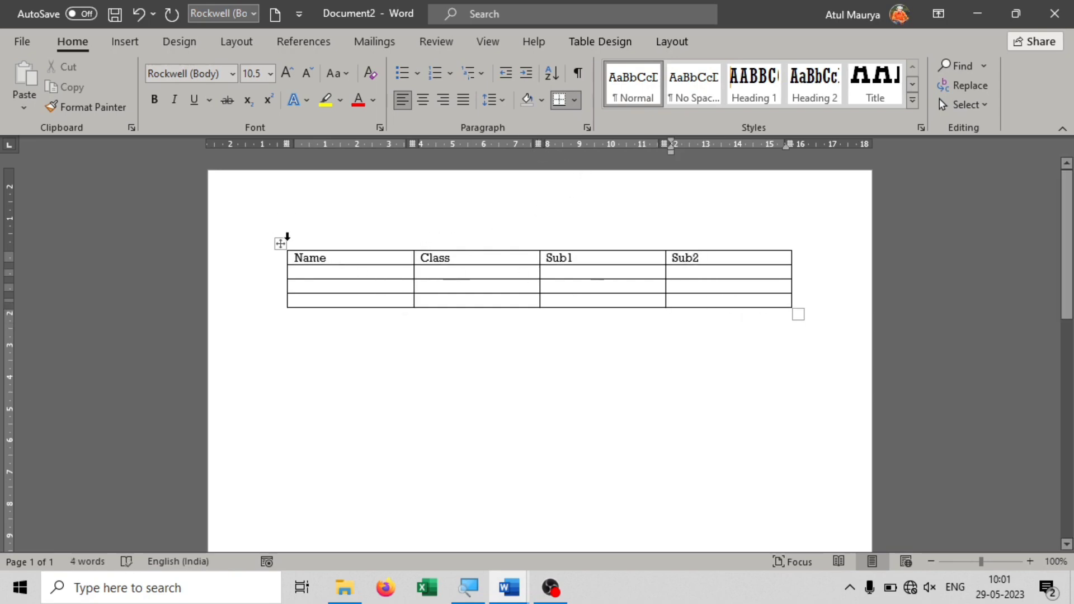
- Highlight all the table's text in yellow and shade the Sub2 cell red
left_click(280, 244)
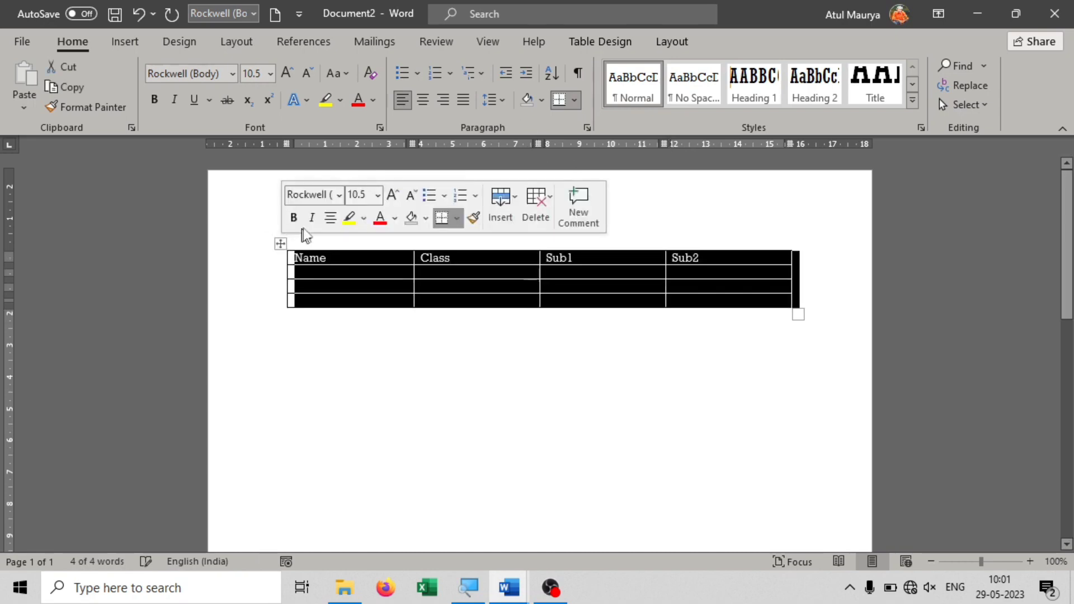
left_click(349, 218)
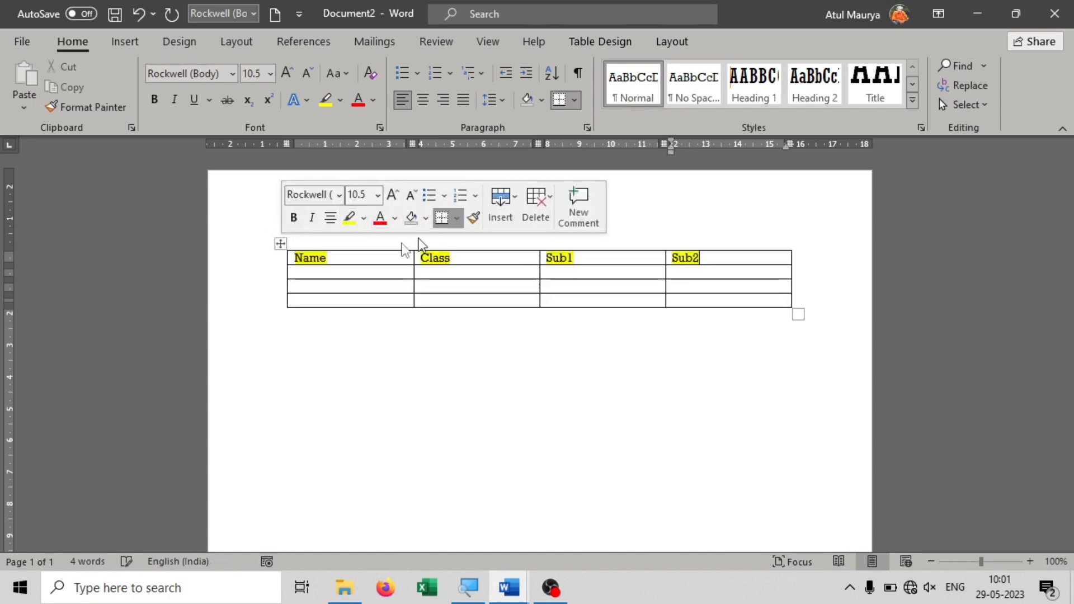
left_click(427, 220)
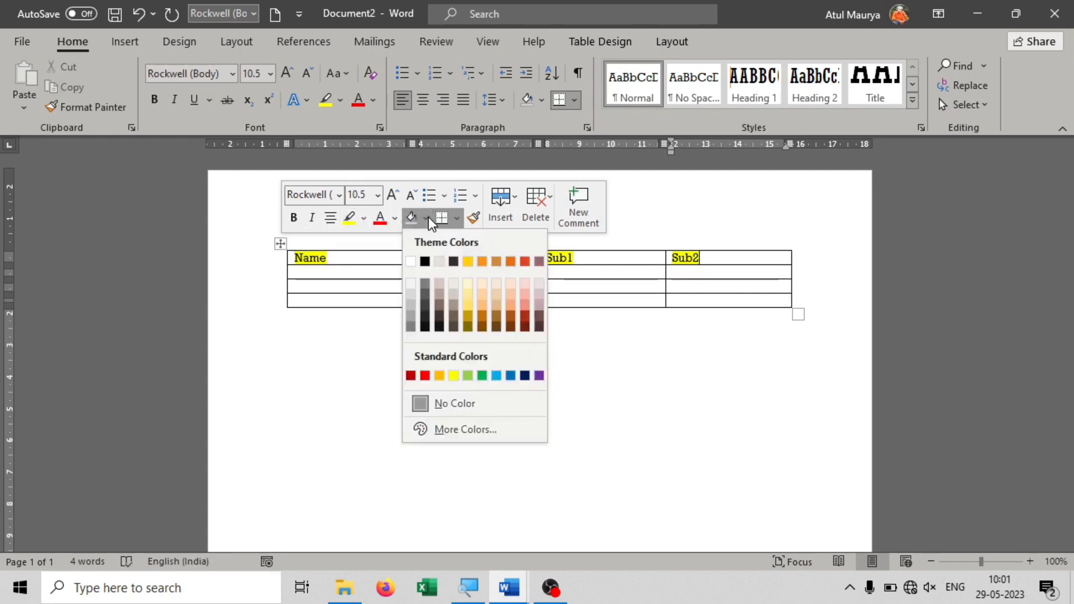
left_click(425, 375)
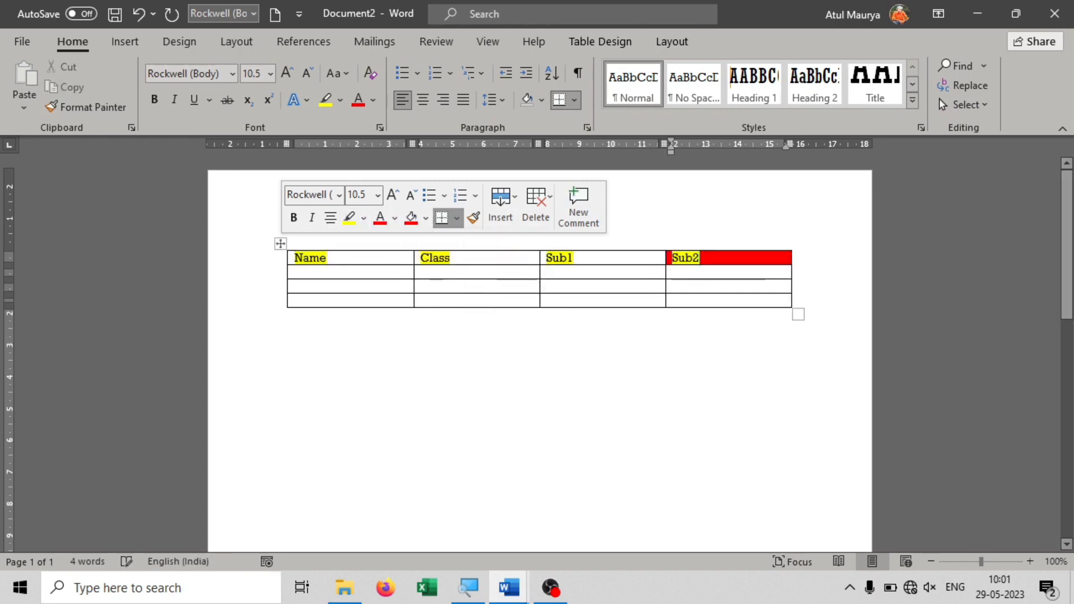
- Resize the whole table to rows about 0.95 cm high and columns about 3.85 cm wide
left_click(423, 273)
left_click_drag(799, 317, 778, 374)
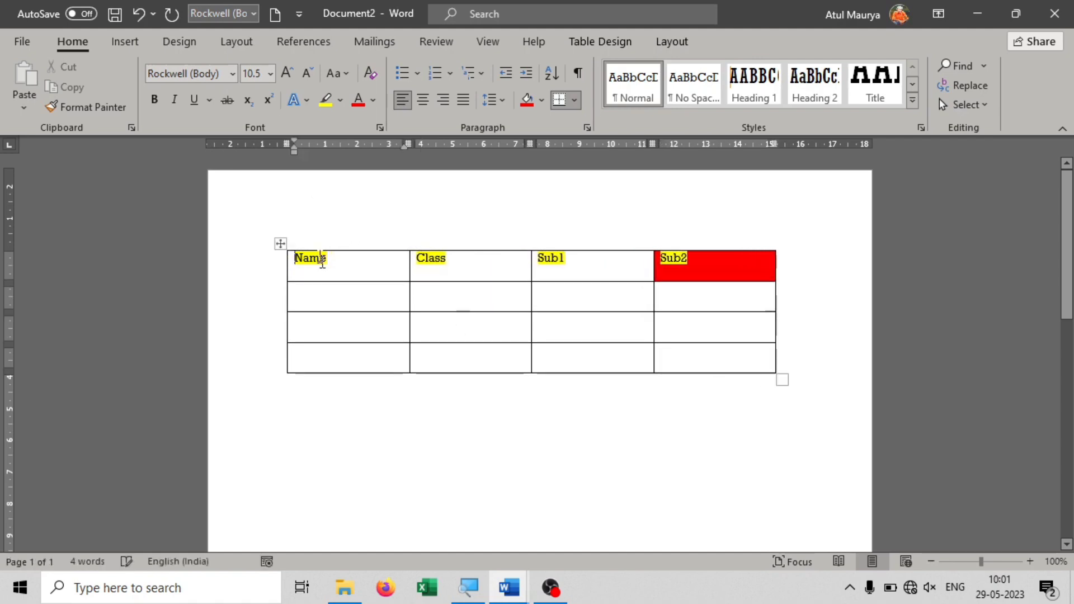
- Try to delete the fully selected table, then undo the removal of its text
left_click(281, 244)
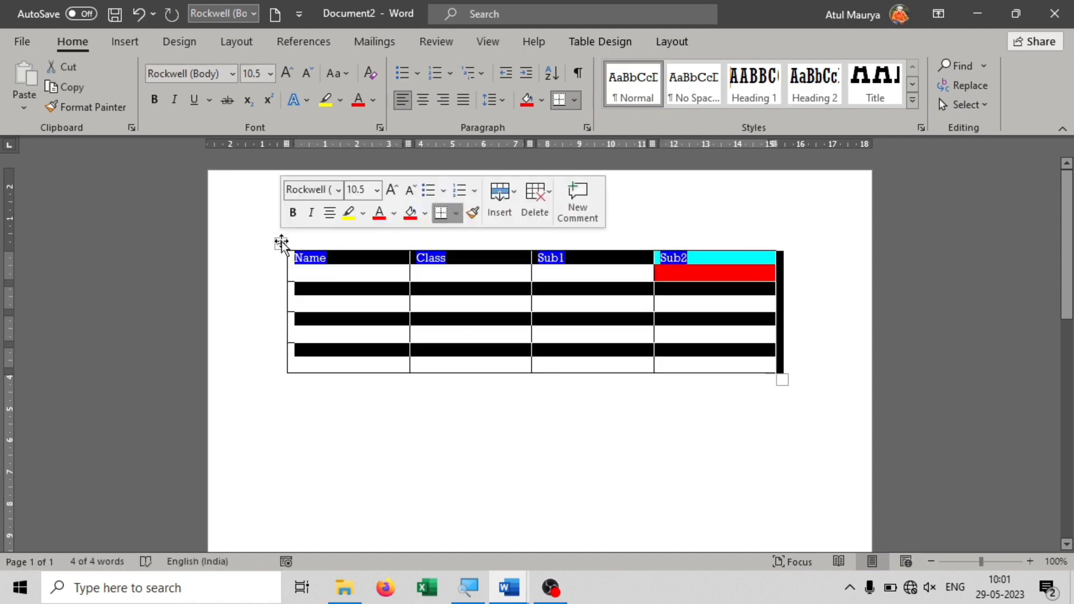
key("Delete")
left_click(281, 245)
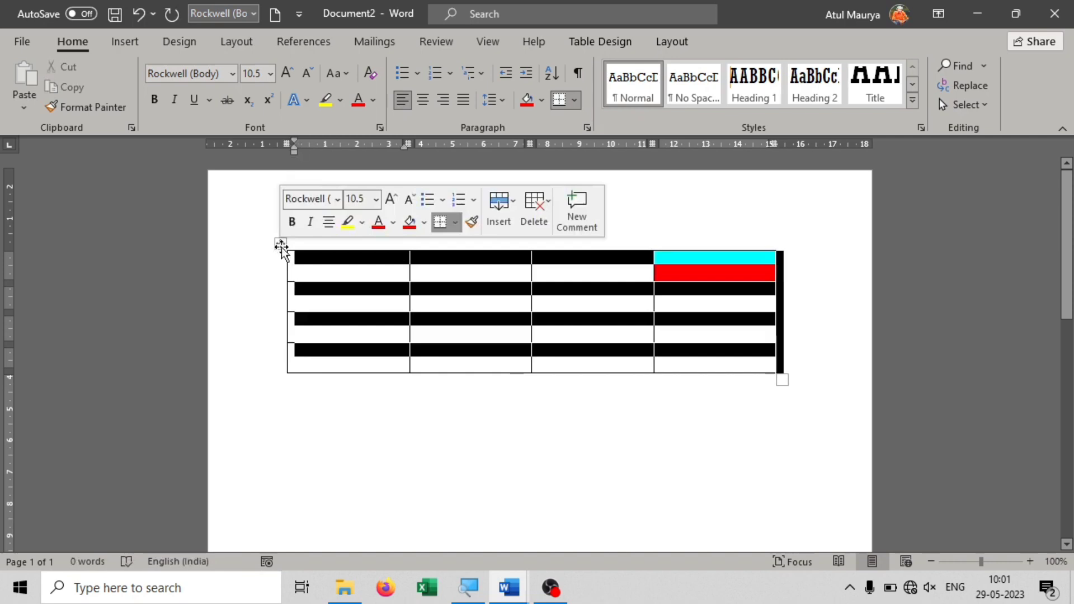
key("Delete")
left_click(281, 245)
key("Delete")
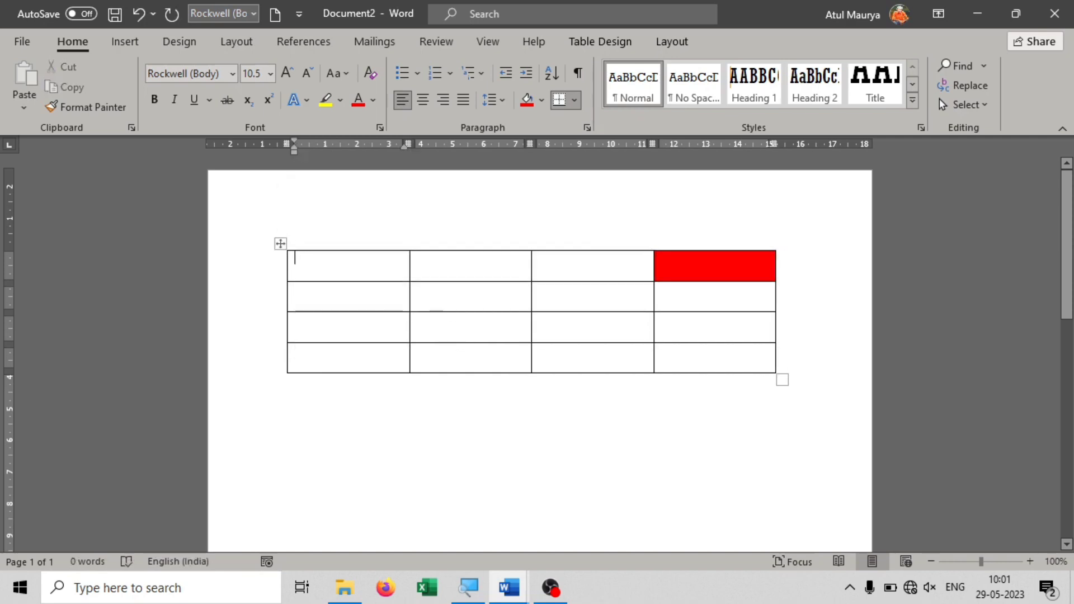
key("ctrl+z")
left_click(401, 299)
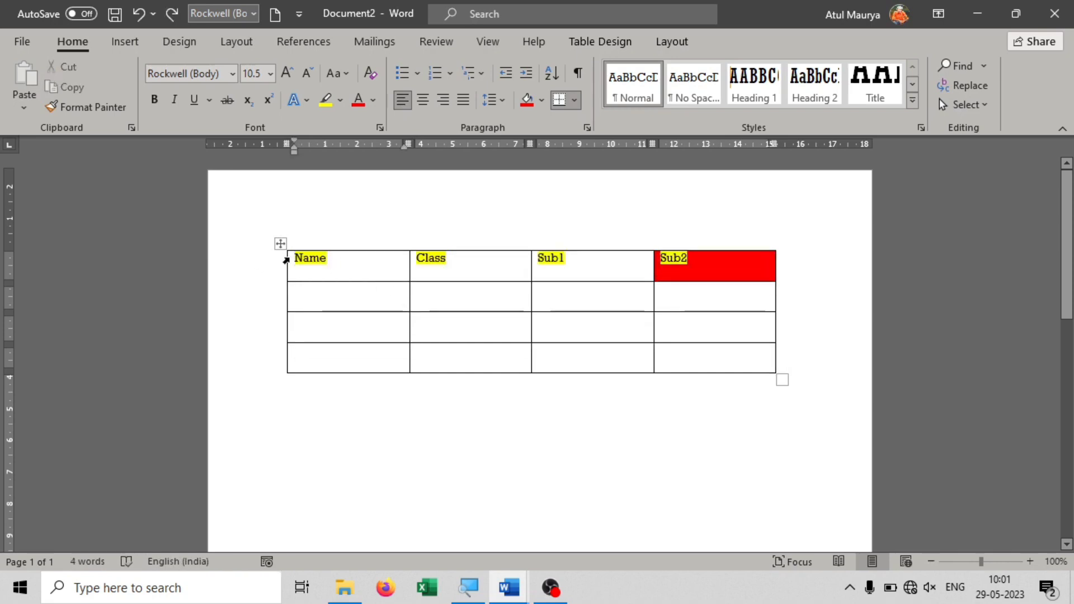
- Delete the entire table from the document, starting from a selection of its first column
left_click_drag(289, 258, 314, 358)
left_click(601, 41)
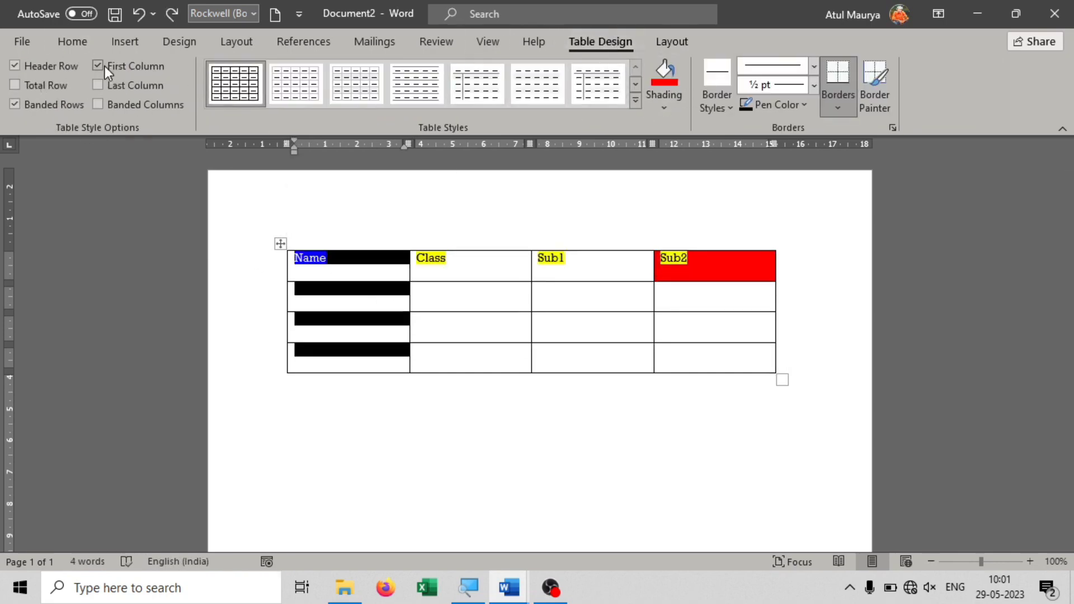
left_click(671, 43)
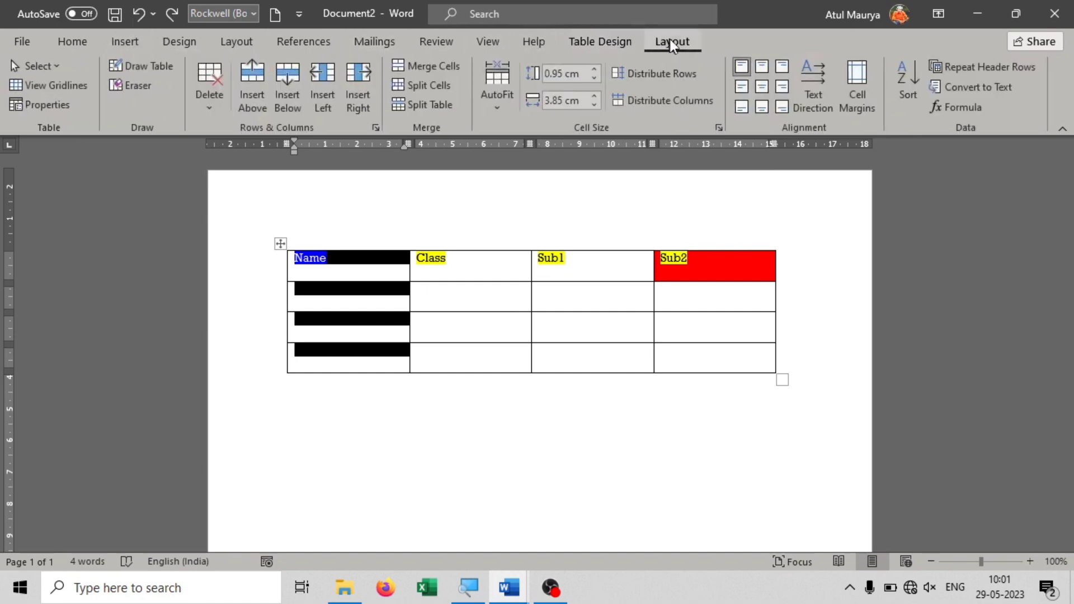
left_click(209, 93)
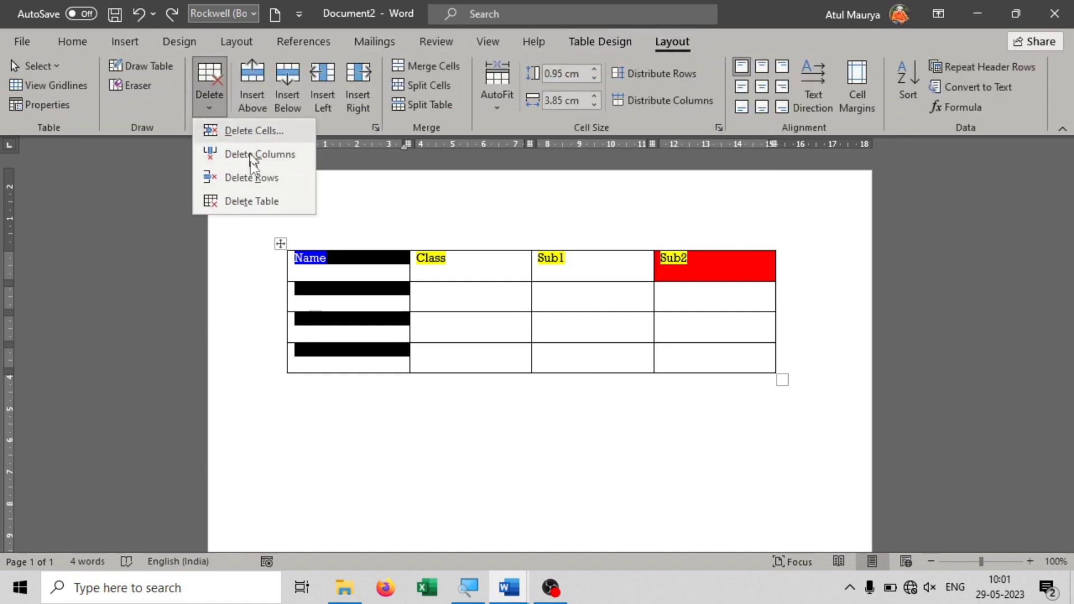
left_click(246, 200)
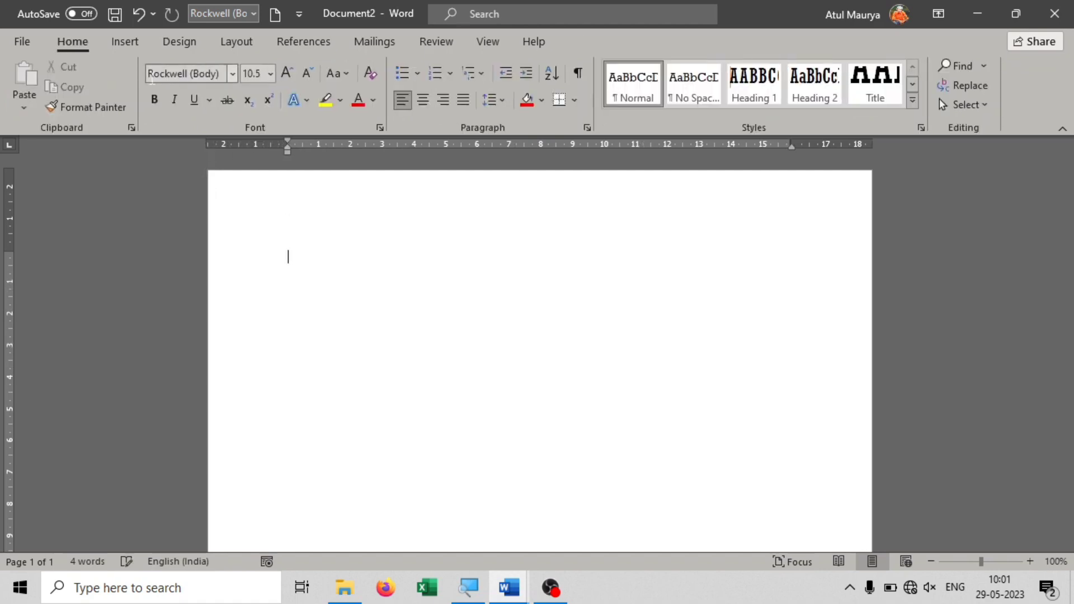
- Insert a table with 5 columns, 2 rows and automatic fixed column width, and place the cursor on the line below it
left_click(122, 45)
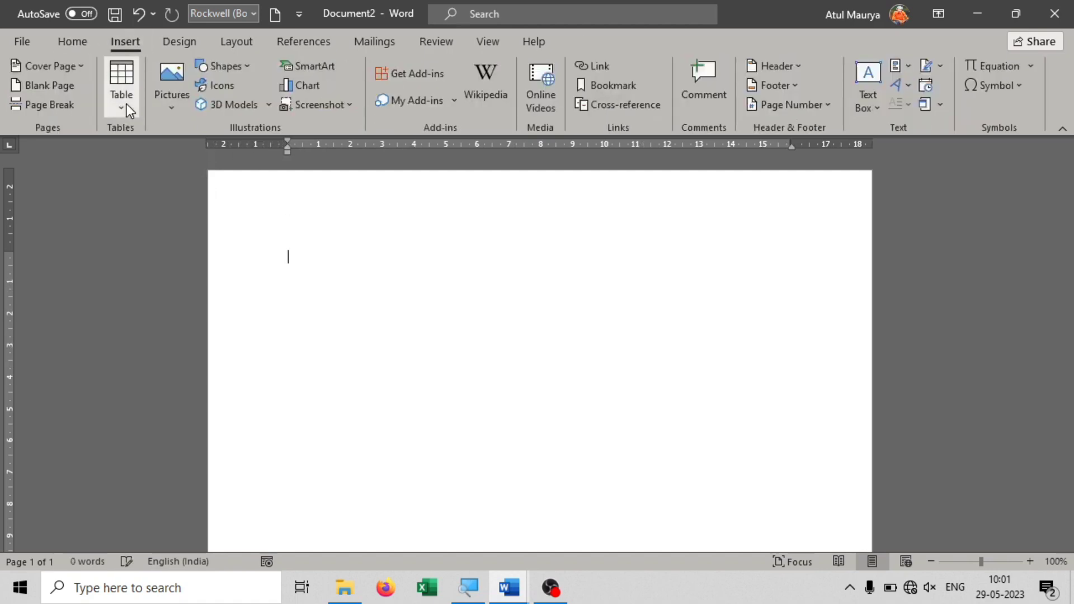
left_click(127, 103)
left_click(177, 295)
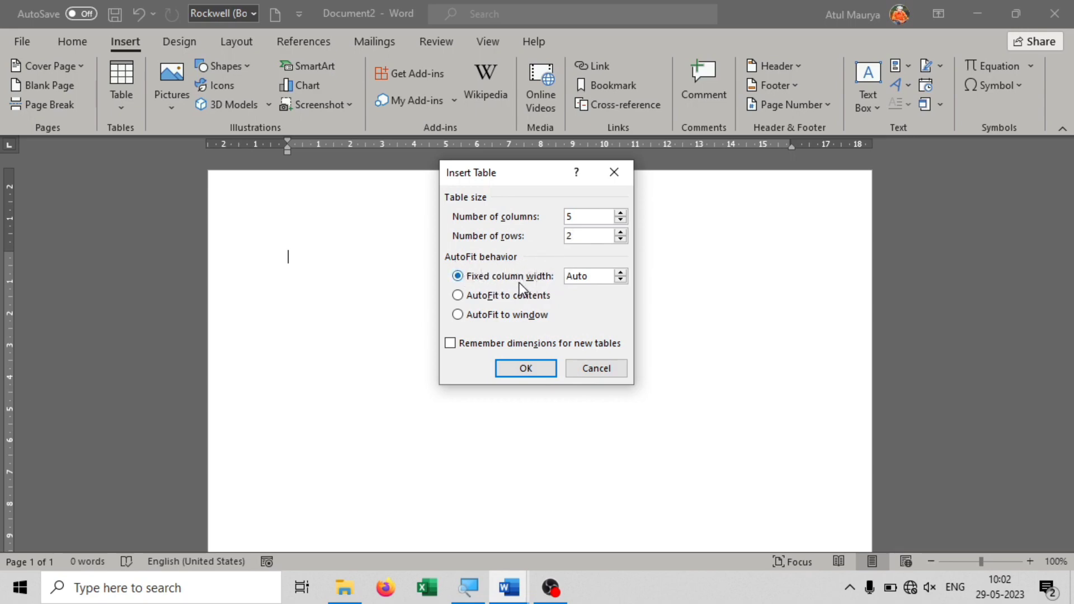
left_click(620, 273)
left_click(620, 273)
left_click(620, 273)
left_click(620, 280)
left_click(620, 280)
left_click(620, 281)
left_click(529, 367)
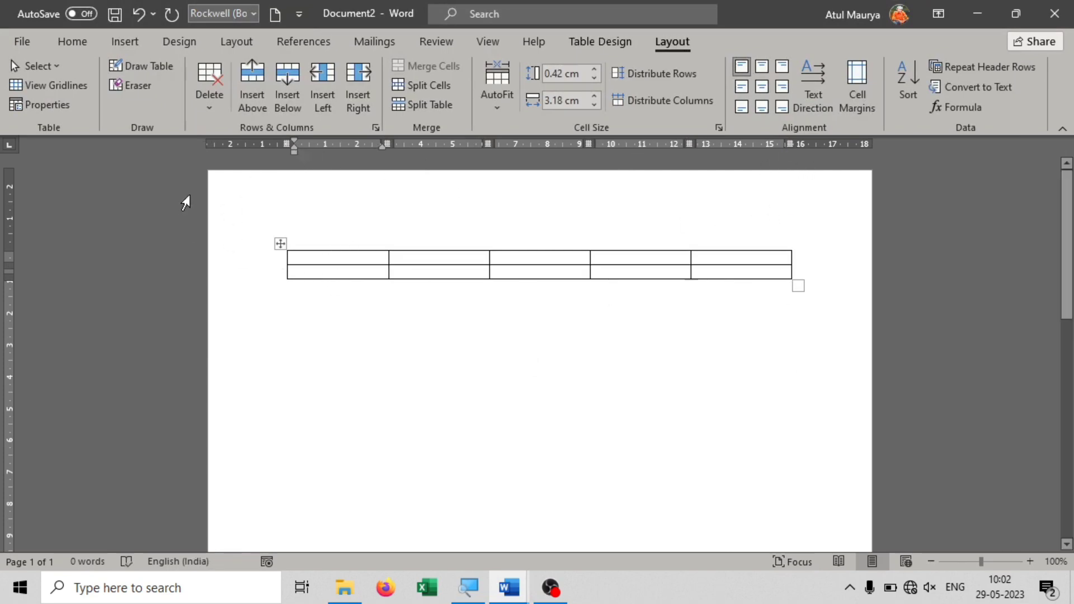
left_click(132, 43)
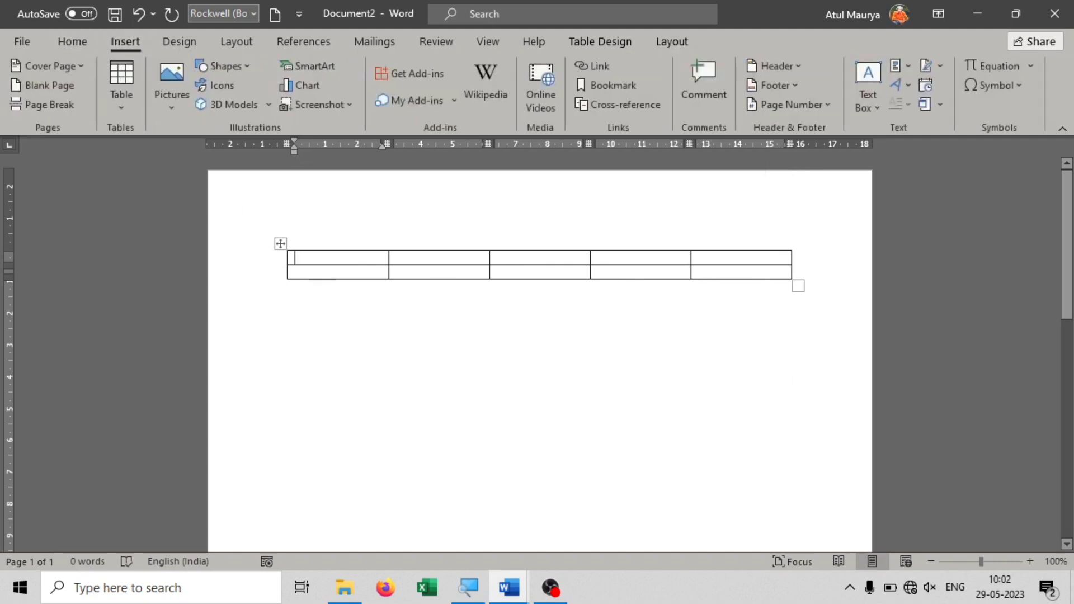
left_click(296, 303)
left_click(133, 85)
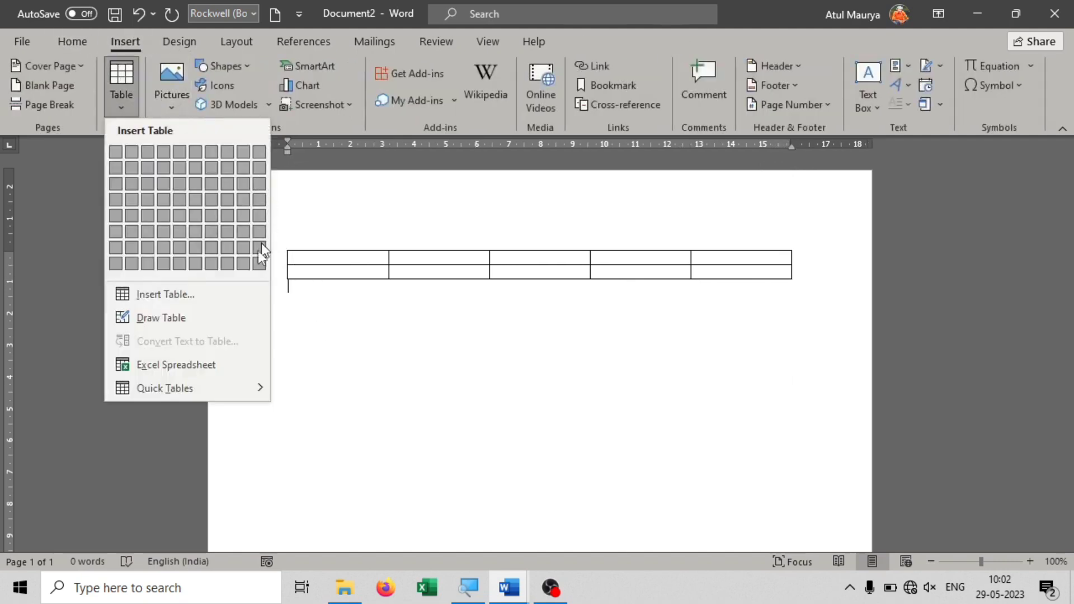
left_click(219, 295)
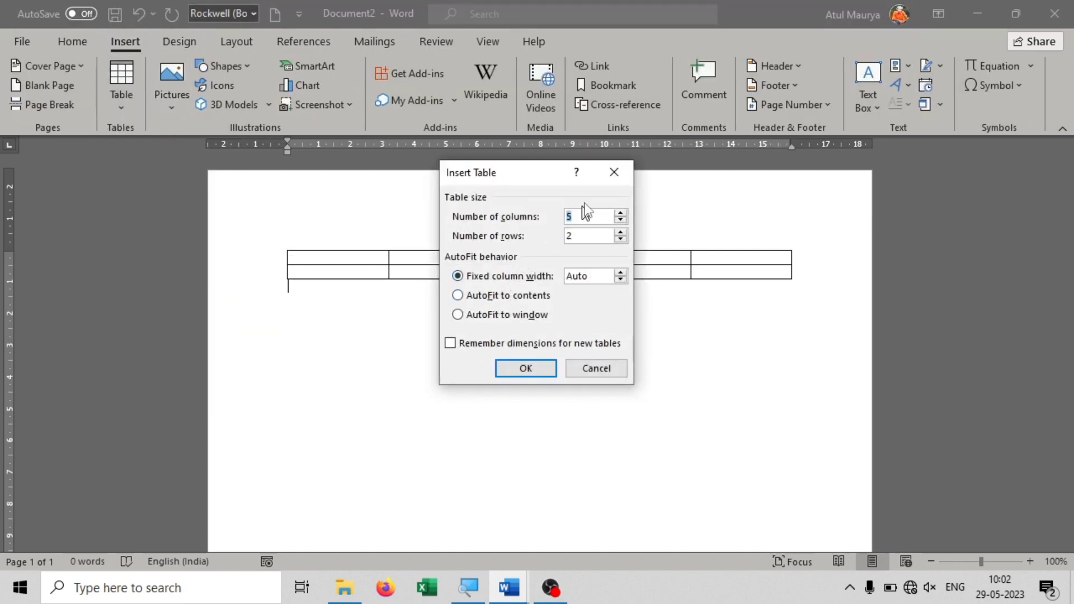
left_click(613, 171)
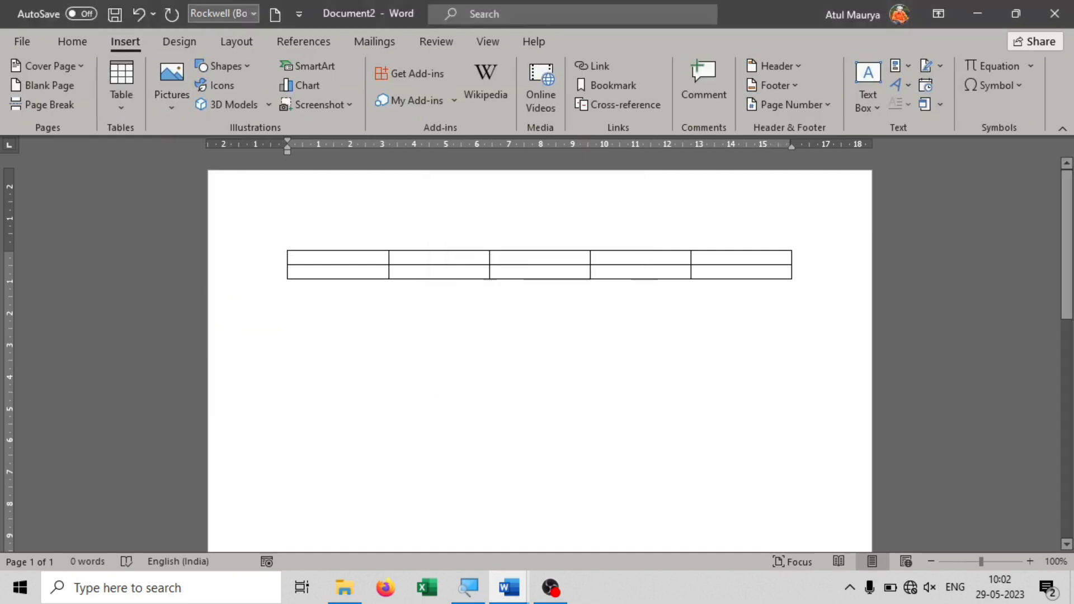
- Generate sample paragraphs below the table with =rand()
type("=rand")
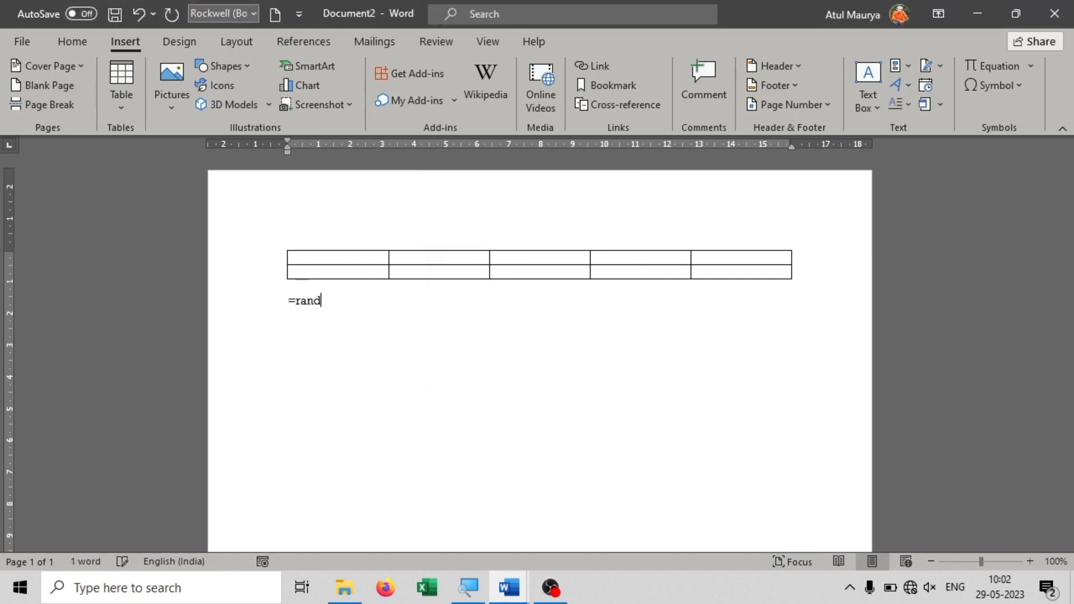
type("()")
key("Return")
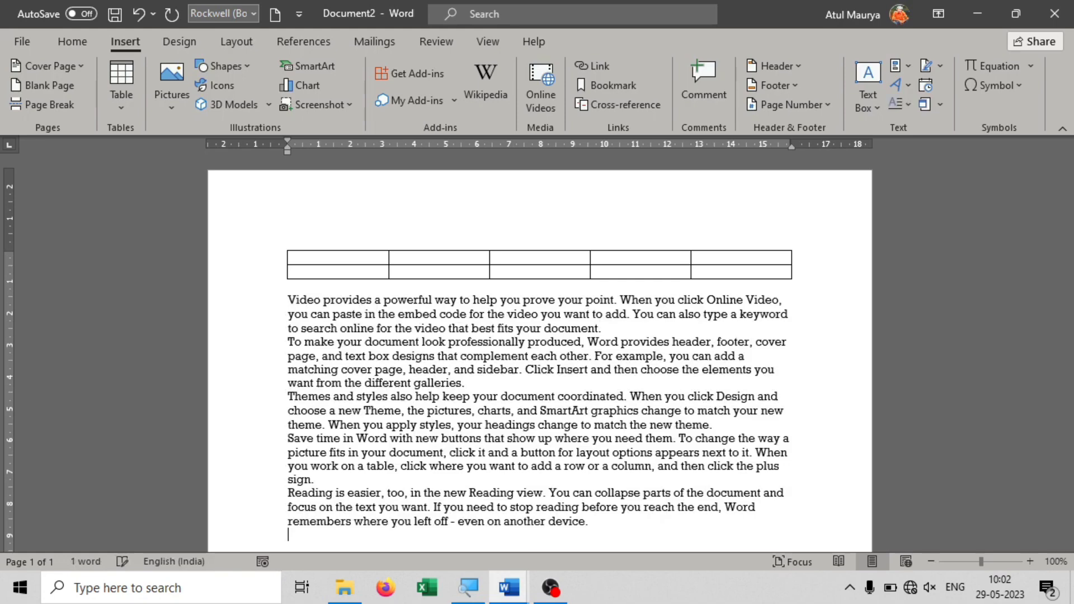
scroll(391, 291, "down", 2)
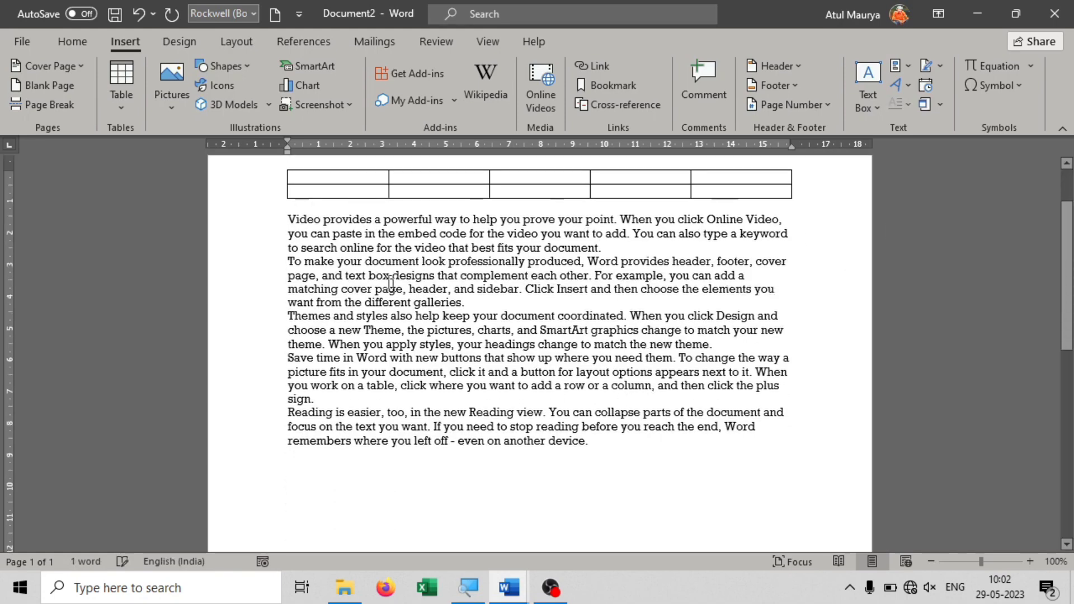
- Set a hanging indent of about 1.25 cm on the empty line after the paragraphs and insert a 5-column, 2-row table autofitted to contents there
left_click_drag(290, 155, 325, 149)
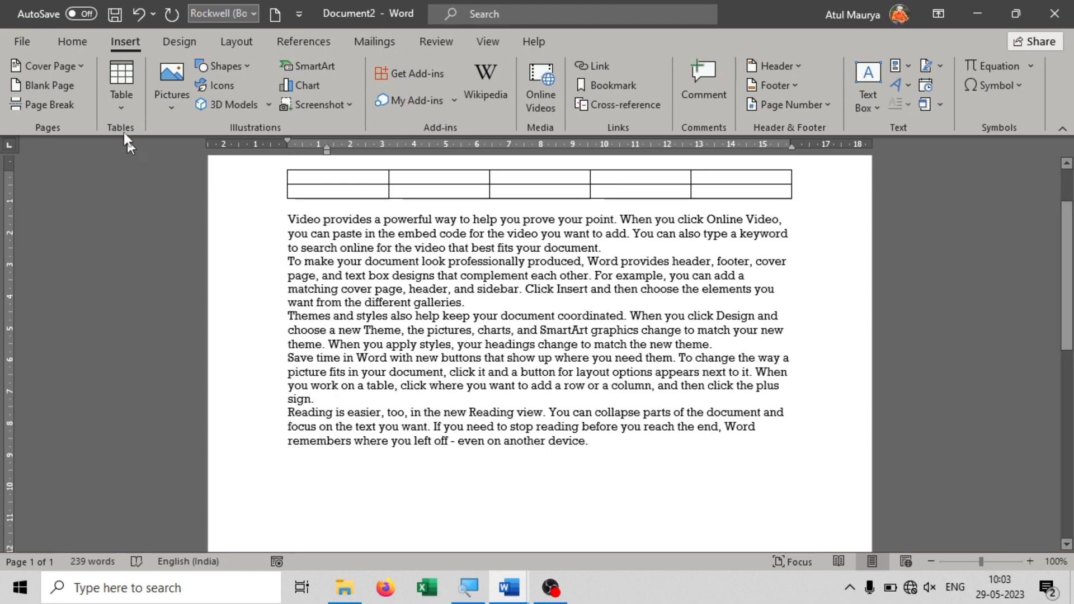
left_click(120, 96)
left_click(137, 293)
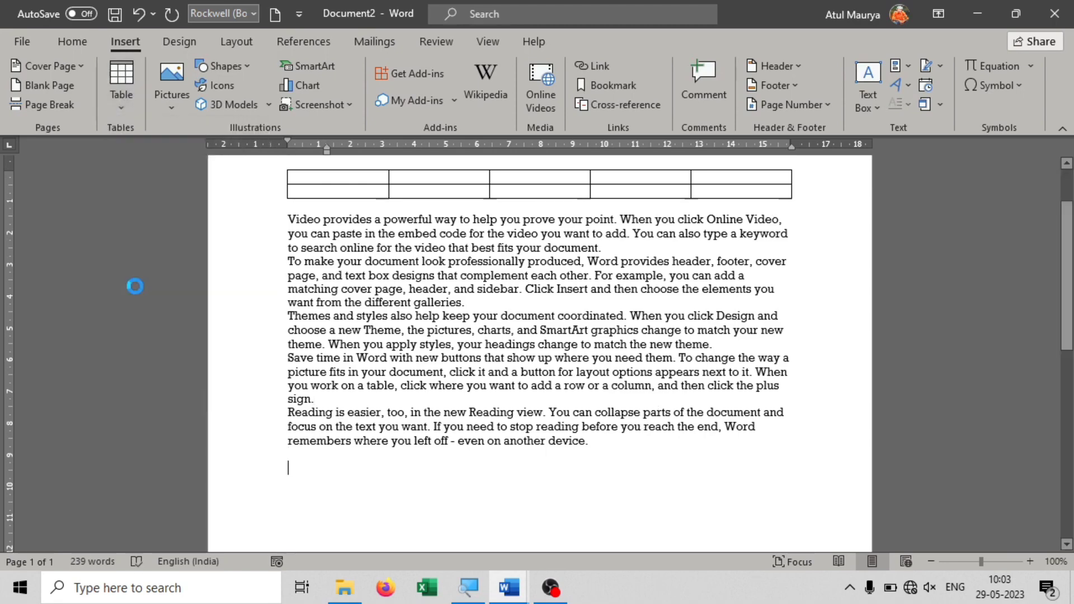
left_click(464, 297)
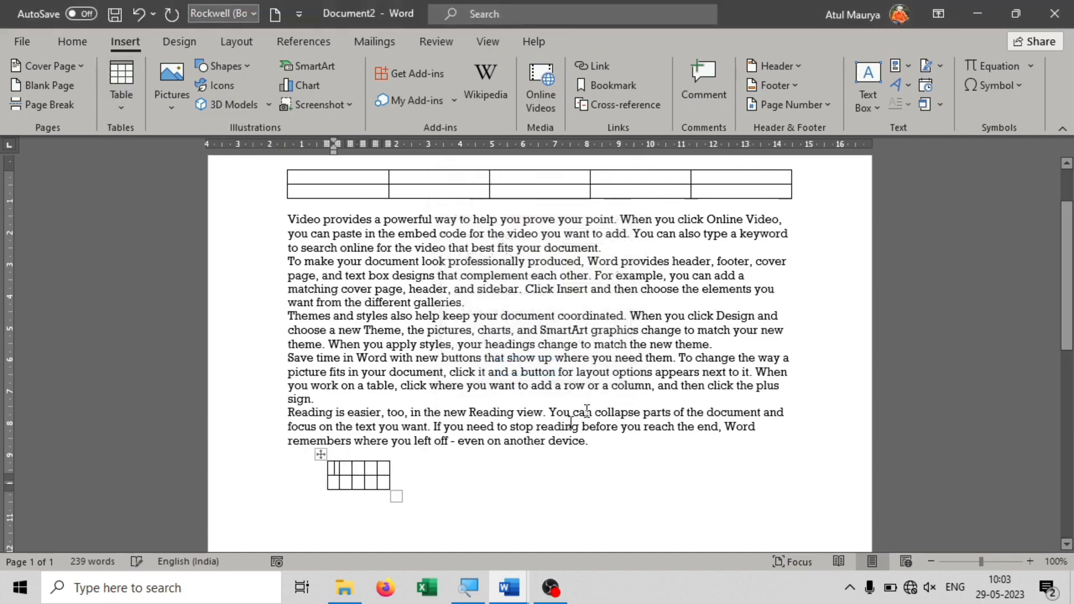
- Enter the headings Name, Class and Sub1 in the first three header cells of the table below the paragraphs
scroll(389, 398, "down", 3)
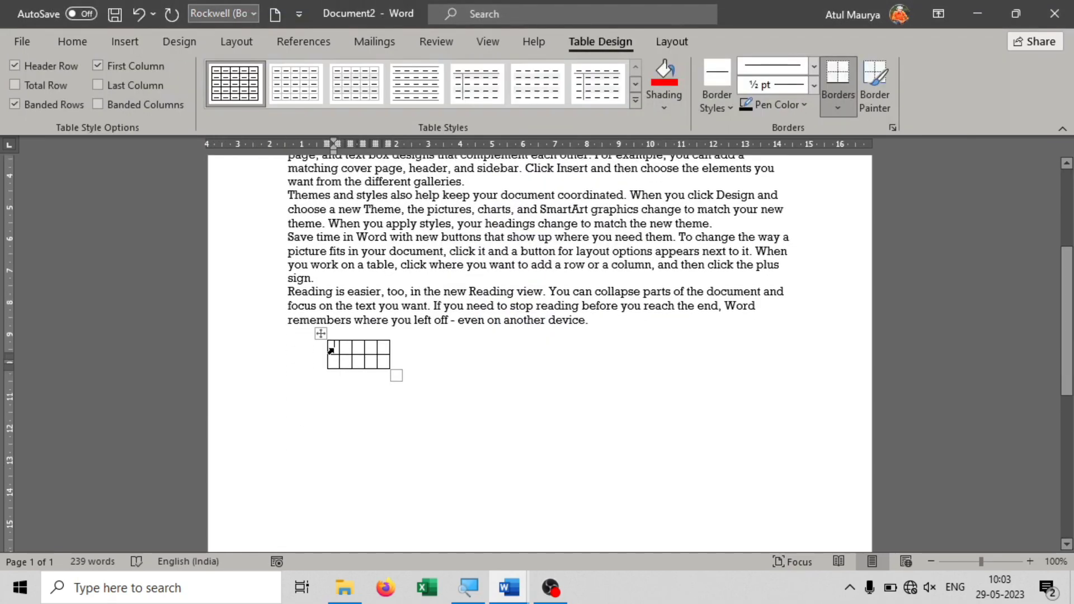
type("name")
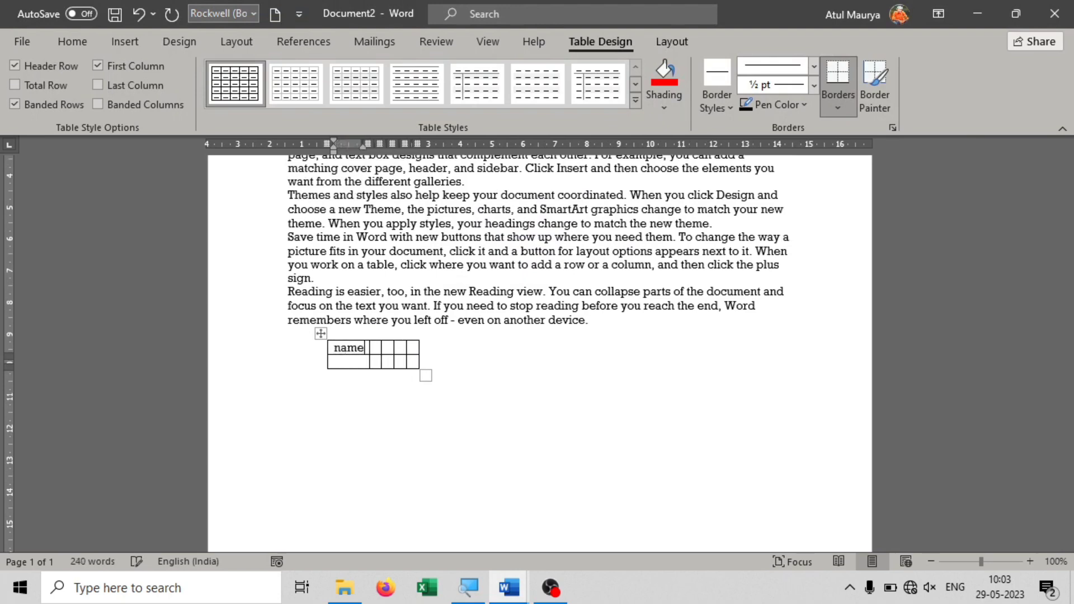
key("Tab")
type("class")
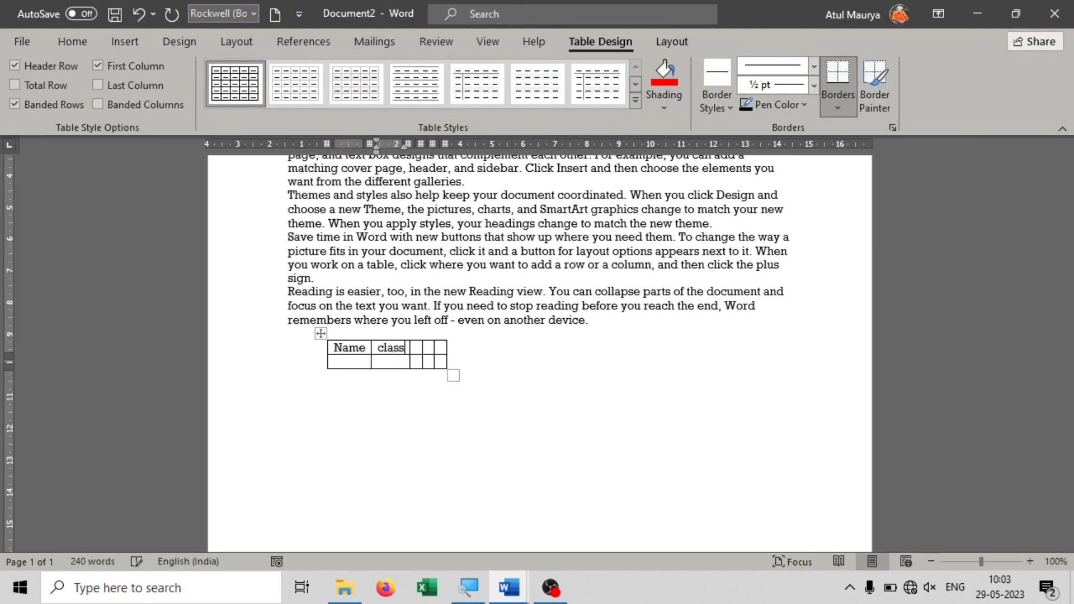
key("Tab")
type("sub")
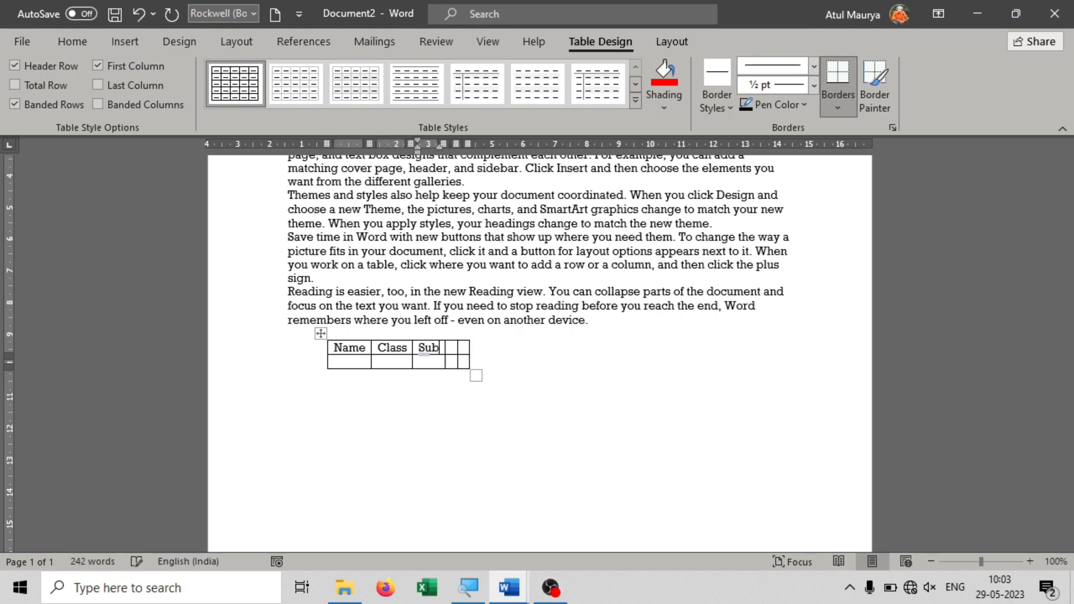
type(" 1 sub")
key("BackSpace")
key("BackSpace")
key("BackSpace")
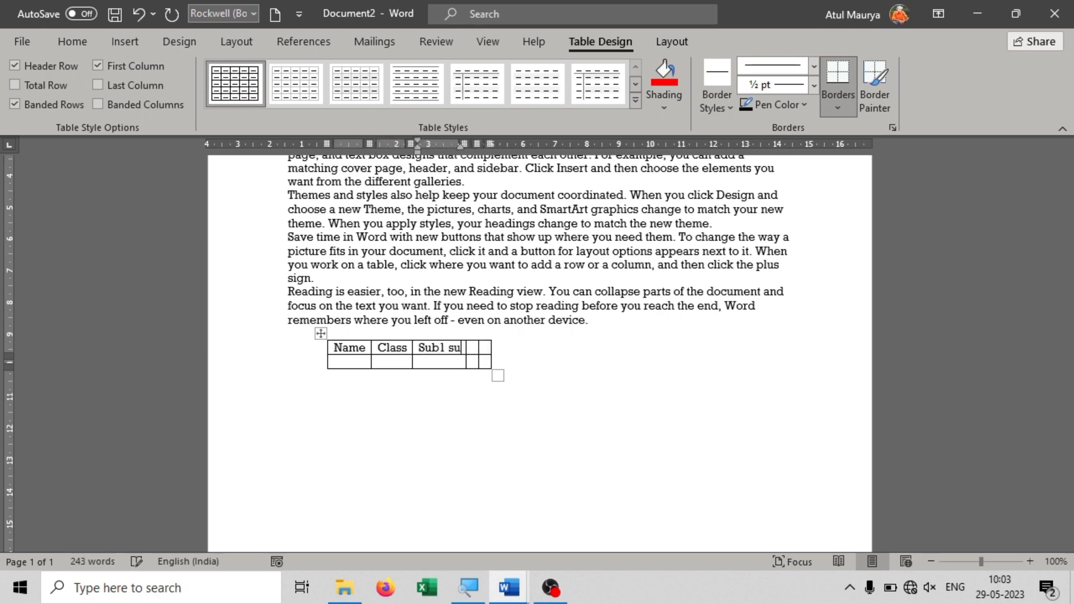
- Enter the headings Sub2 and Total in the last two header cells of the same table
type("su")
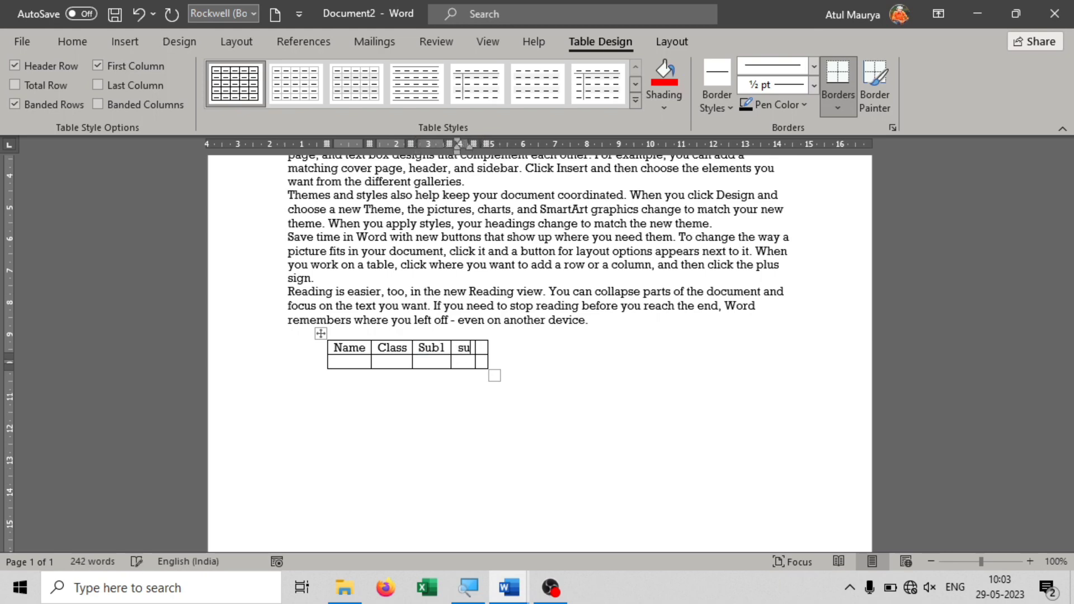
type("b2")
key("Return")
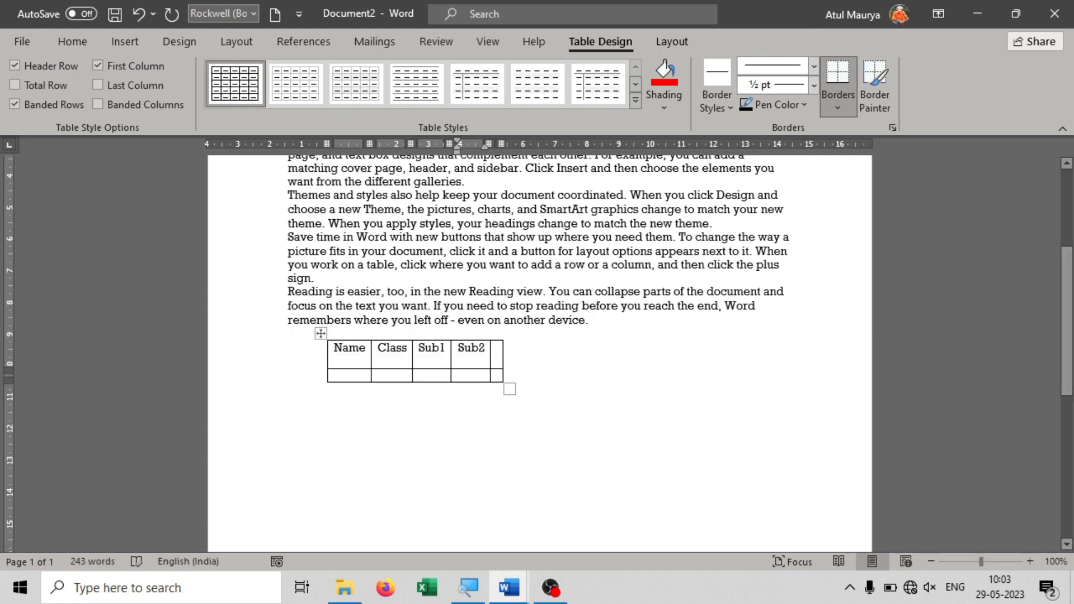
key("BackSpace")
type("t")
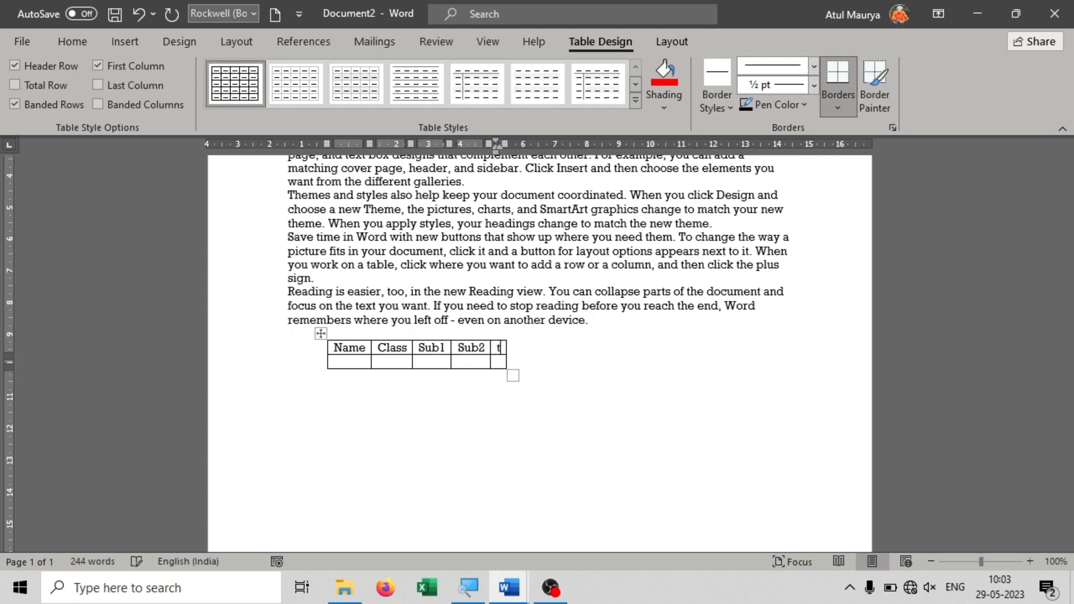
type("otl")
key("BackSpace")
key("BackSpace")
key("BackSpace")
key("BackSpace")
type("total")
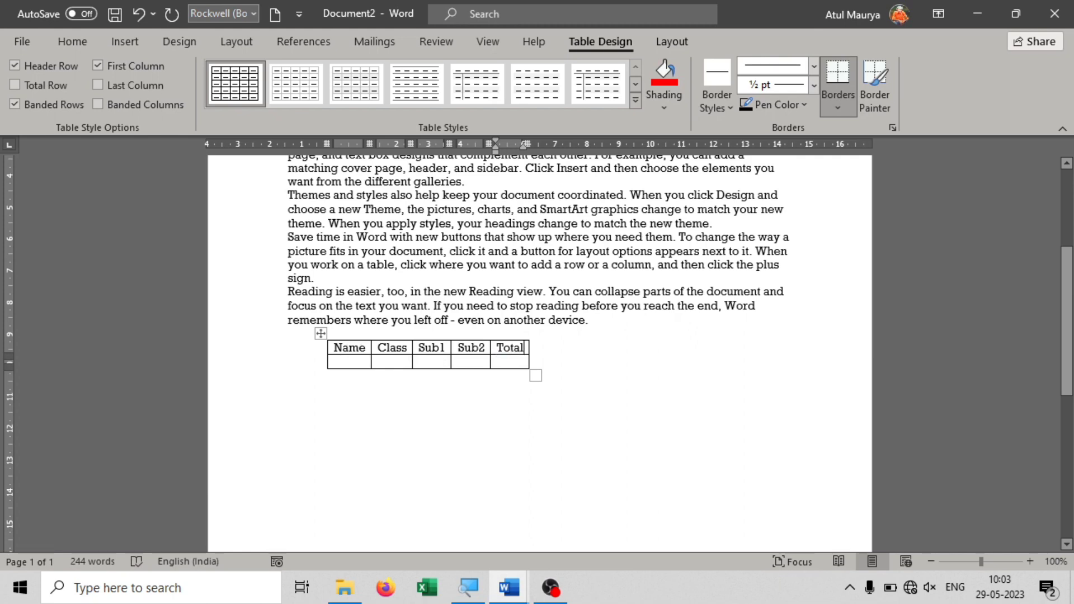
- Enlarge the heading table slightly in width and height and place the cursor on the line below it
mouse_move(536, 378)
left_mouse_down()
mouse_move(594, 422)
mouse_move(546, 402)
mouse_move(643, 436)
mouse_move(727, 440)
mouse_move(550, 387)
left_mouse_up()
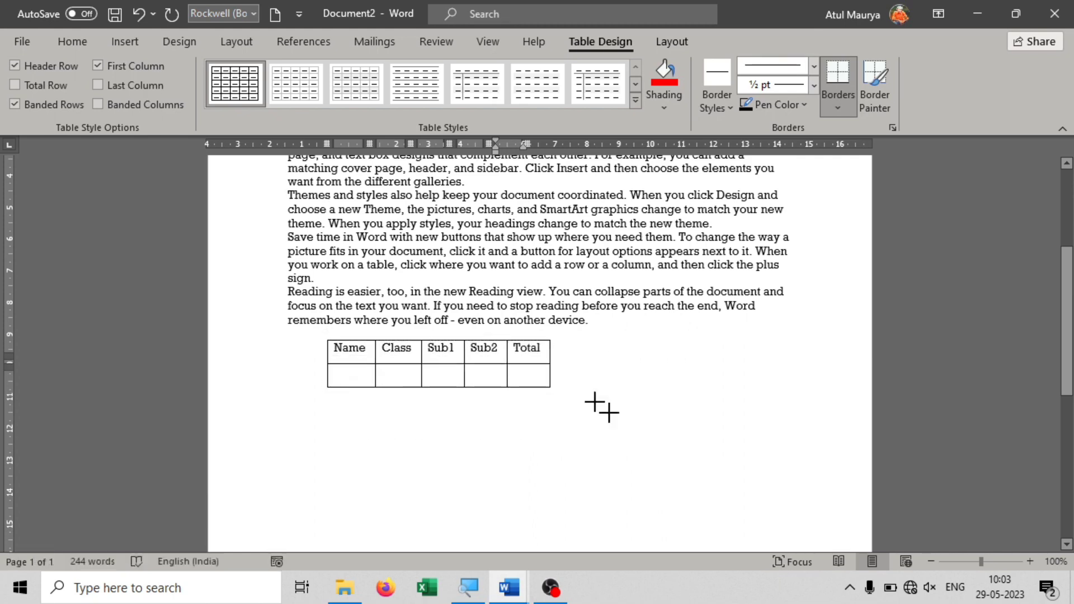
left_click(589, 428)
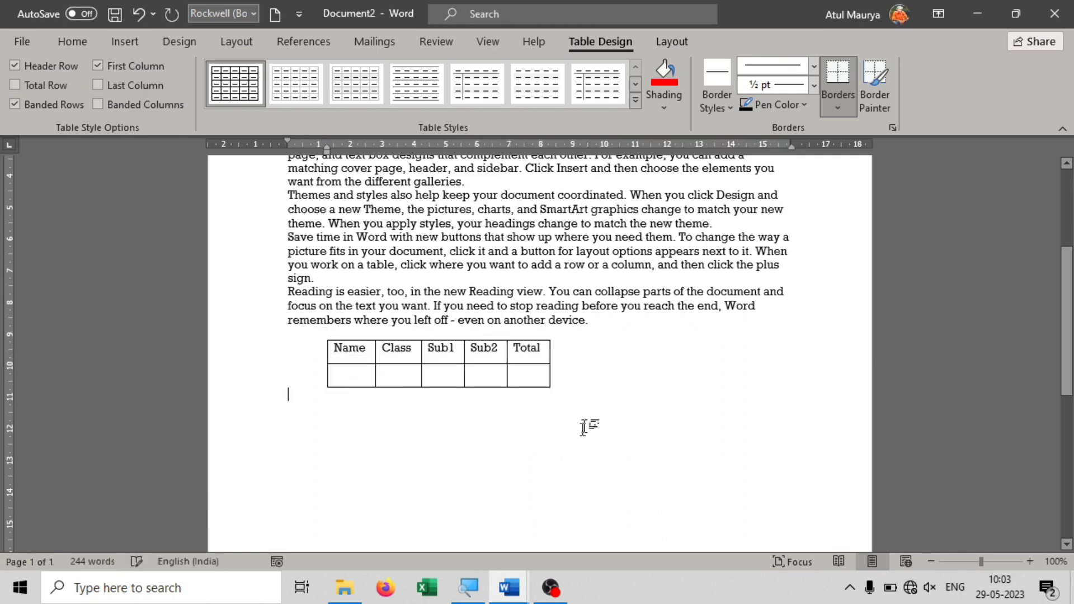
- Try to insert a 5-column, 2-row table autofitted to the window directly beneath the heading table, and undo the insertion
left_click(128, 42)
left_click(134, 109)
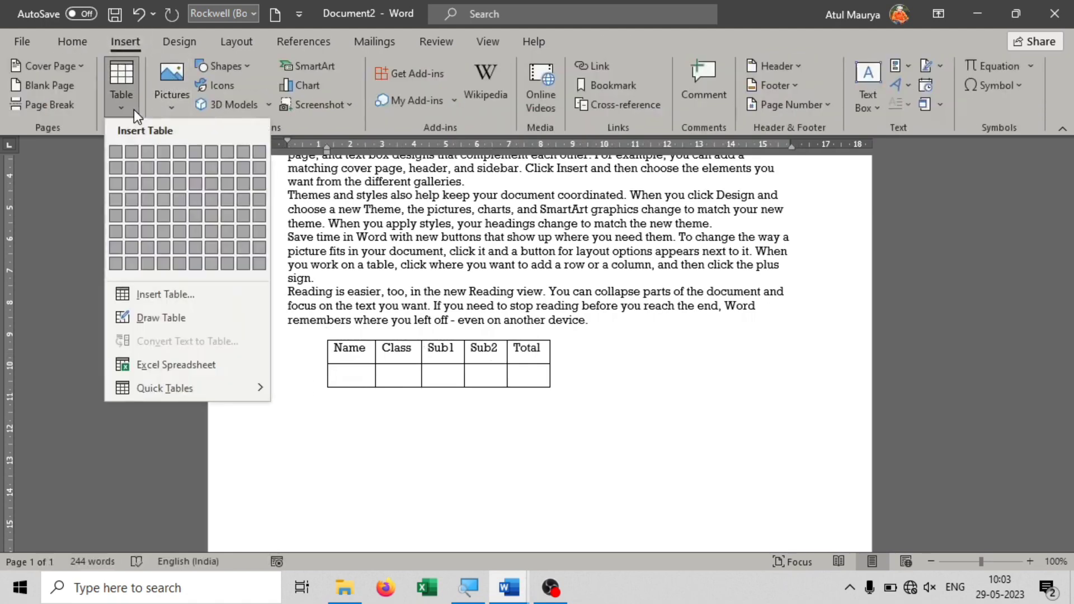
left_click(165, 294)
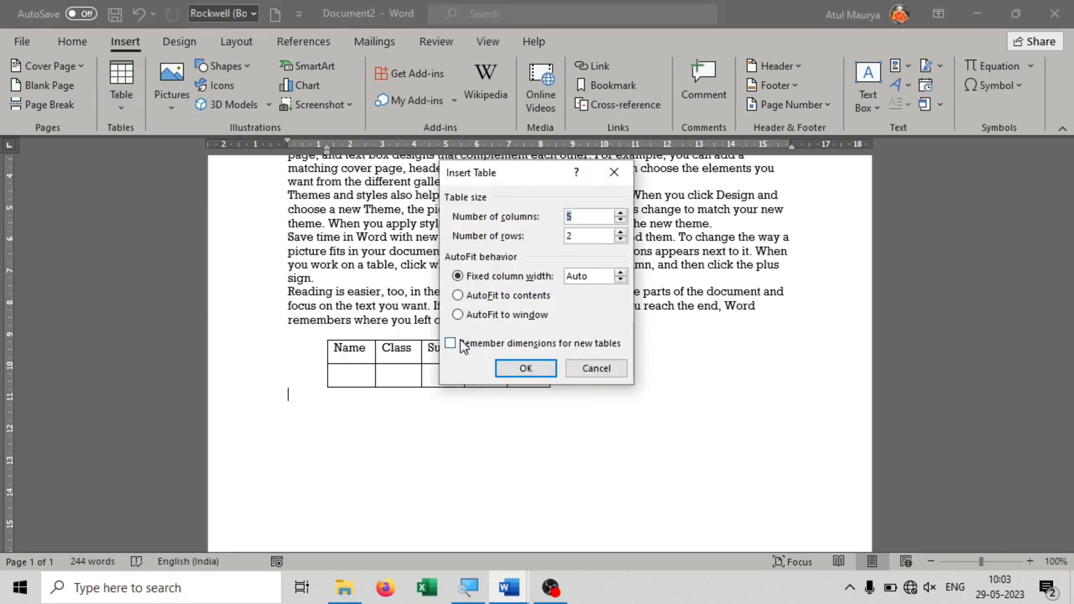
left_click(458, 314)
left_click(526, 368)
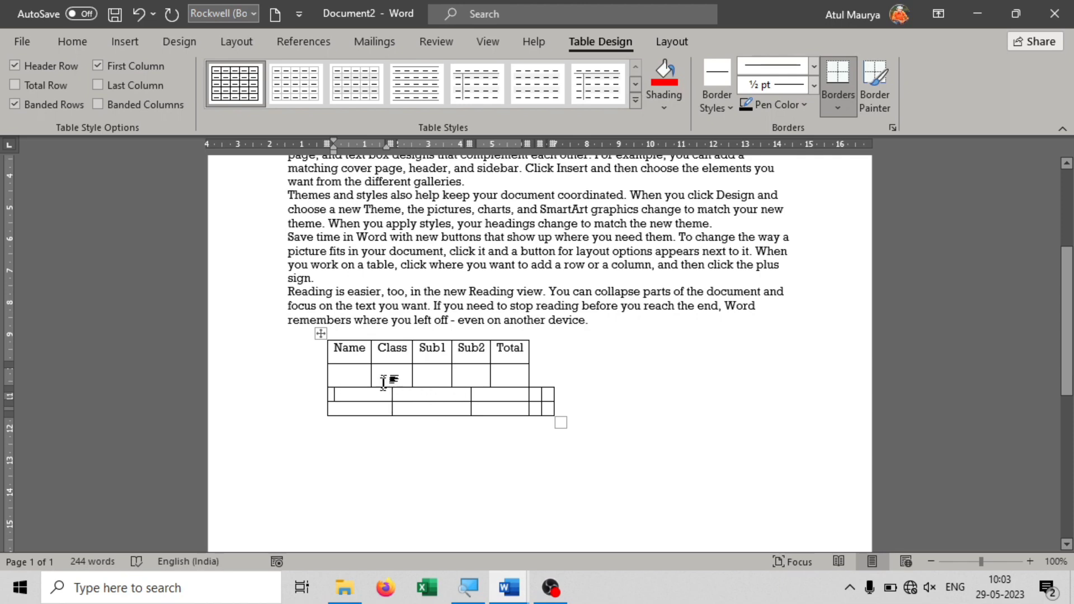
left_click_drag(351, 361, 481, 376)
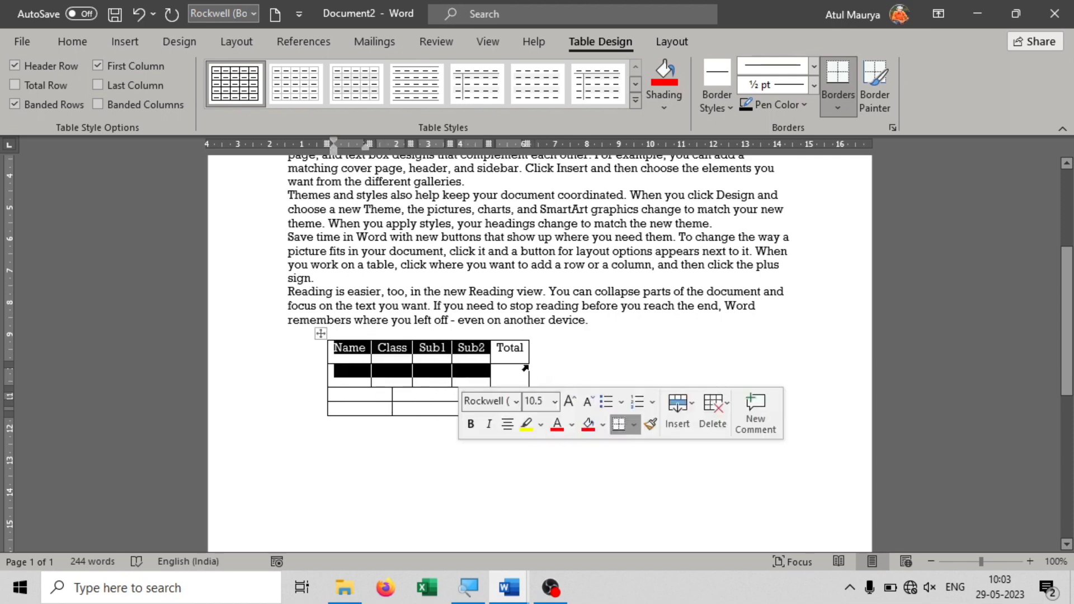
left_click(484, 378)
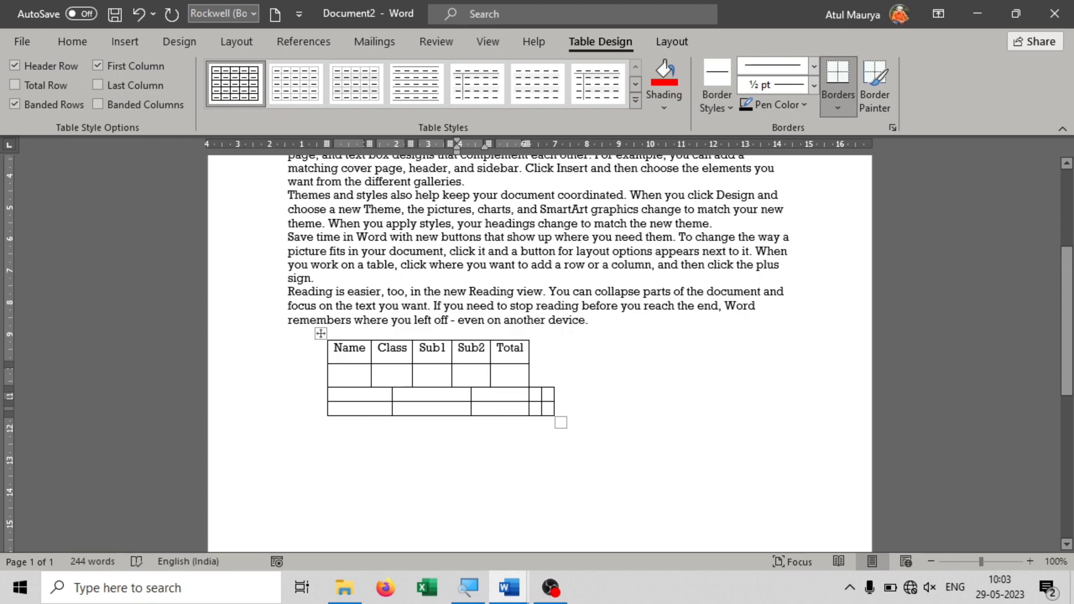
key("ctrl+z")
- Add an empty third row at the end of the table with the Name to Total headings
left_click(600, 385)
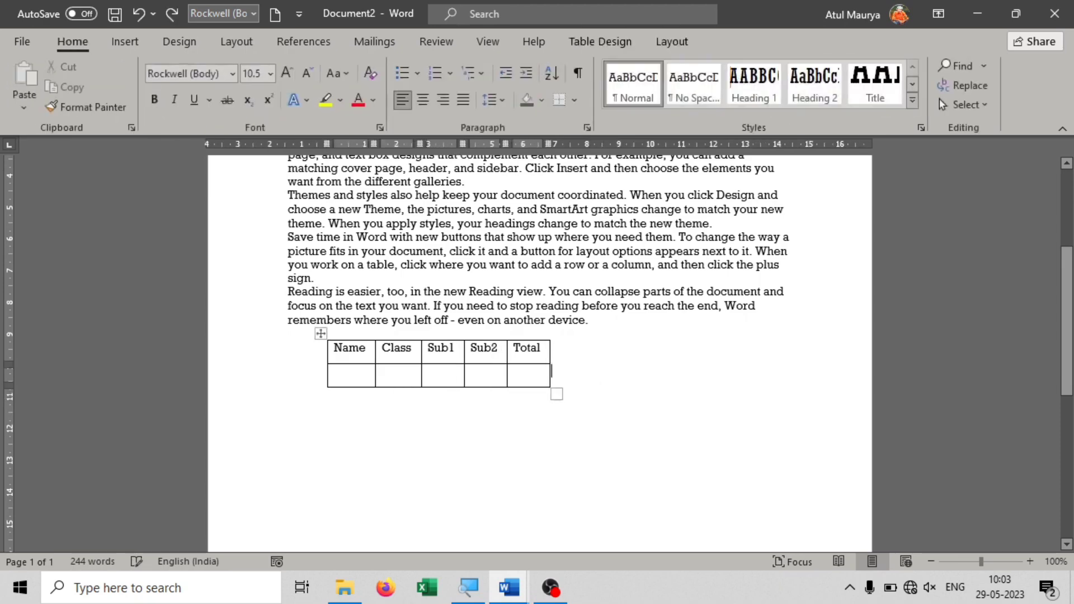
key("Return")
key("Return")
key("Return")
key("Return")
key("Return")
key("BackSpace")
key("BackSpace")
key("BackSpace")
key("BackSpace")
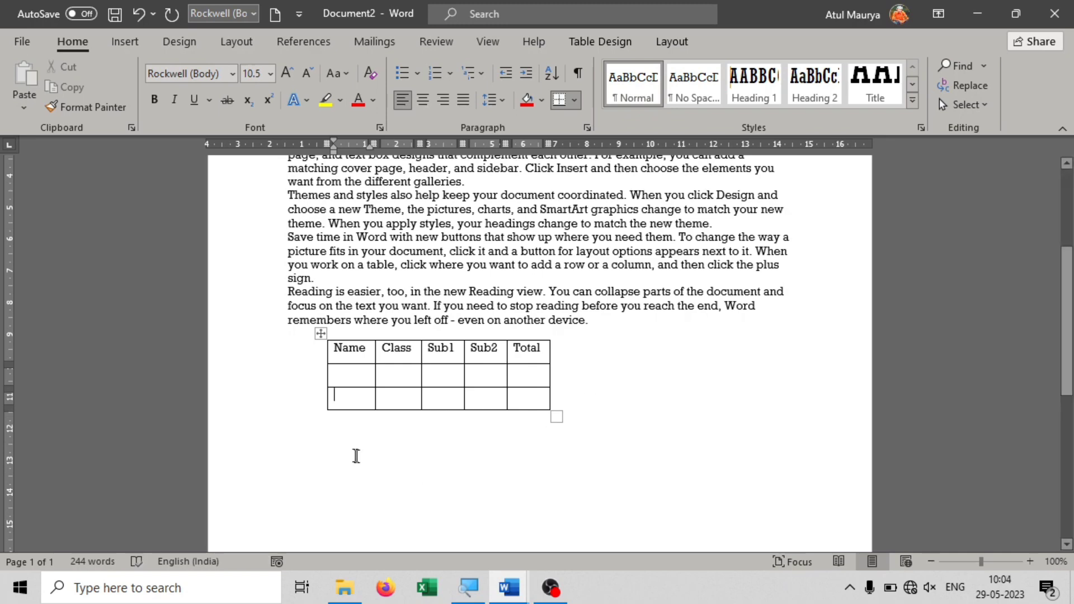
- Leave blank lines below the heading table and insert a 5-column, 2-row table autofitted to the window there
left_click(365, 461)
key("Return")
key("Return")
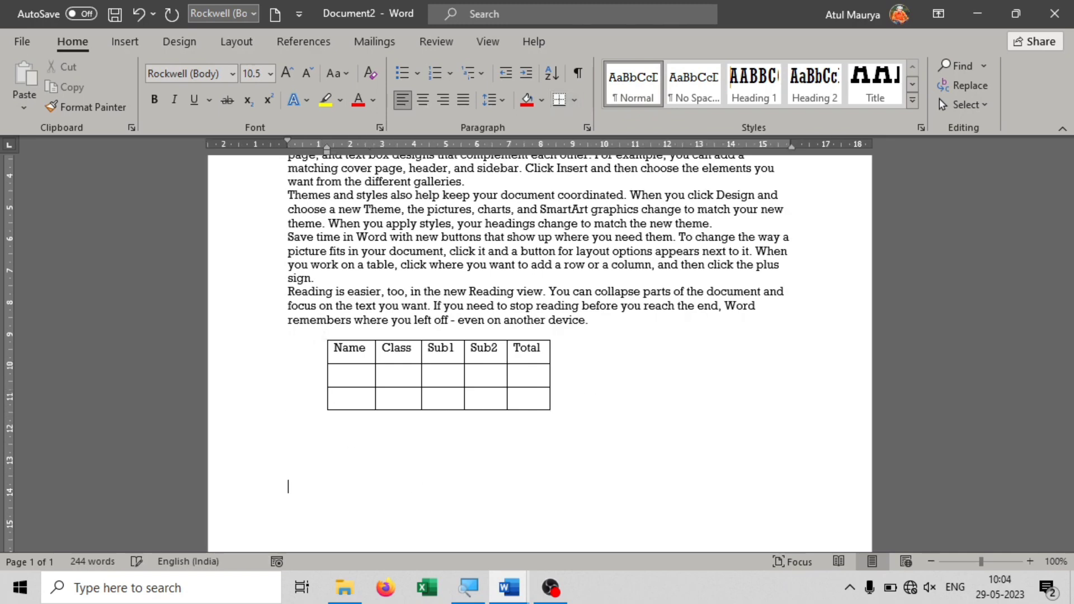
left_click(126, 42)
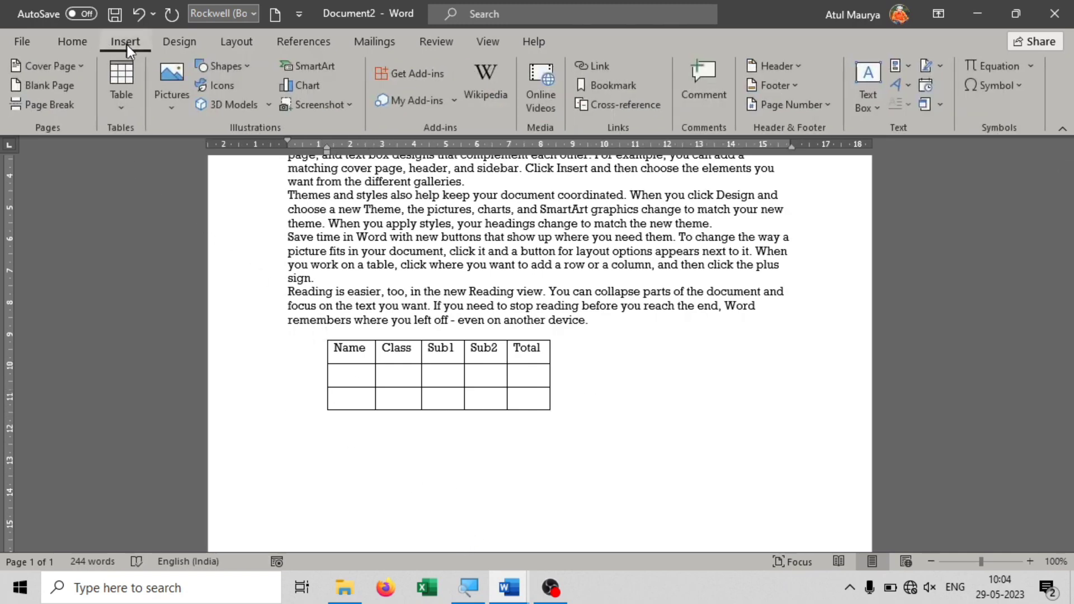
left_click(116, 110)
left_click(144, 293)
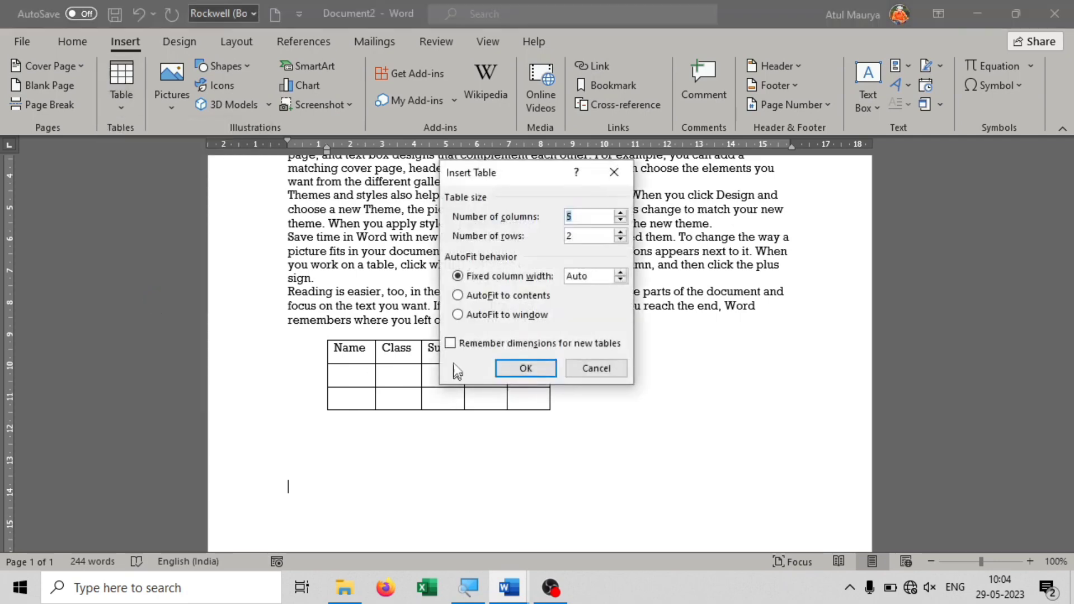
left_click(457, 316)
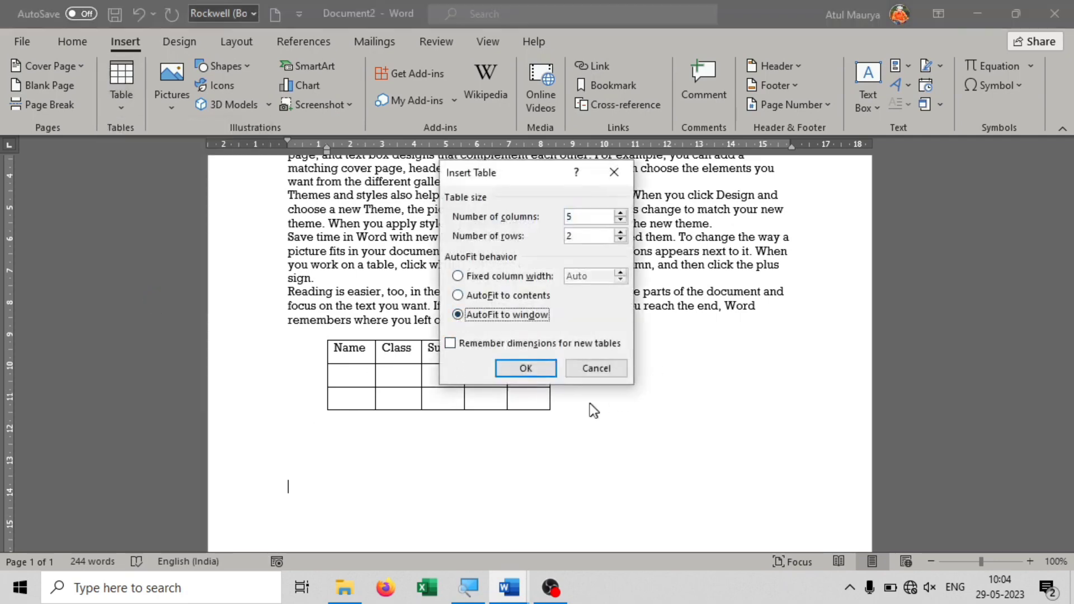
left_click(526, 369)
- Adjust the right edge of the new empty table to about 15.5 cm on the ruler
scroll(469, 445, "down", 1)
scroll(469, 445, "up", 2)
scroll(453, 439, "down", 3)
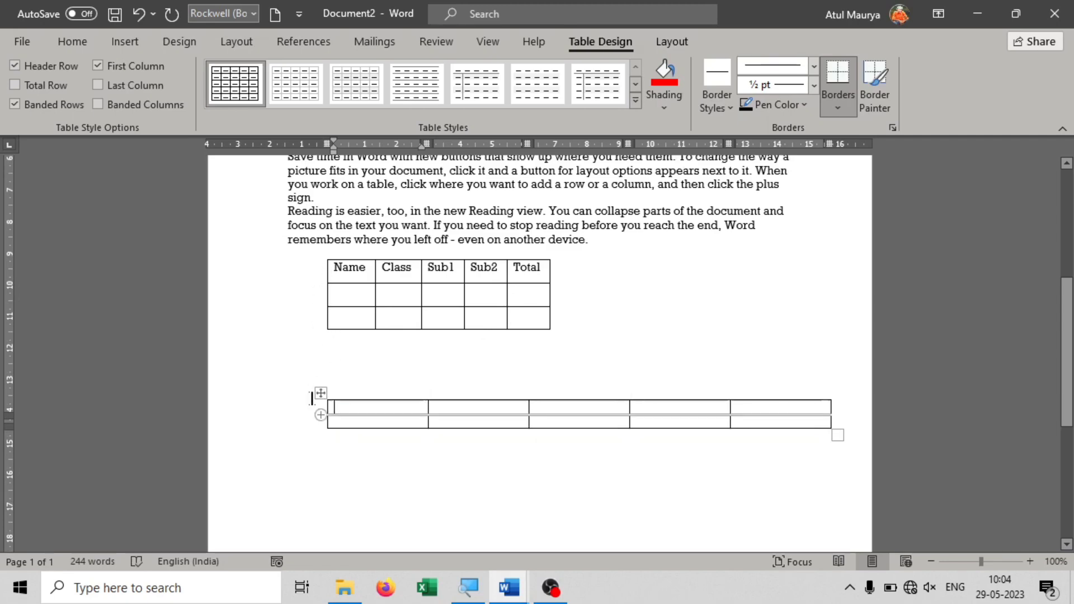
scroll(700, 350, "up", 6)
scroll(700, 350, "down", 2)
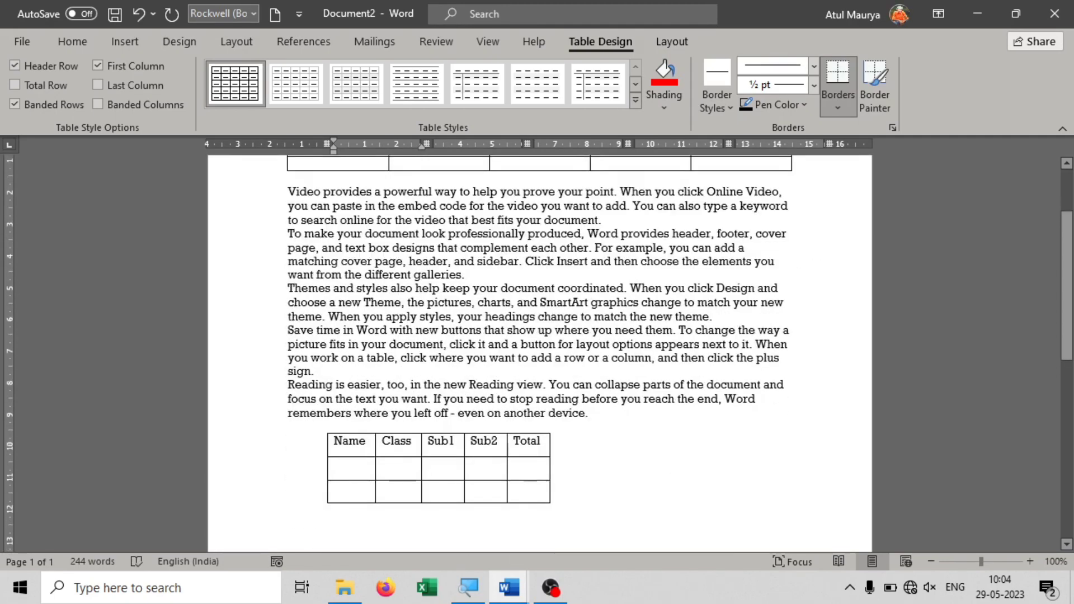
scroll(907, 470, "down", 3)
scroll(783, 274, "up", 5)
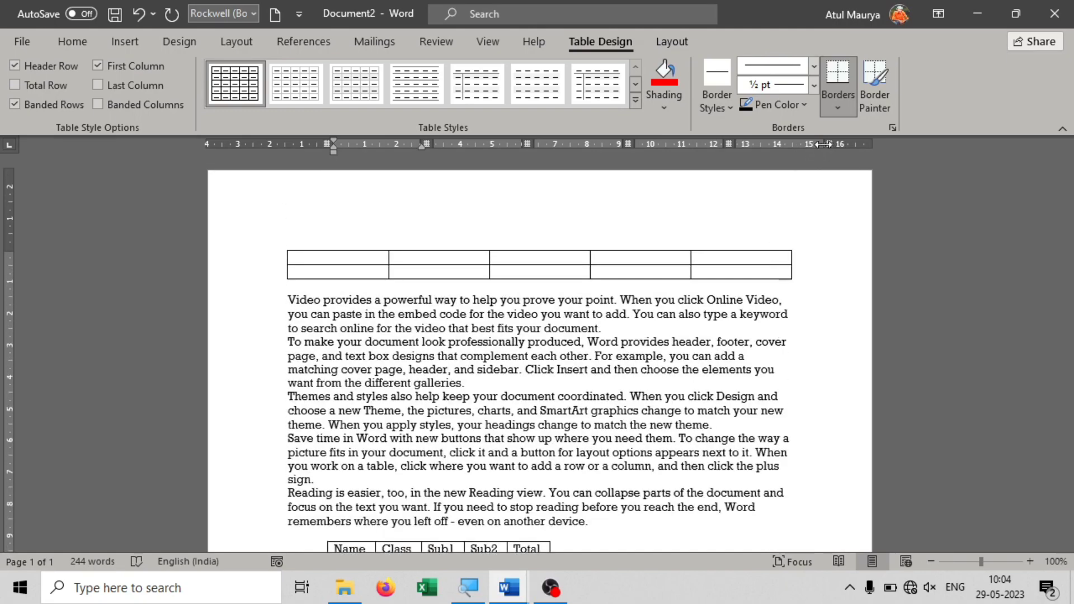
left_click_drag(825, 146, 850, 147)
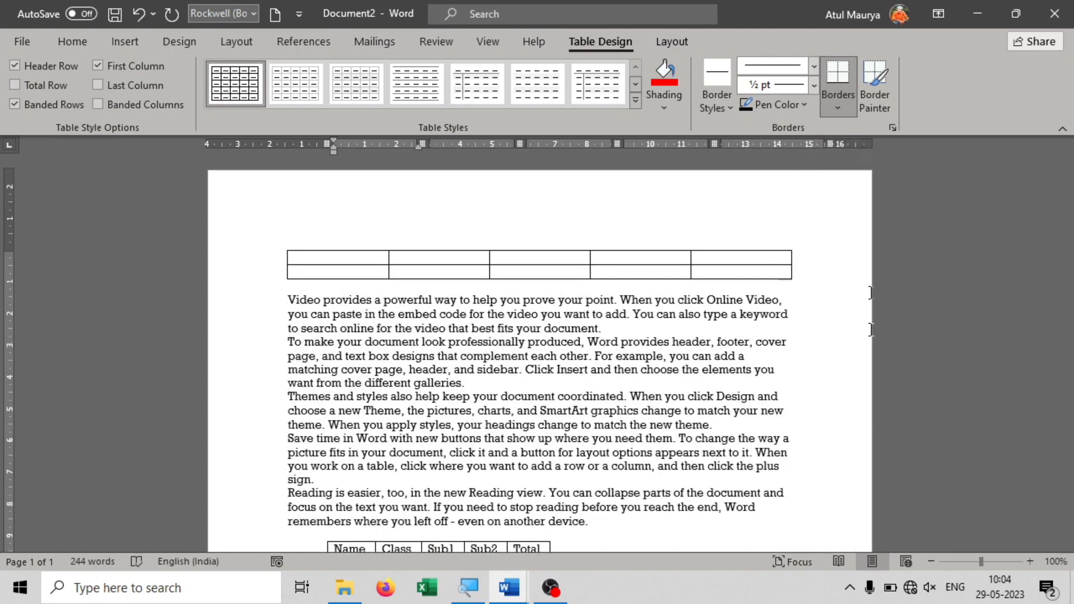
scroll(870, 286, "down", 6)
scroll(811, 224, "up", 2)
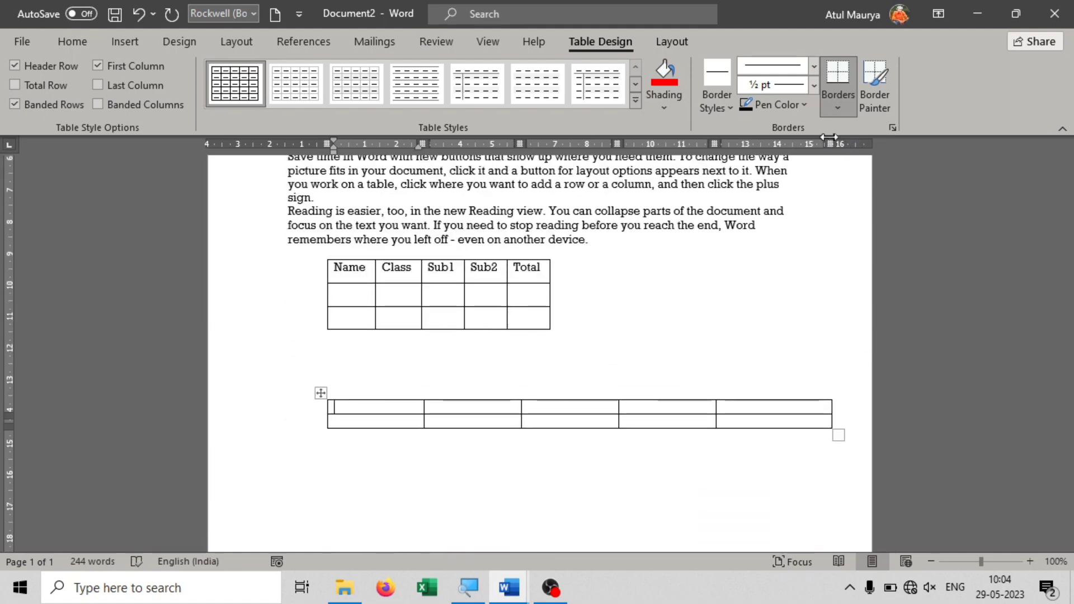
mouse_move(831, 144)
left_mouse_down()
mouse_move(748, 143)
mouse_move(828, 144)
left_mouse_up()
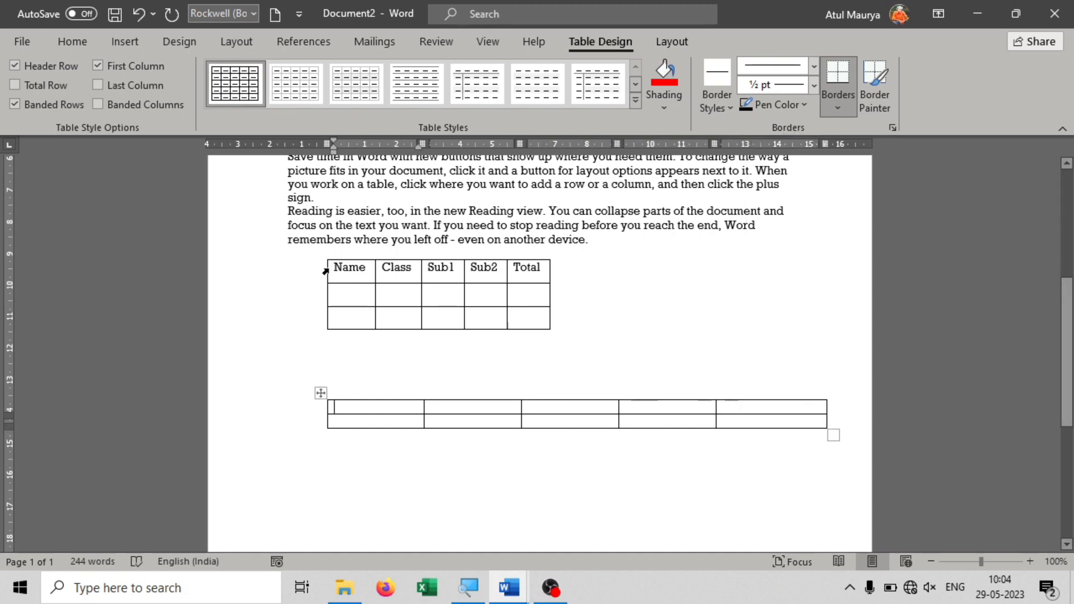
- Widen the Name column leftwards past the text margin and move the empty lower table left to align with the margin
left_click_drag(328, 272, 264, 278)
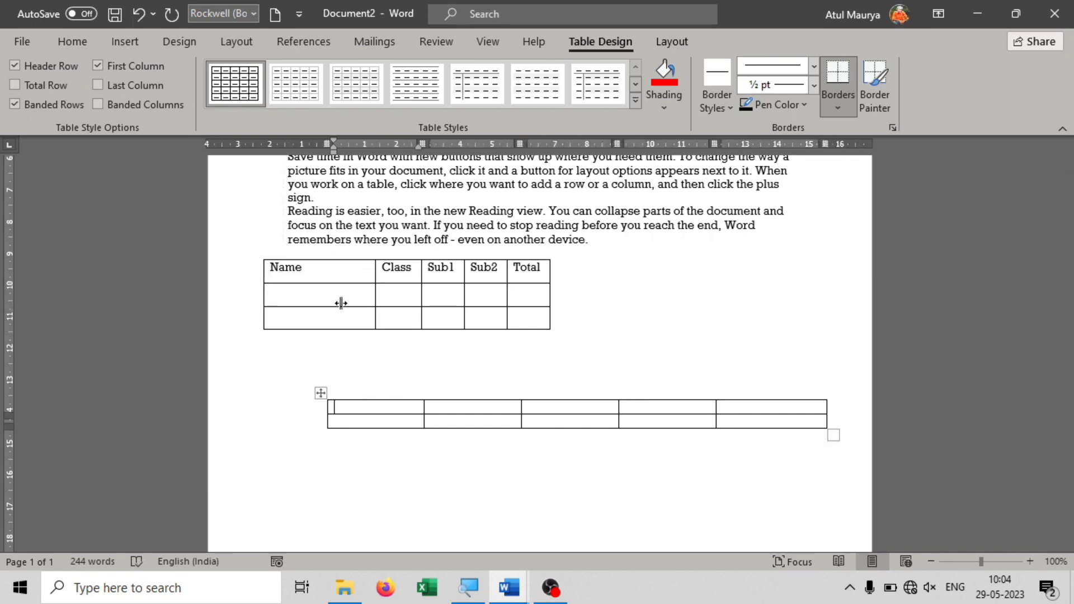
left_click(330, 407)
left_click_drag(321, 393, 260, 386)
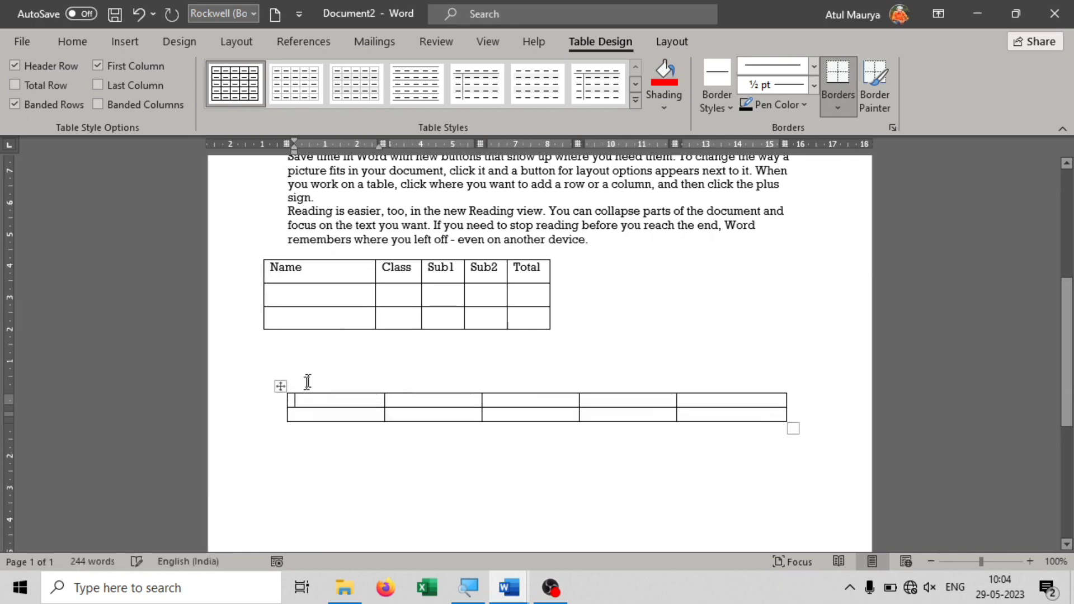
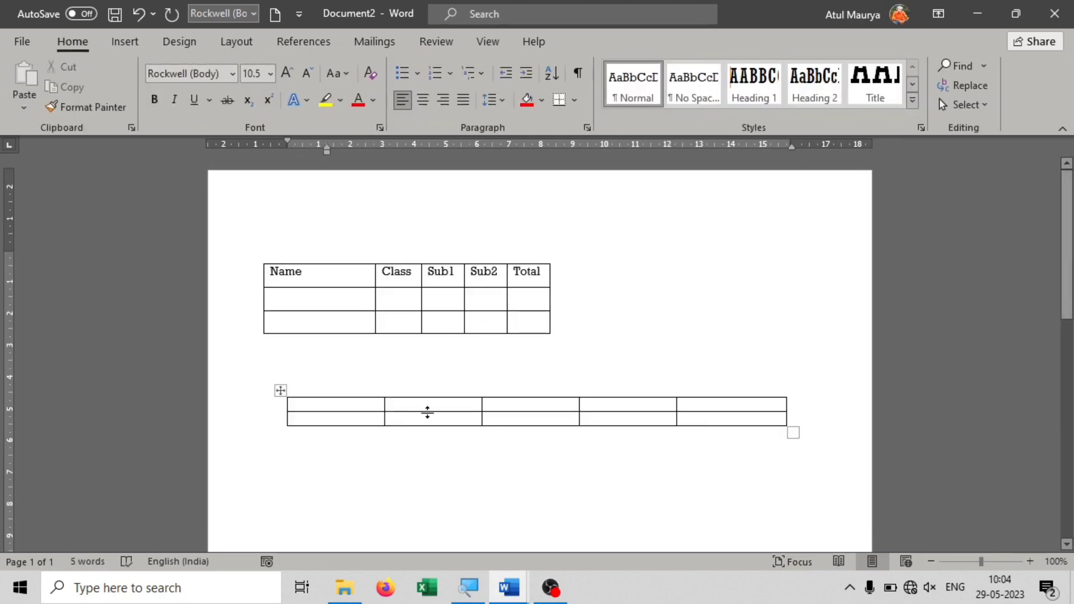
- Delete all rows of the empty lower table at once, then undo the deletion
left_click(280, 389)
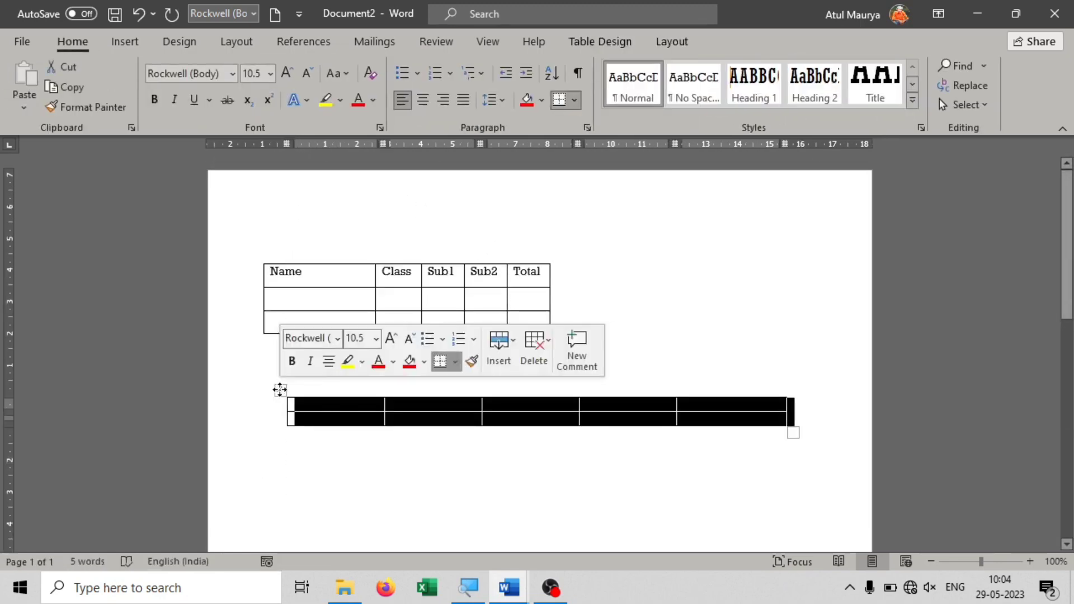
left_click(322, 408)
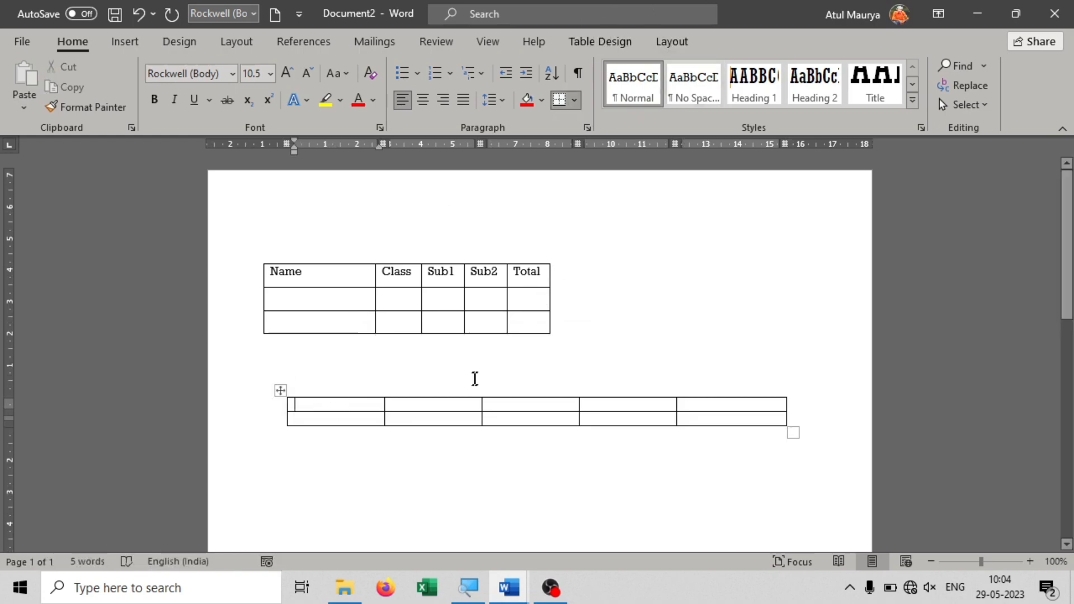
left_click(281, 391)
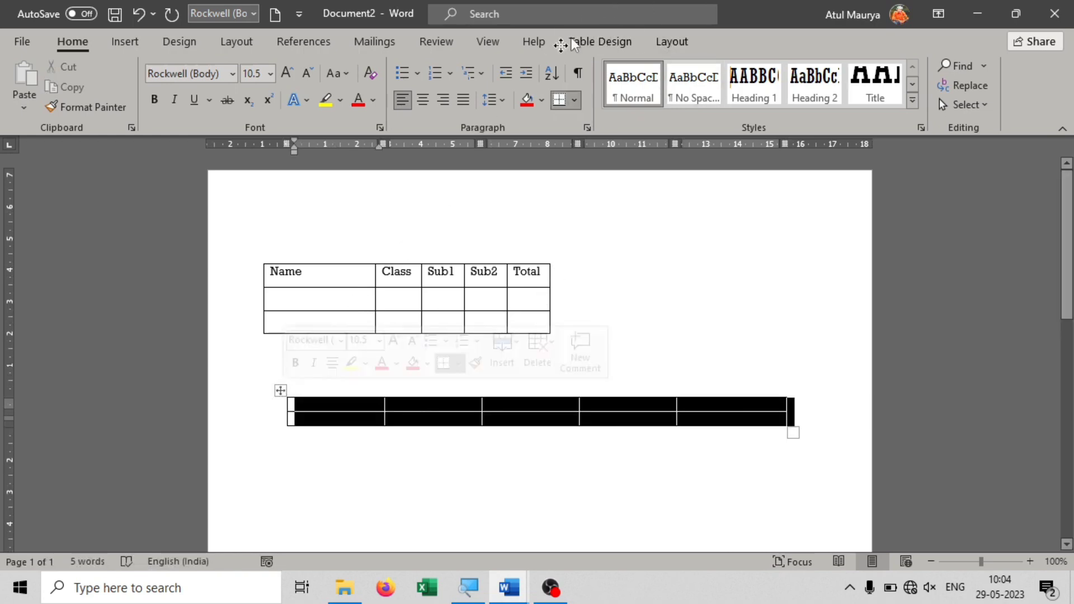
left_click(660, 42)
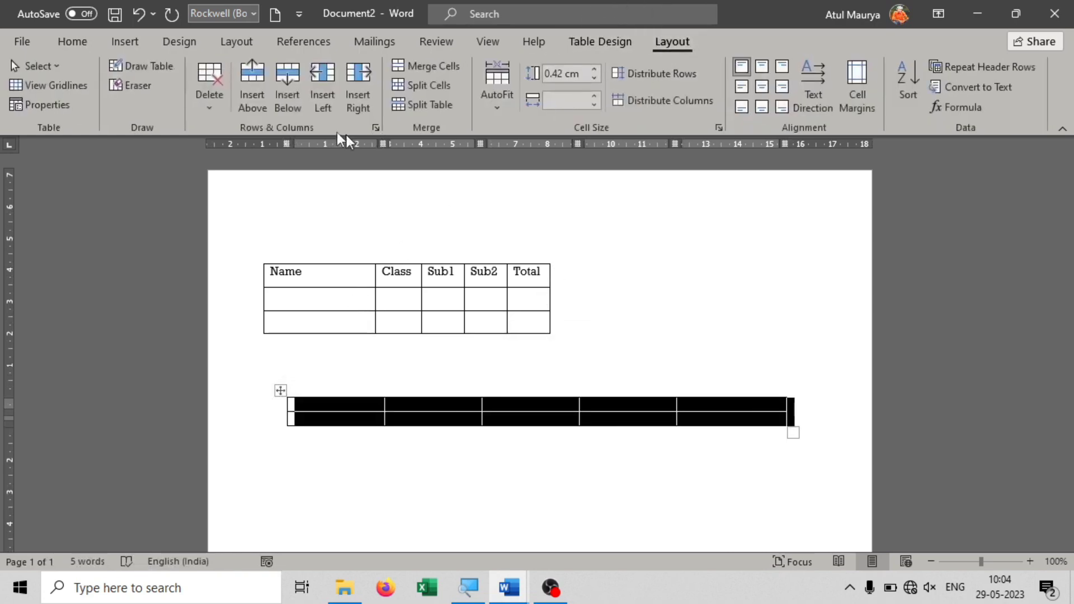
left_click(209, 92)
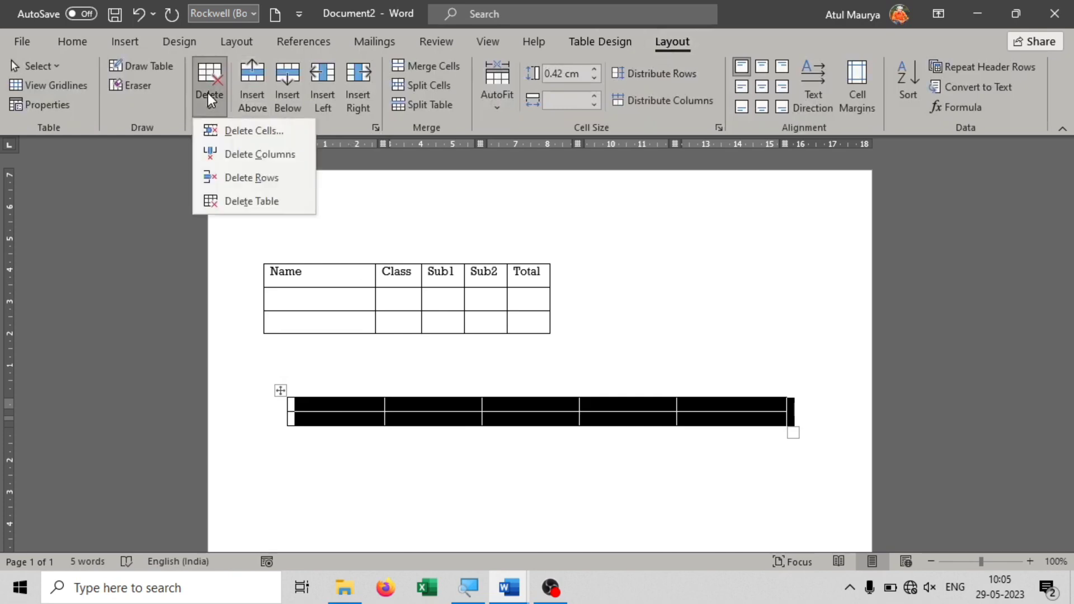
left_click(234, 176)
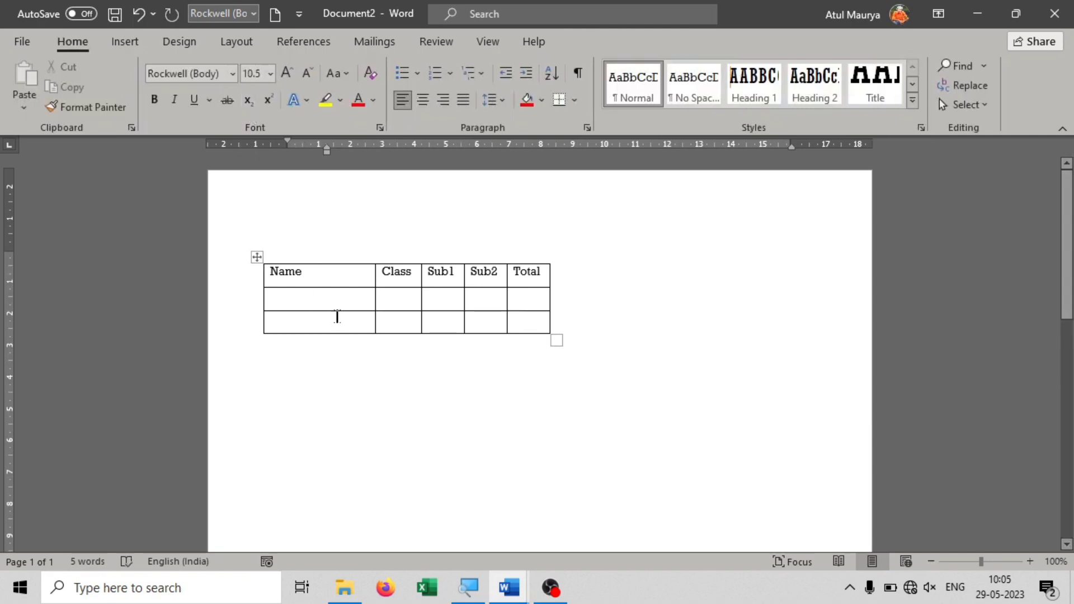
key("ctrl+z")
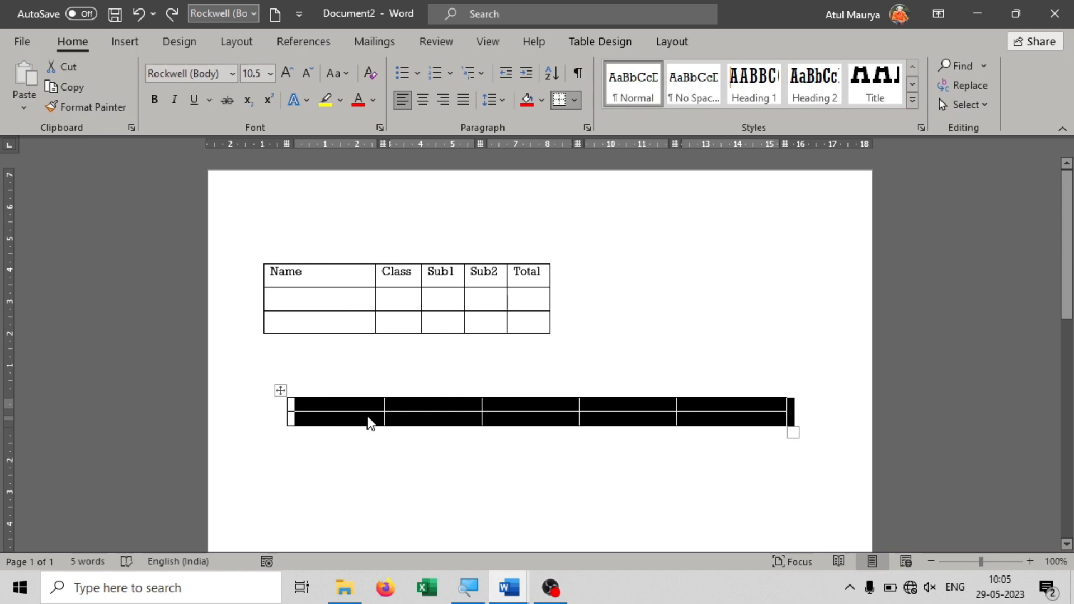
- Delete the first row and then the first column of the empty lower table
left_click(291, 404)
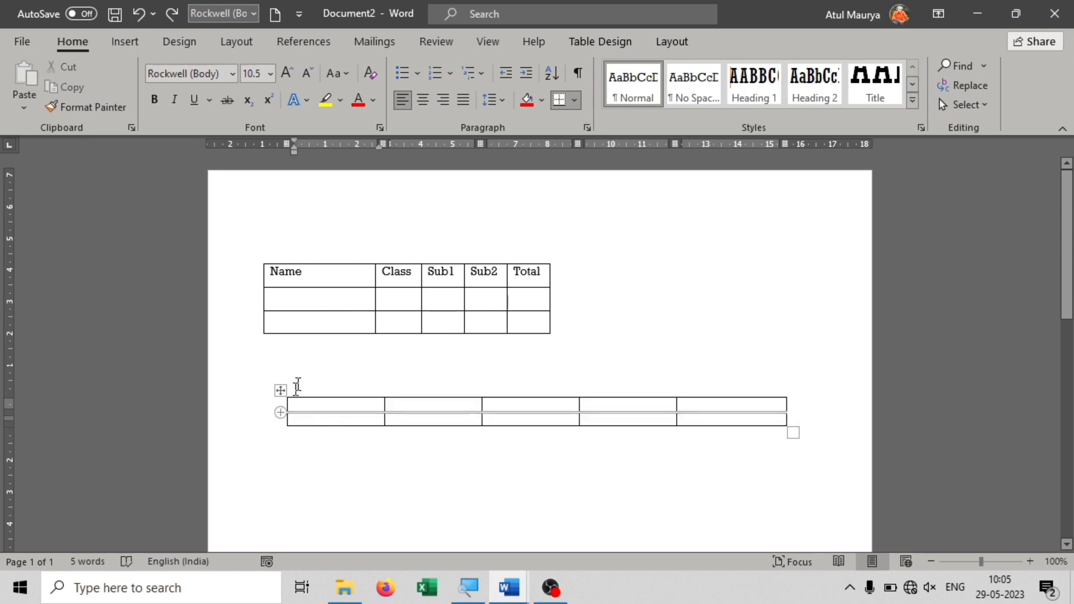
left_click(672, 42)
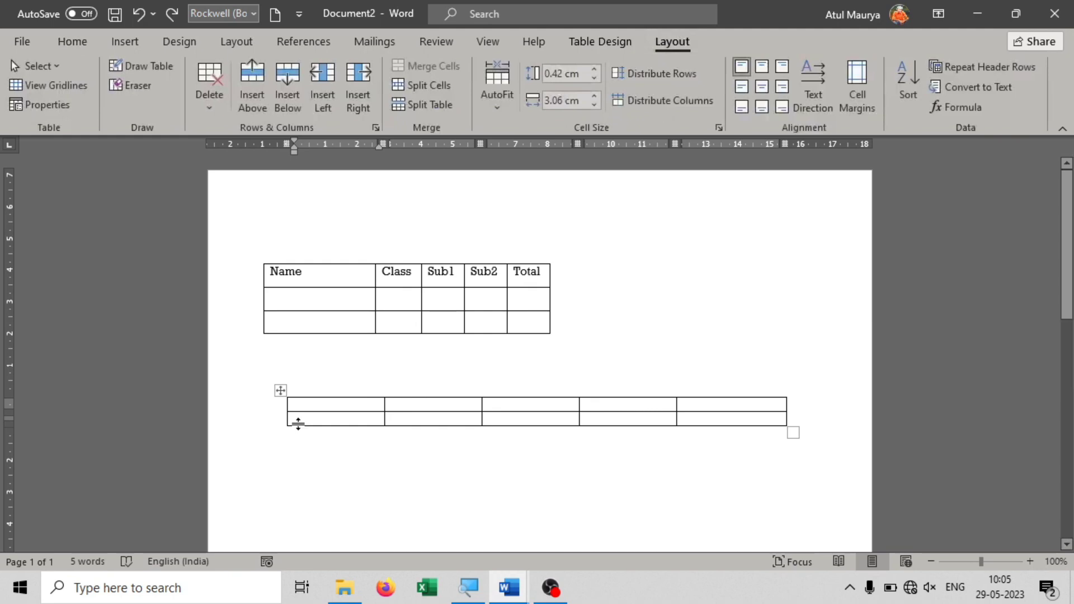
left_click(201, 88)
left_click(235, 177)
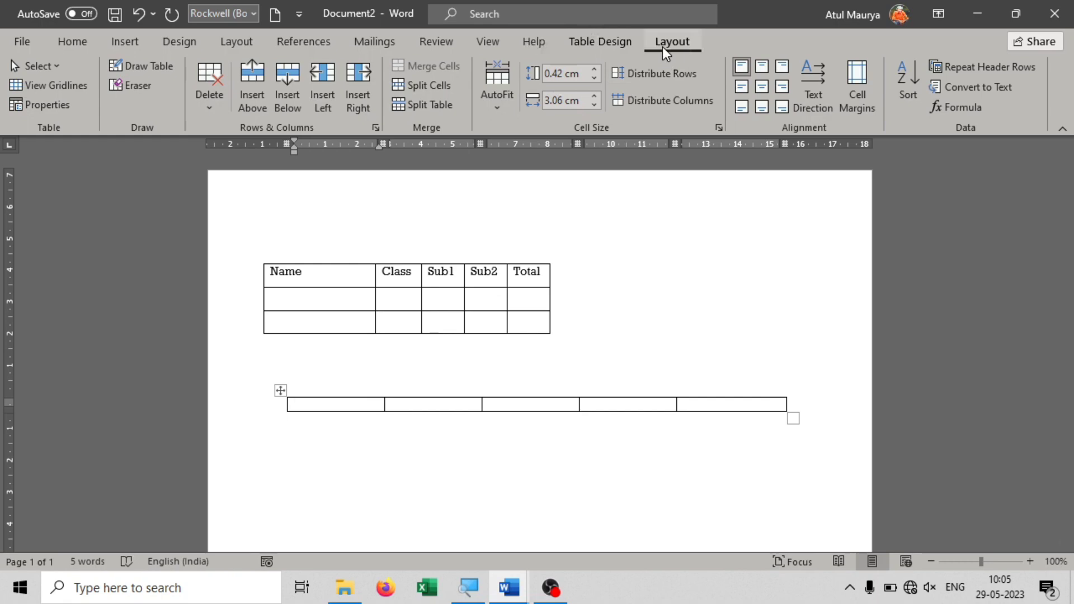
left_click(212, 103)
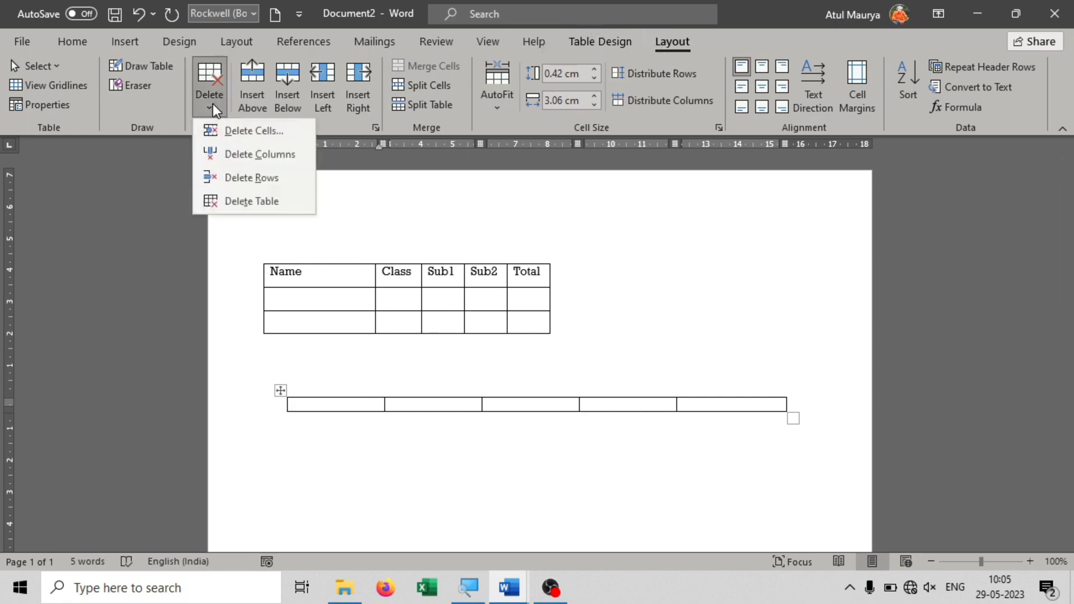
left_click(249, 154)
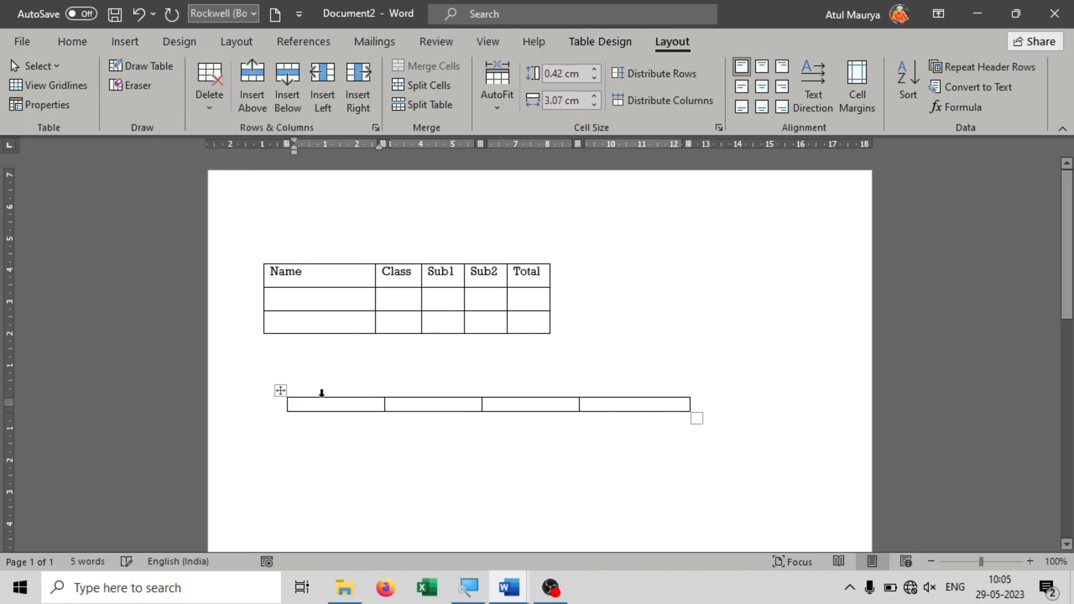
- Delete the second cell of the lower table using the Shift cells left option
left_click(406, 403)
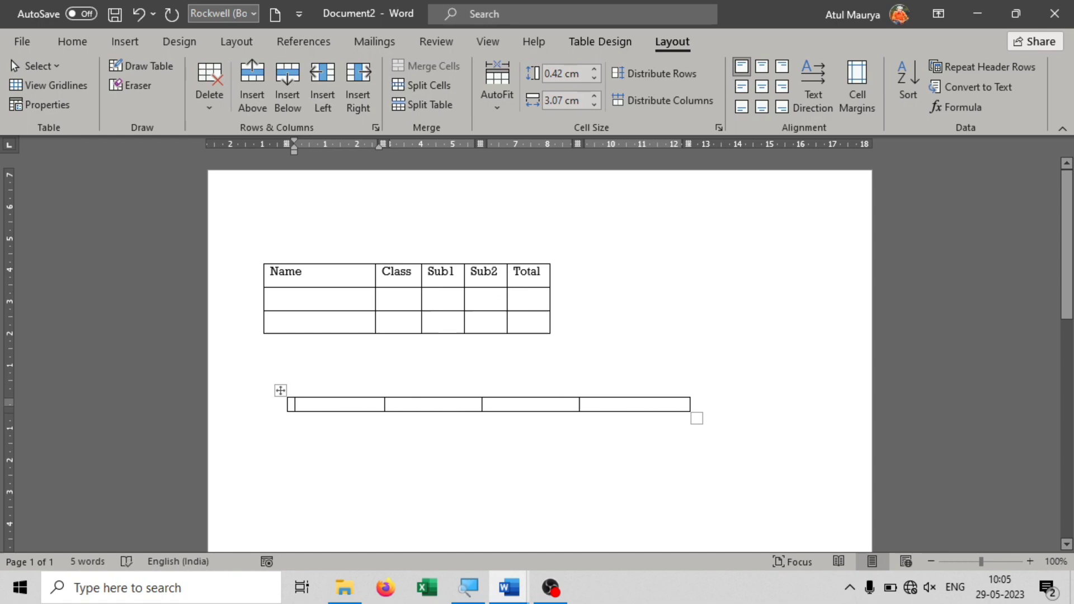
left_click(209, 108)
left_click(253, 131)
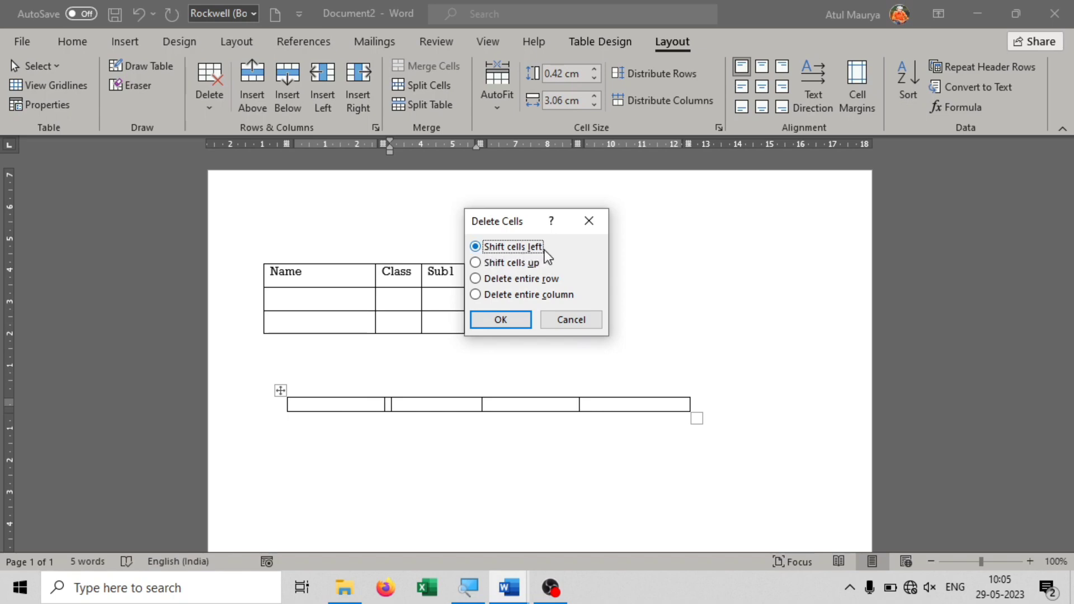
left_click(495, 319)
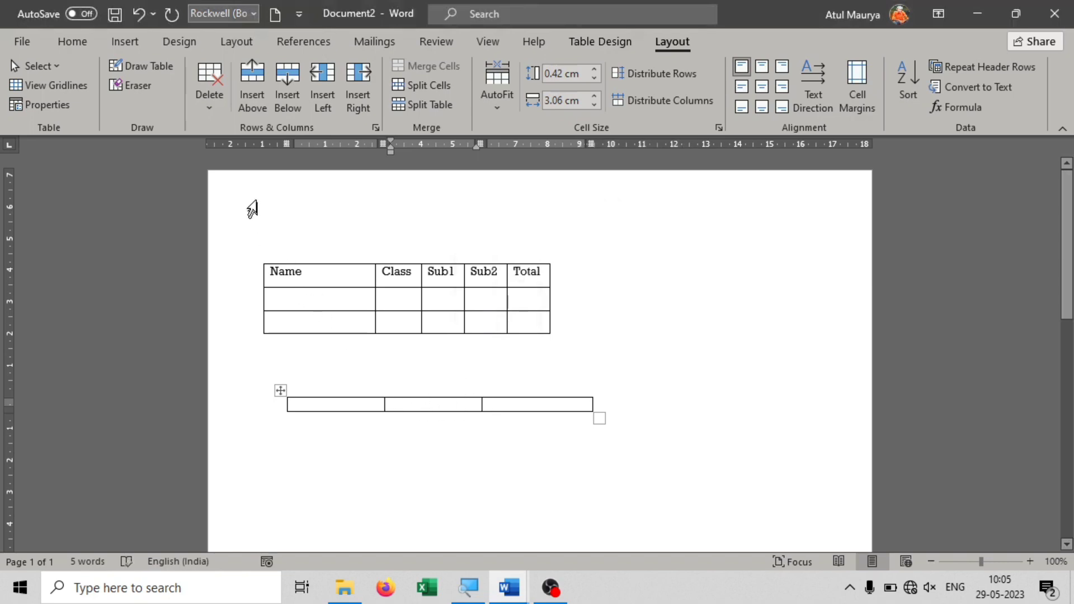
- Insert new rows above the remaining row of the lower table
left_click(254, 106)
left_click(254, 103)
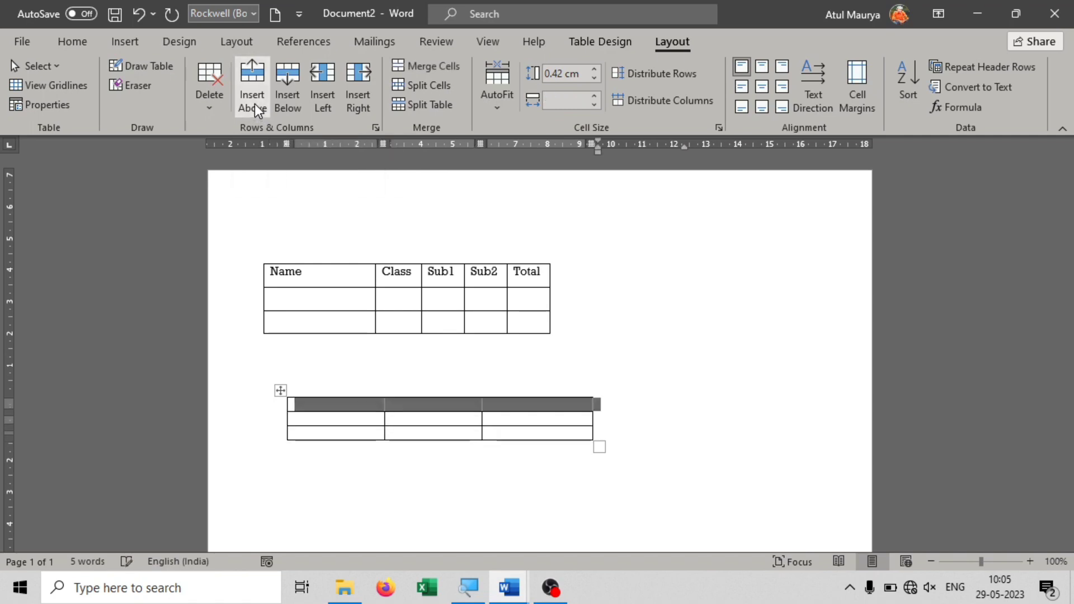
left_click(254, 103)
- Insert rows below the selected rows of the lower table, including one more below its last row
left_click(293, 106)
left_click(293, 106)
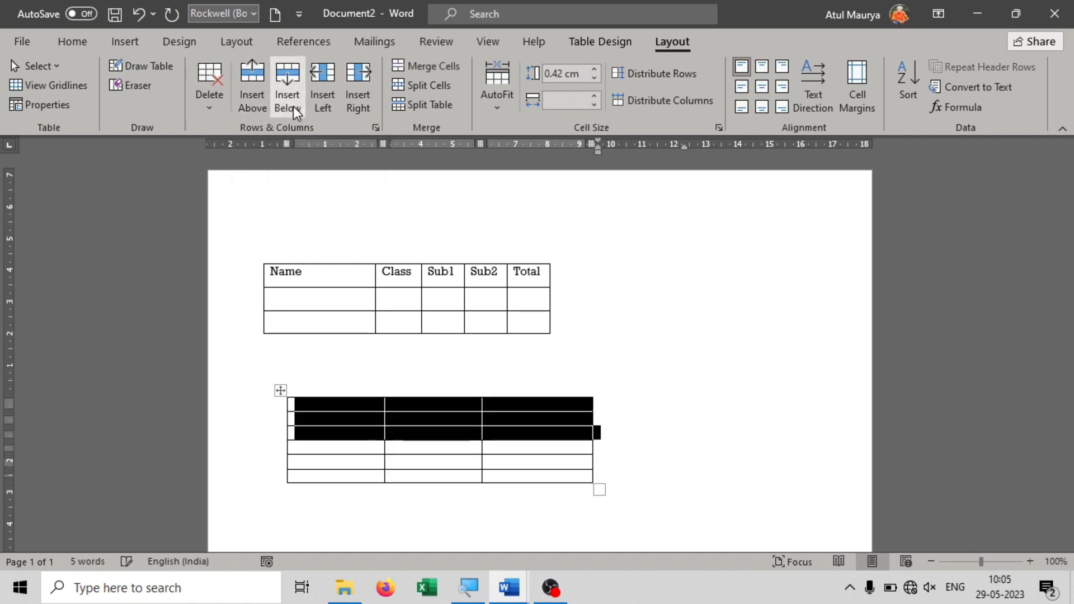
left_click(294, 106)
left_click(391, 477)
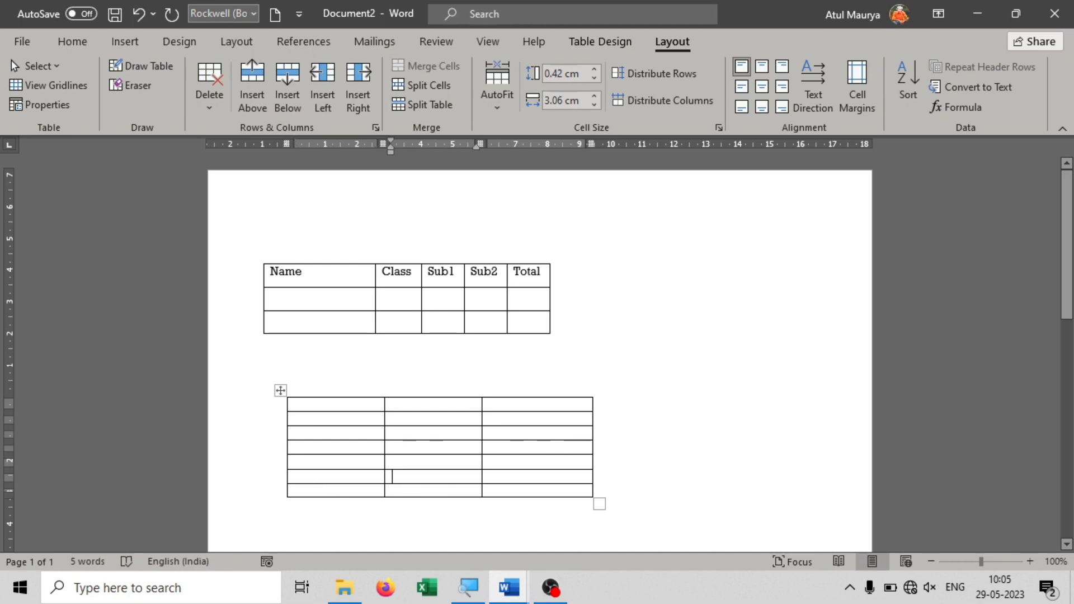
left_click(291, 108)
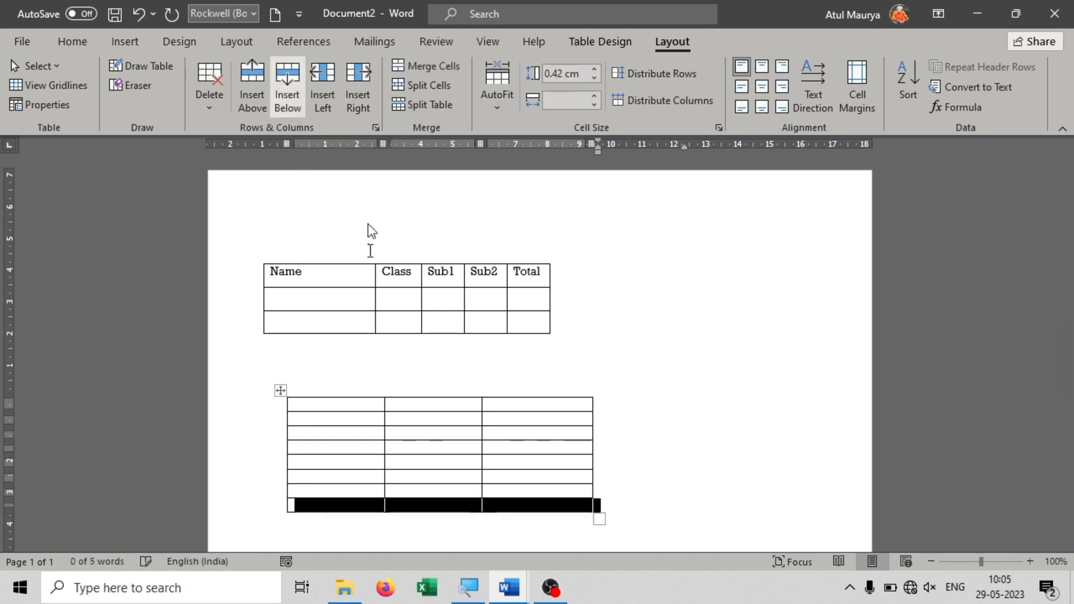
- Append two more rows to the end of the lower table by advancing past its last cell
left_click(501, 509)
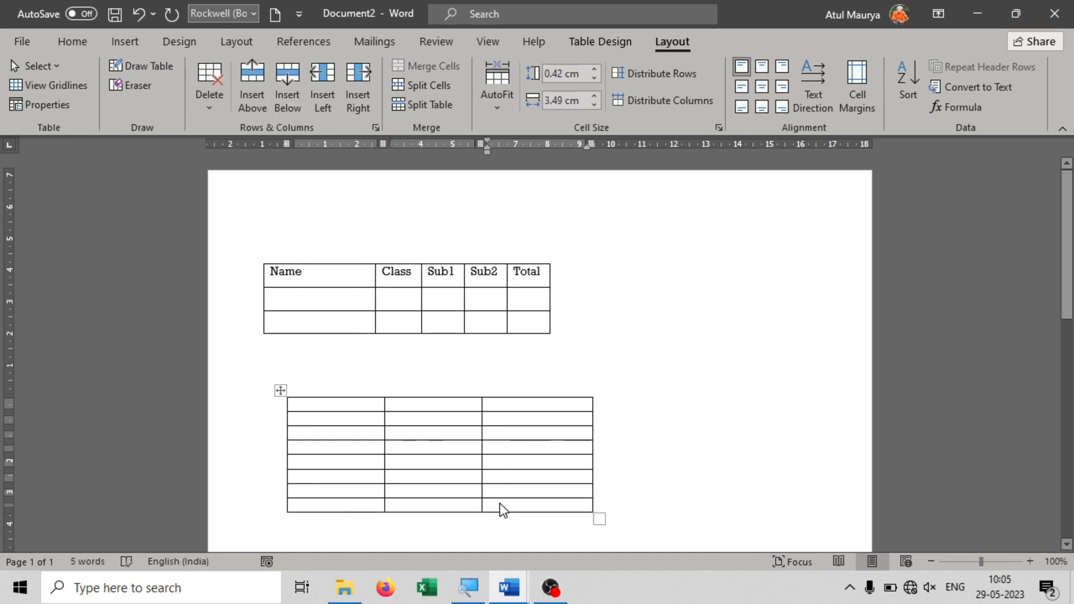
key("Tab")
key("Tab")
key("Tab")
key("Tab")
key("Tab")
key("Tab")
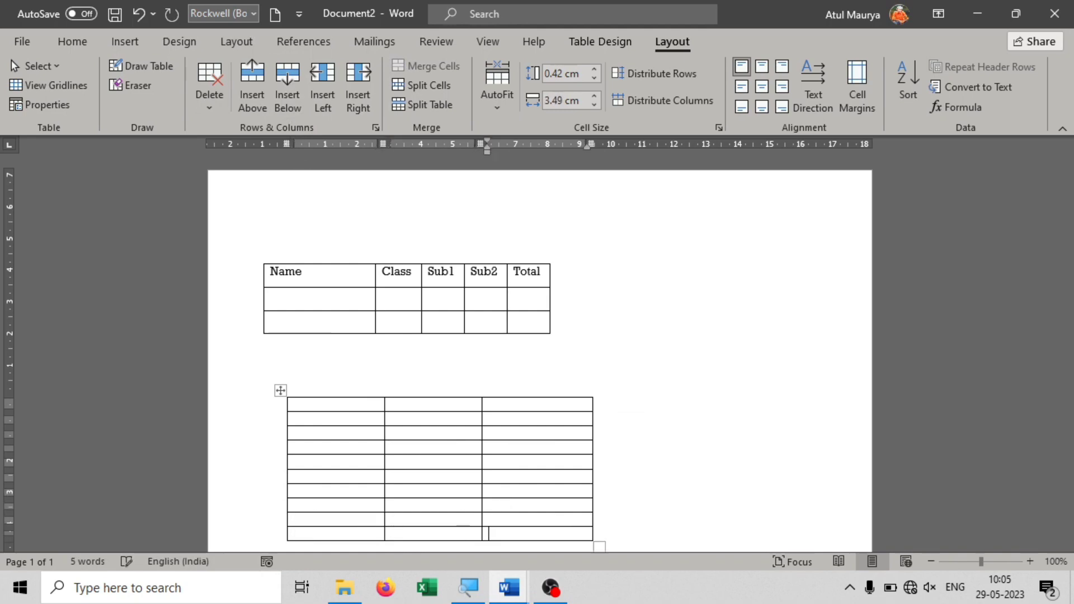
- Undo the rows appended and inserted below in the lower table
scroll(511, 417, "down", 5)
scroll(504, 355, "up", 4)
scroll(487, 432, "up", 1)
key("ctrl+z")
key("ctrl+z")
key("ctrl+z")
key("ctrl+z")
key("ctrl+z")
key("ctrl+z")
key("ctrl+z")
key("ctrl+z")
scroll(505, 363, "up", 2)
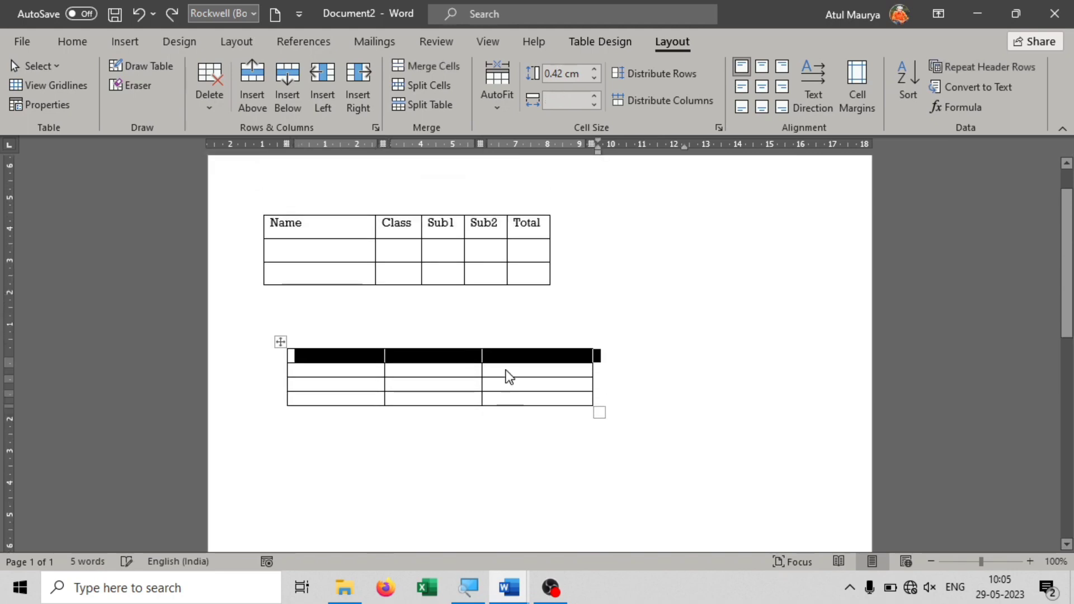
- Insert columns to the left of all selected columns in the lower table twice, then undo both insertions
left_click(320, 108)
left_click(320, 107)
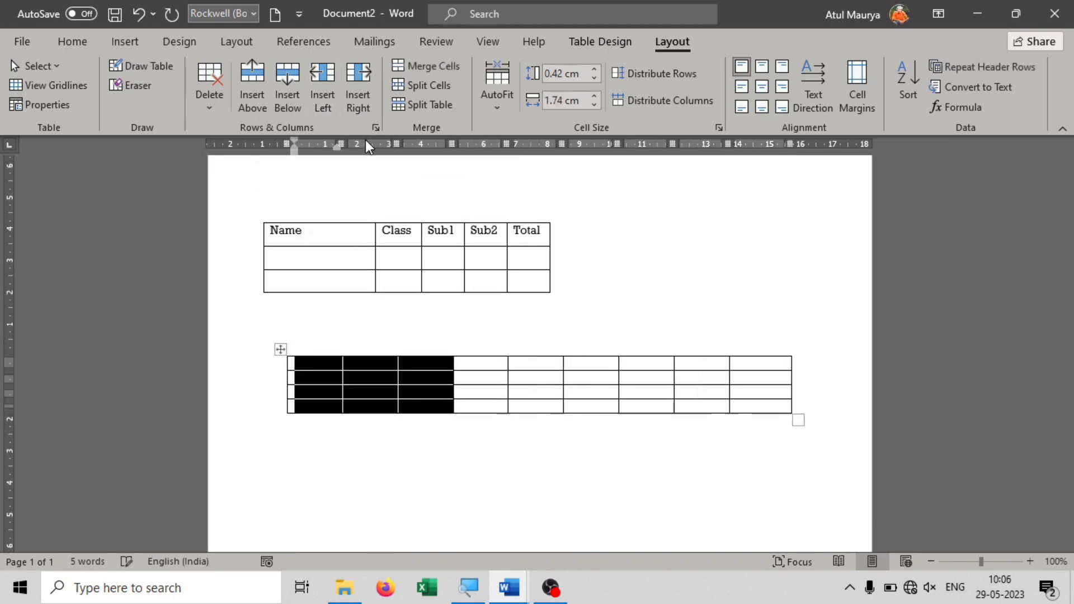
key("ctrl+z")
key("ctrl+z")
- Insert two columns to the left of the lower table's last column, then undo the insertions
left_click(567, 377)
key("Up")
left_click(319, 101)
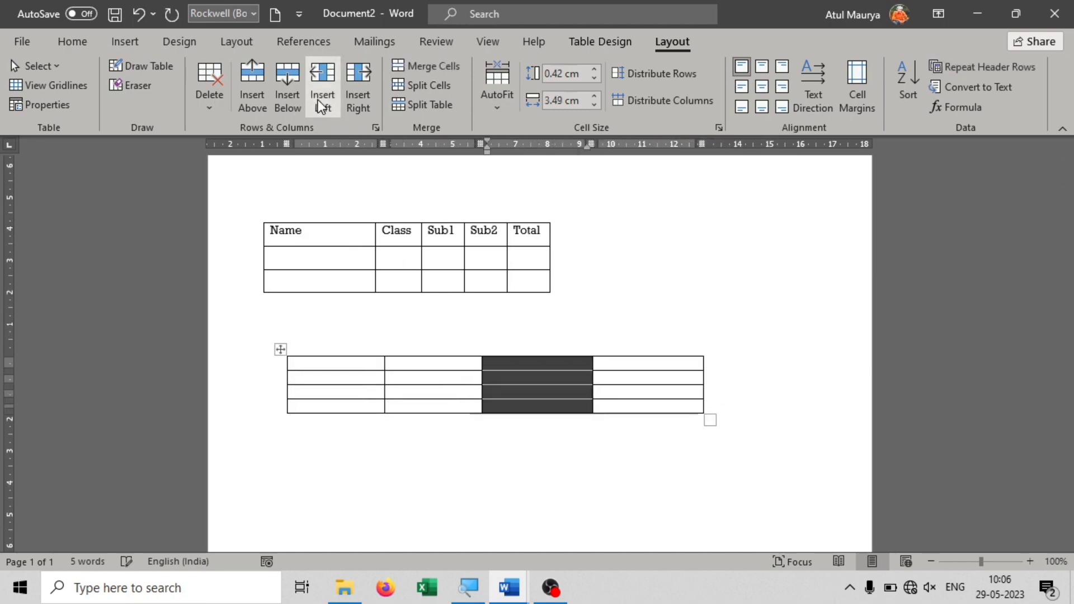
left_click(319, 101)
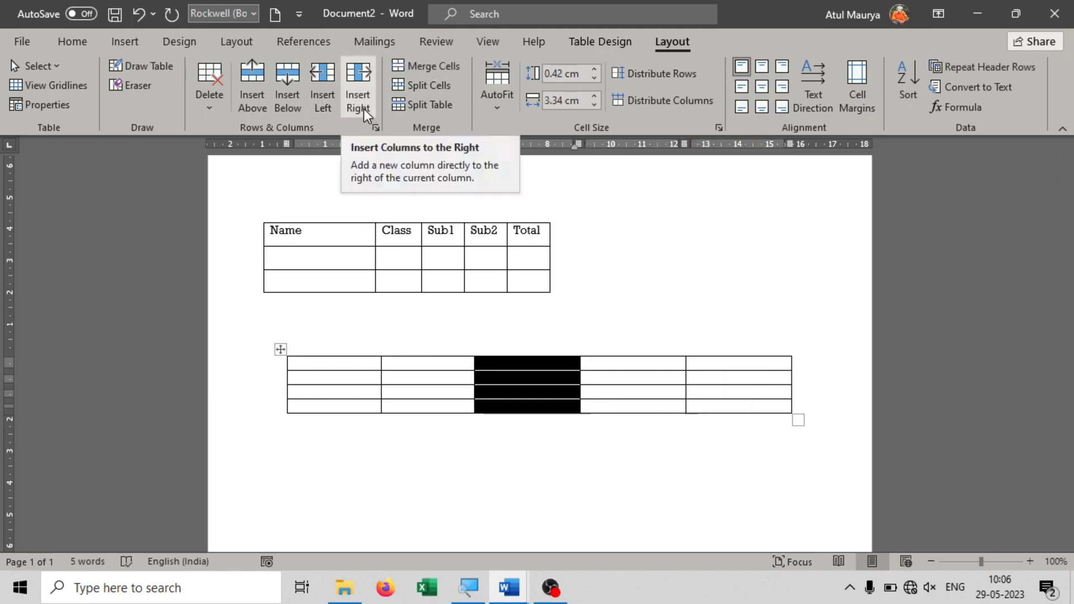
key("ctrl+z")
key("ctrl+z")
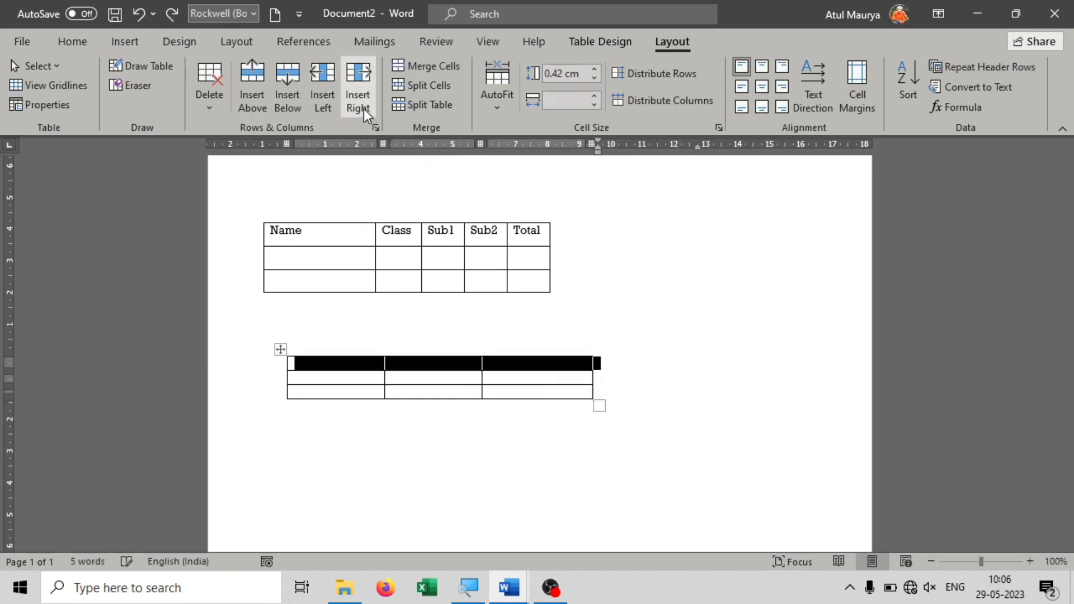
- Insert three columns to the right of the lower table's last column, then undo the insertions
left_click(533, 362)
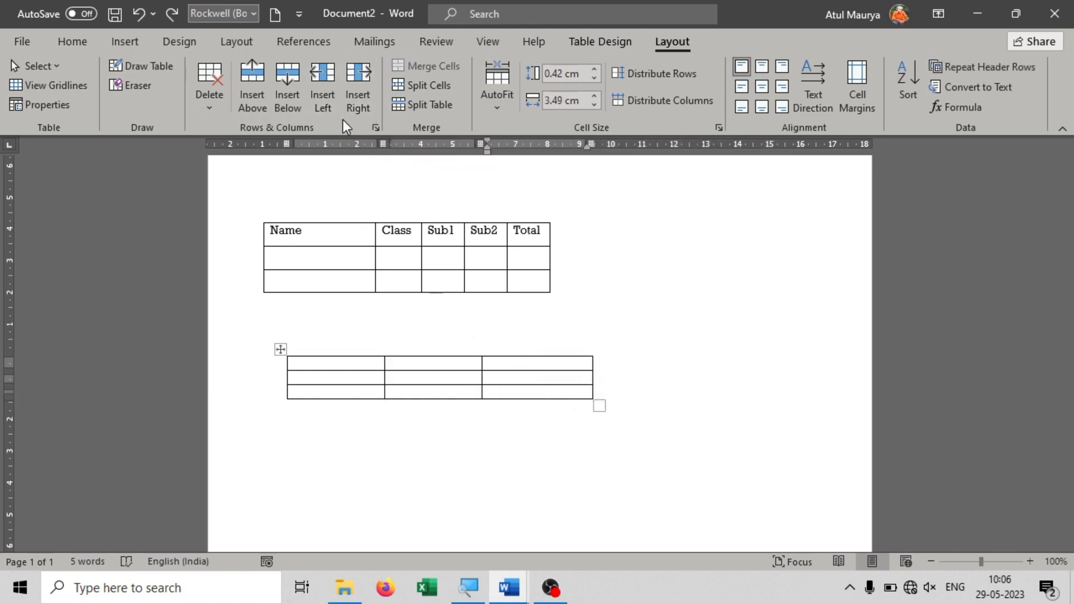
left_click(358, 106)
left_click(358, 106)
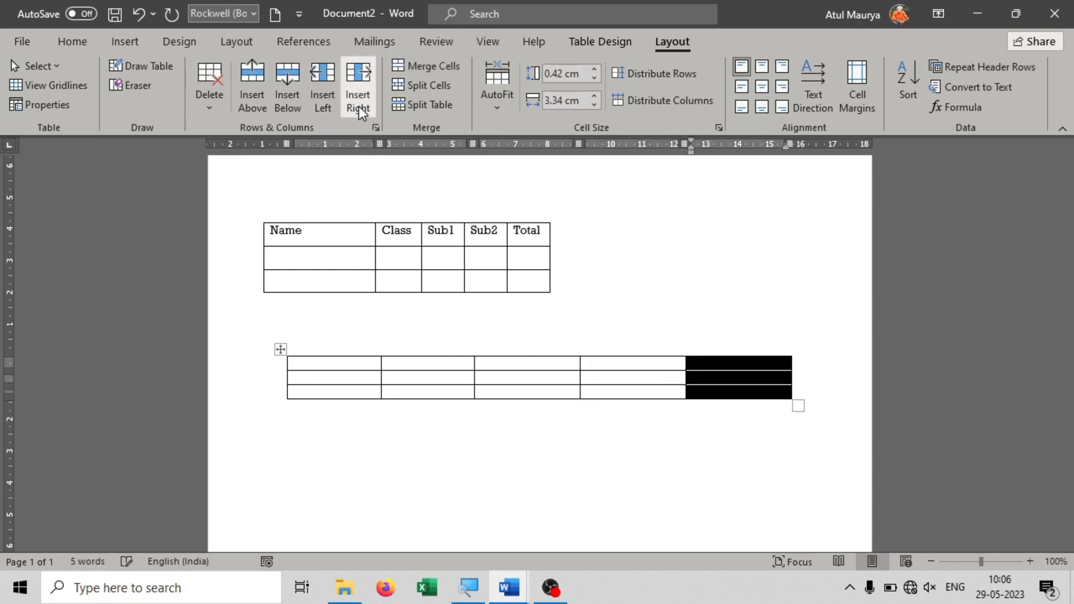
left_click(358, 106)
key("ctrl+z")
key("ctrl+z")
key("ctrl+z")
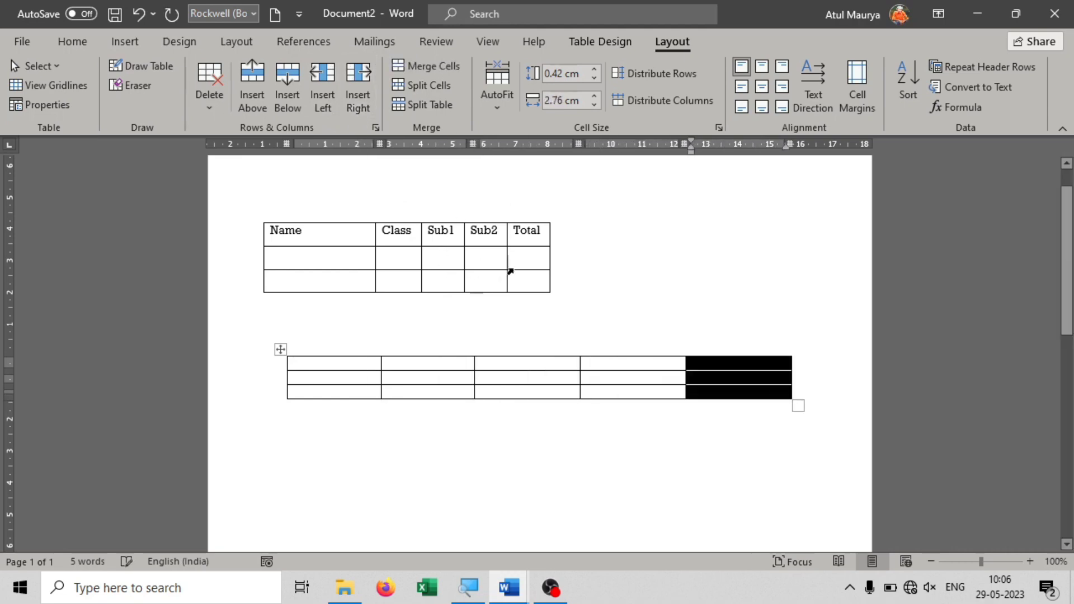
- Turn on the display of table gridlines with the lower table active
left_click(58, 87)
left_click(468, 490)
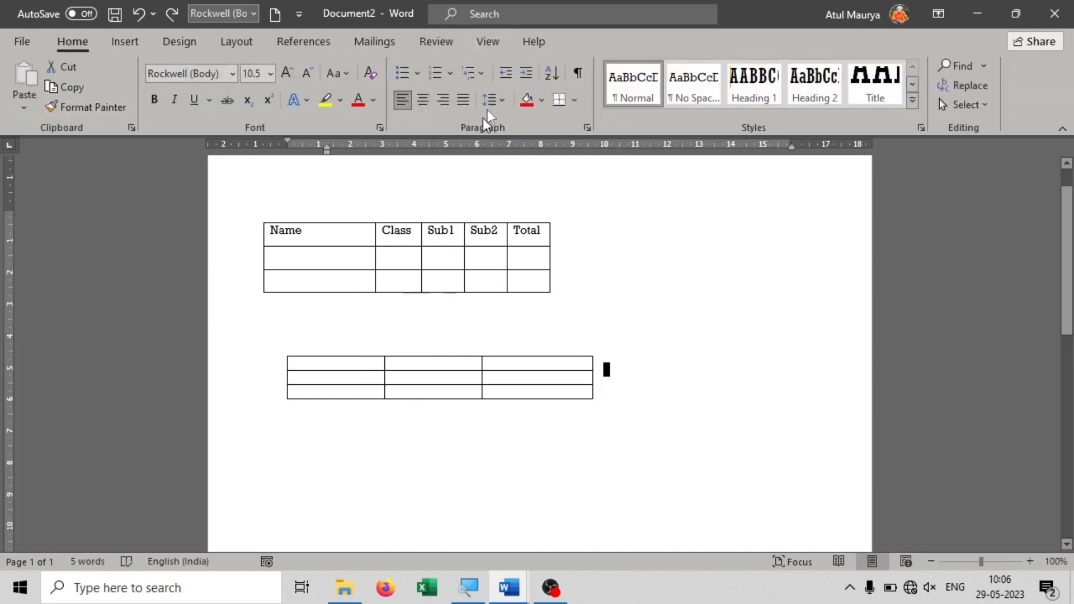
left_click(393, 363)
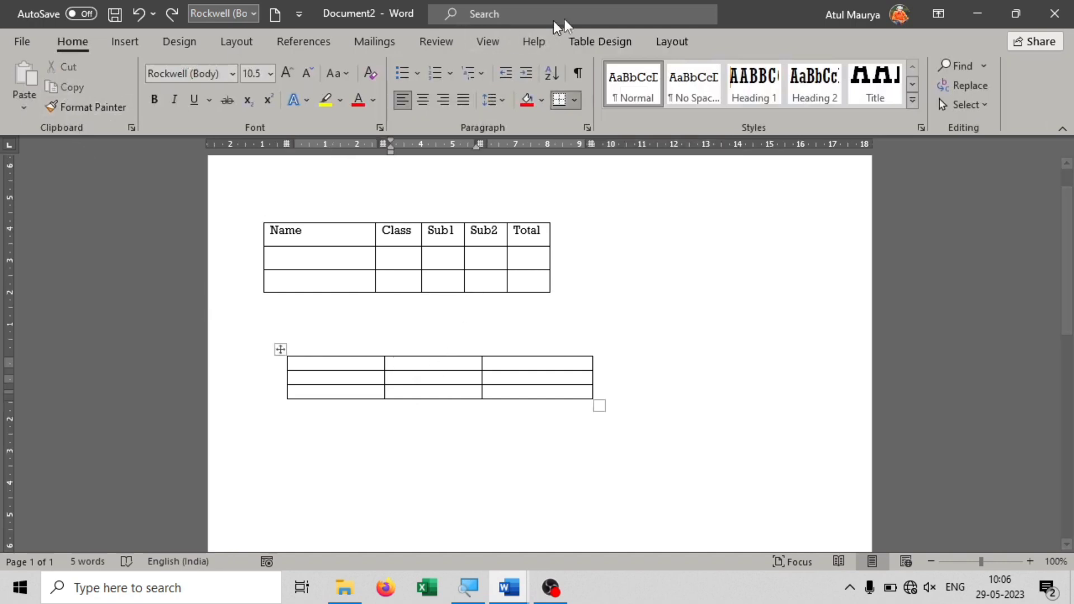
left_click(672, 41)
left_click(45, 89)
- Set the lower table's alignment to Center in its table properties
left_click(50, 107)
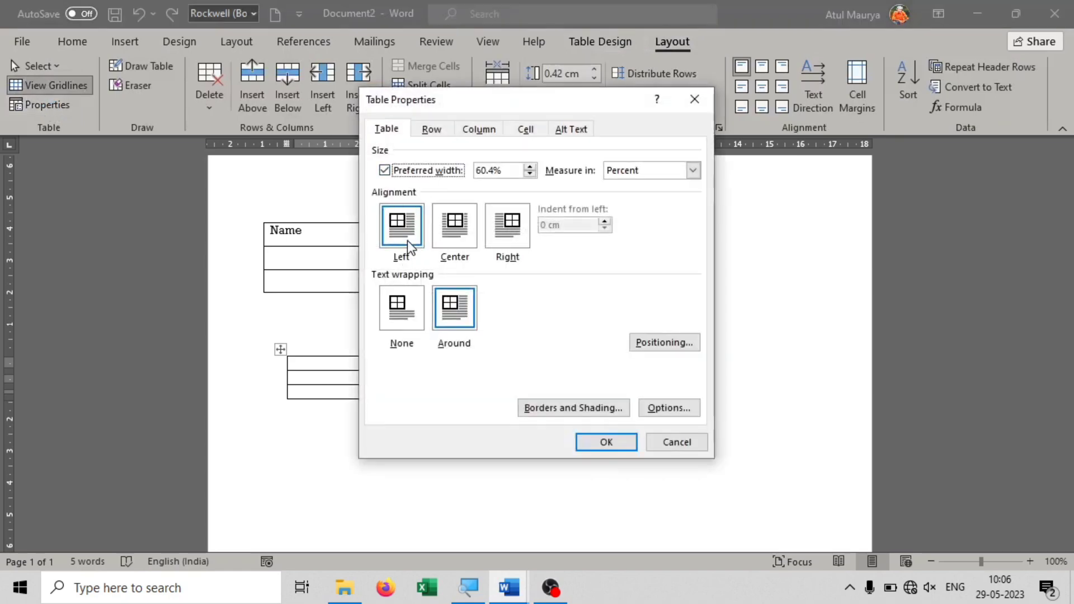
left_click(454, 229)
left_click(616, 442)
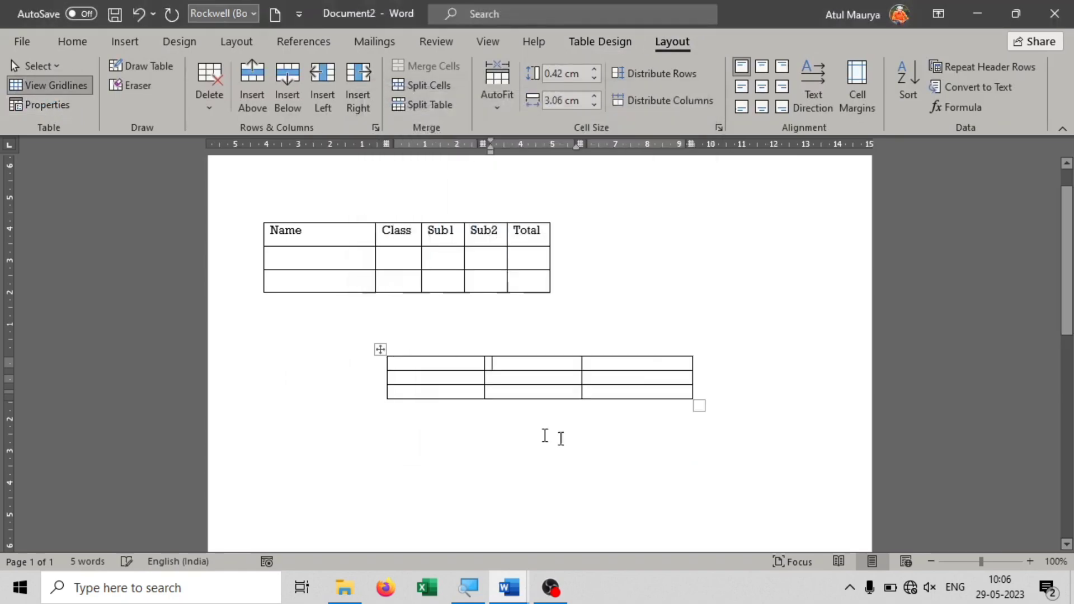
- Apply Around text wrapping to the centred lower table in its table properties
left_click(49, 106)
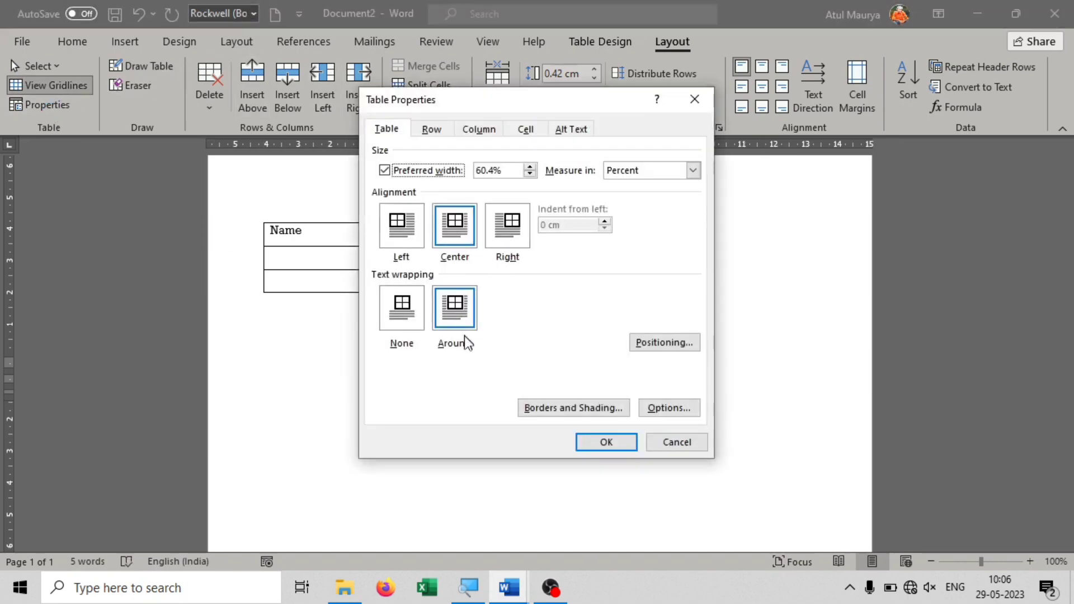
left_click(451, 321)
left_click(616, 442)
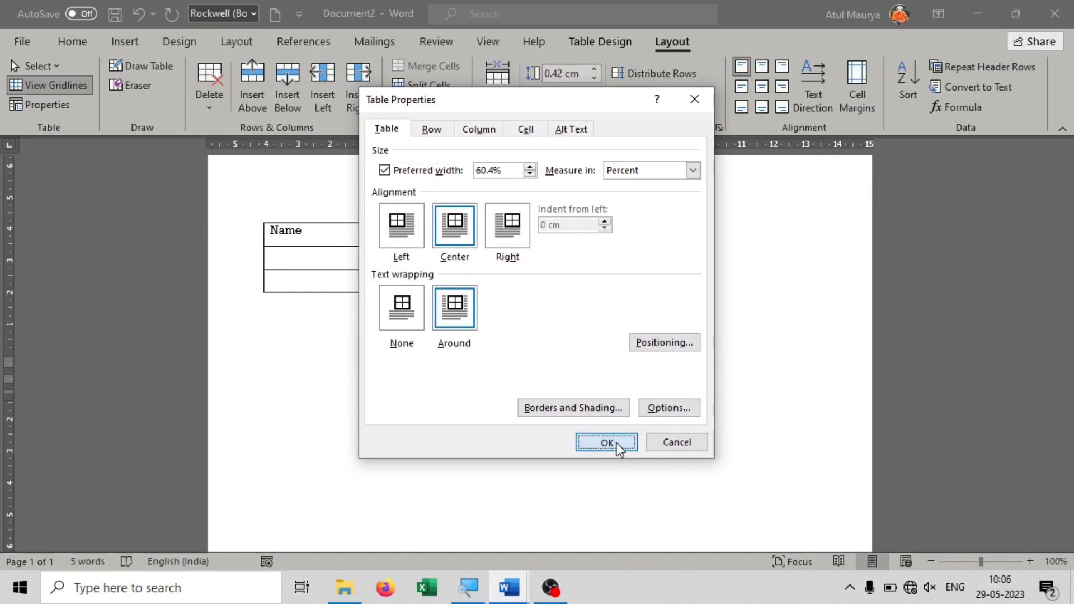
- Set the lower table's alignment to Right in its table properties
left_click(45, 104)
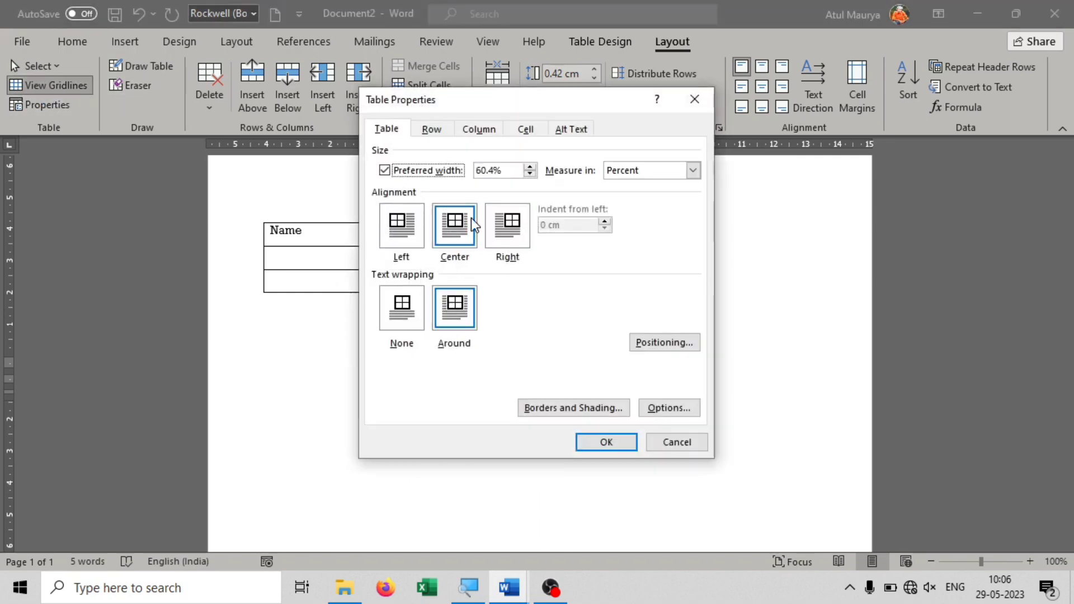
left_click(522, 229)
left_click(605, 442)
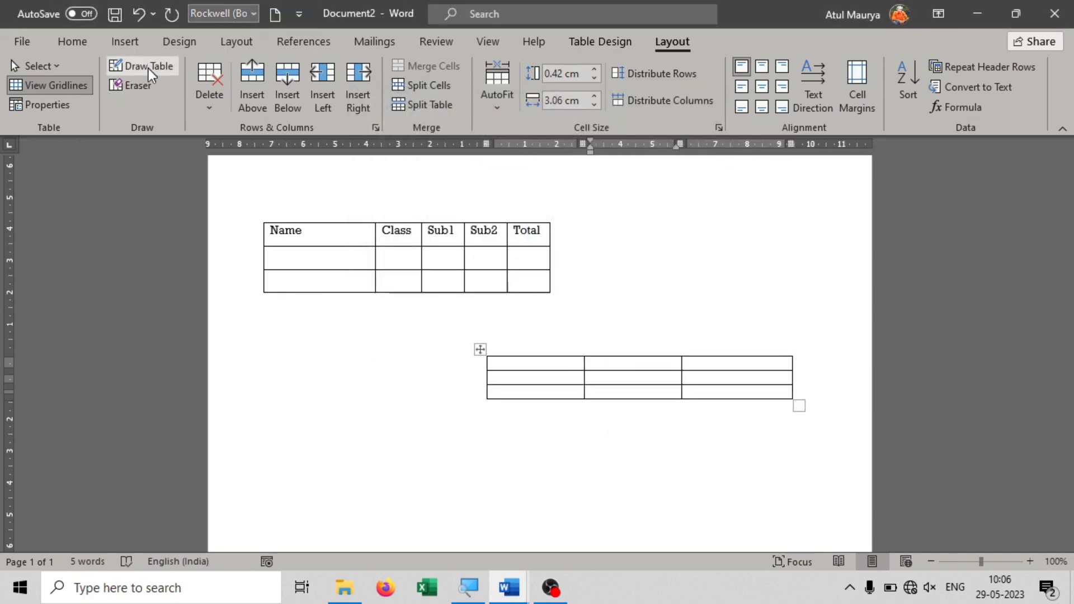
left_click(133, 44)
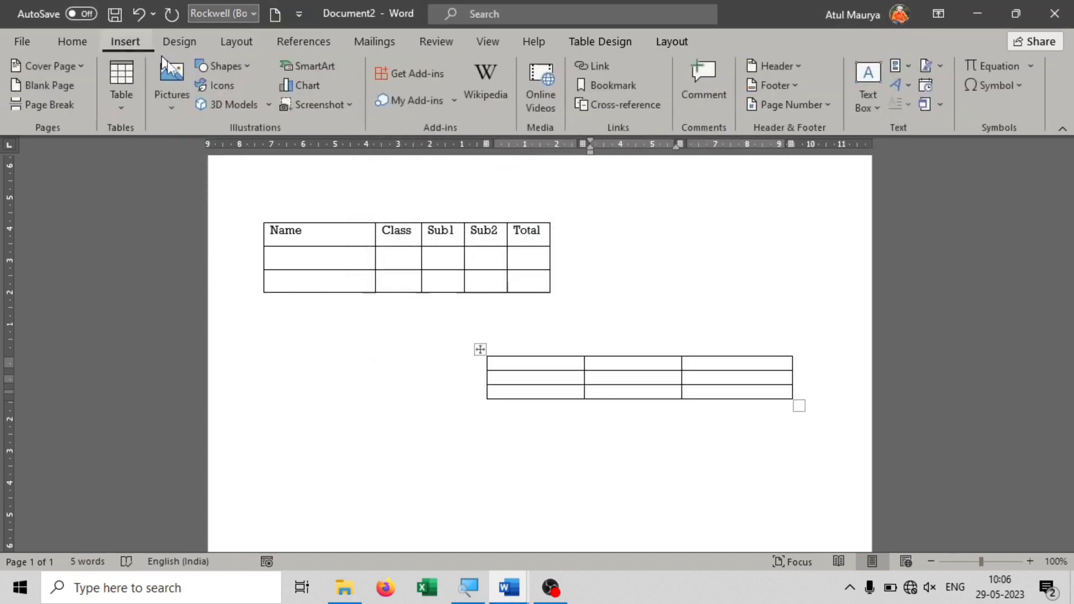
left_click(121, 90)
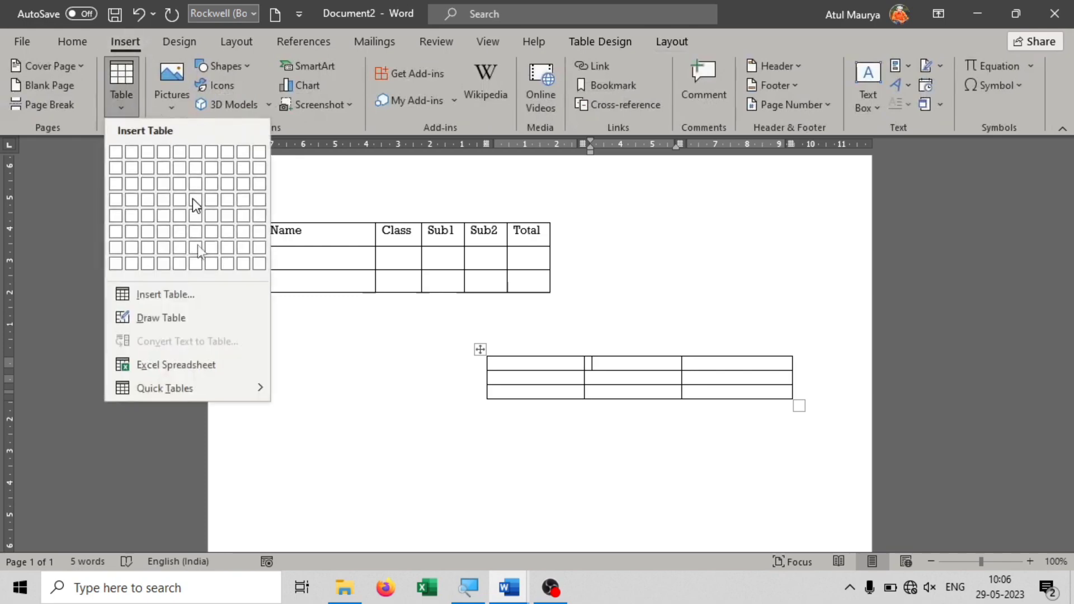
left_click(184, 324)
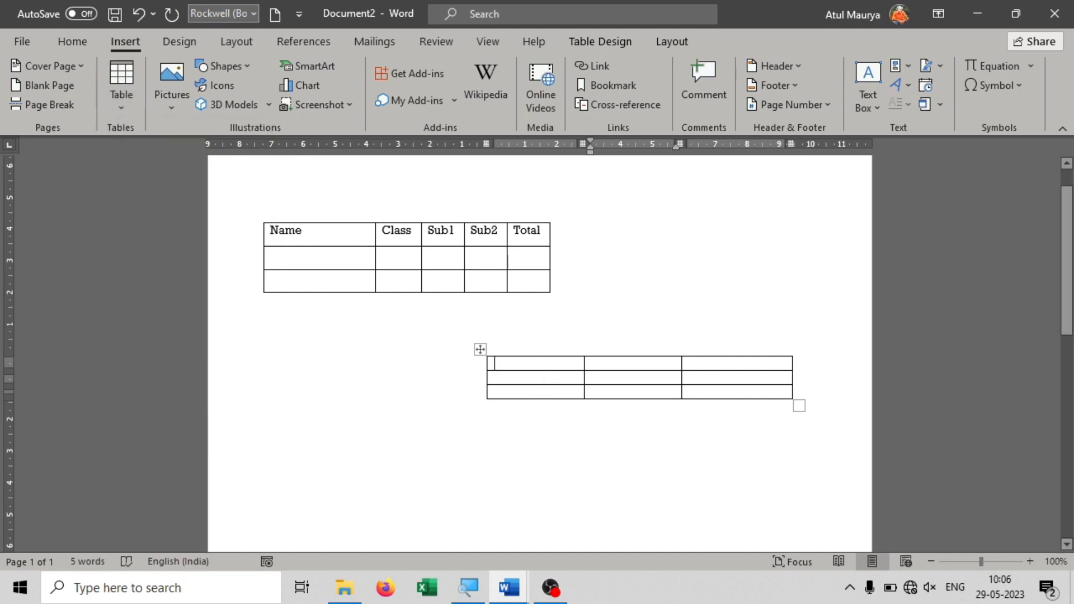
- Erase the lower table's top border, the lines between its last two rows and the divider beside the merged first-column cell
left_click(674, 39)
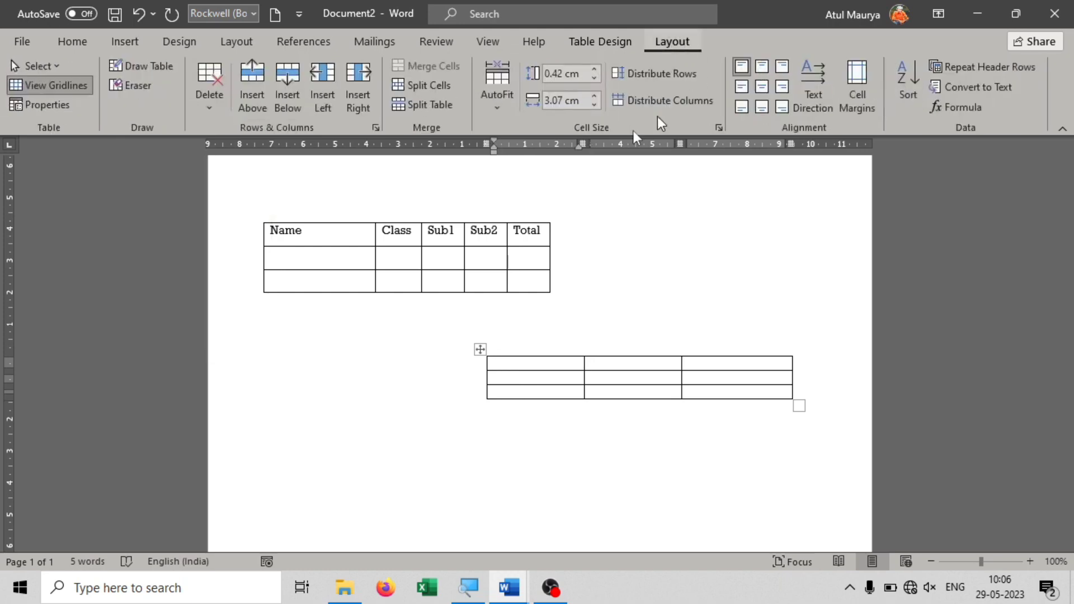
left_click(126, 87)
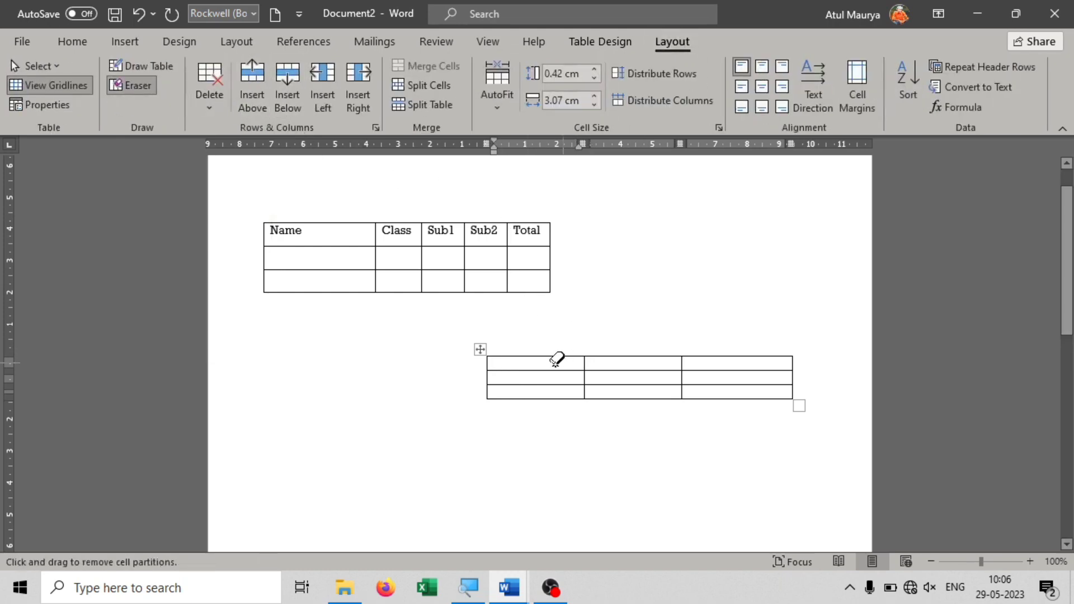
left_click_drag(528, 352, 775, 349)
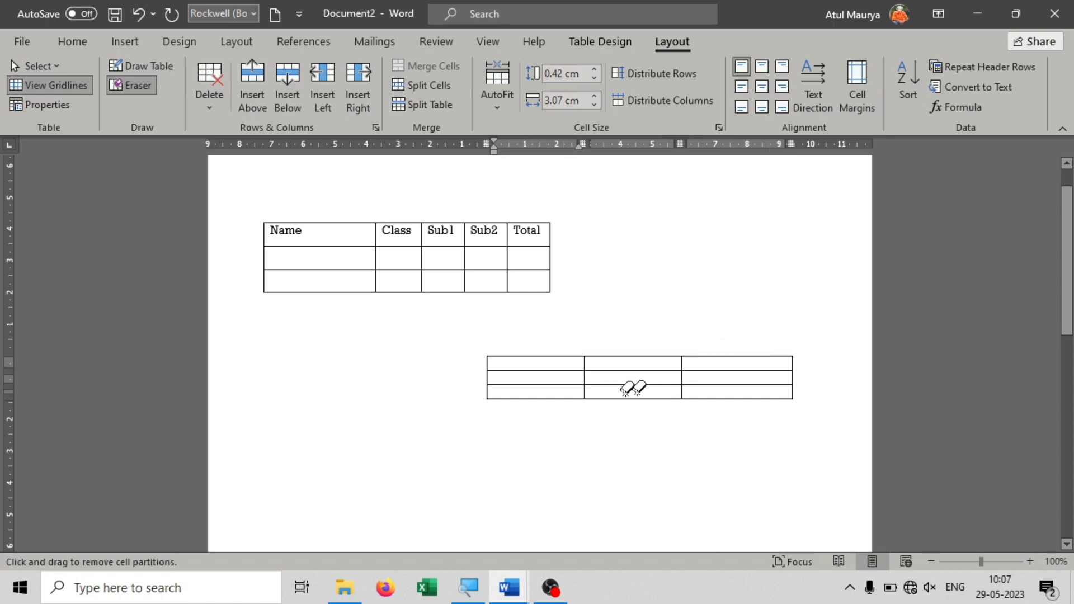
left_click(505, 384)
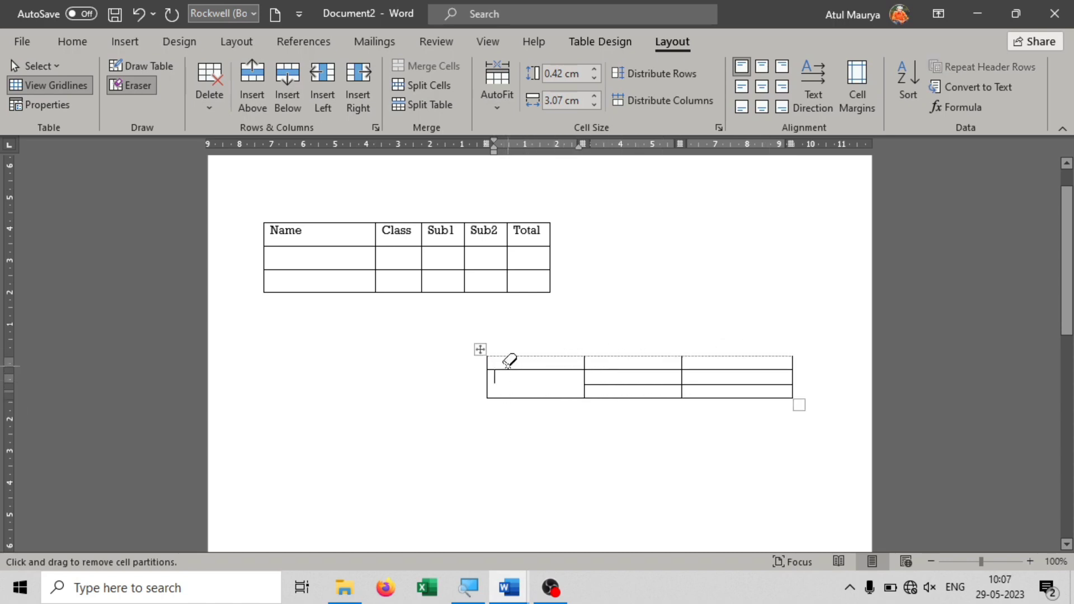
left_click(584, 374)
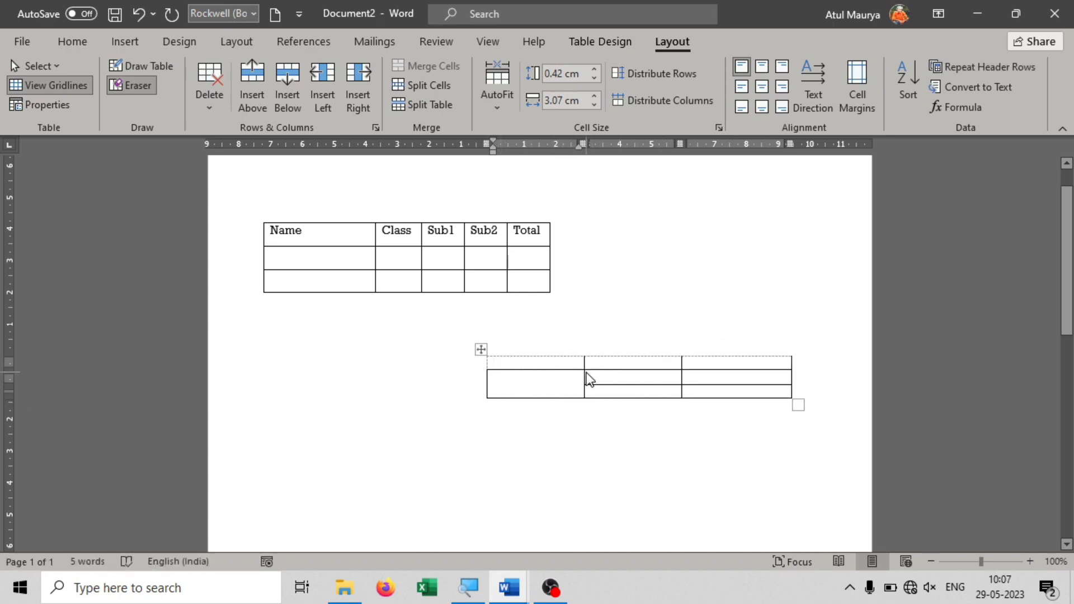
left_click_drag(604, 384, 783, 384)
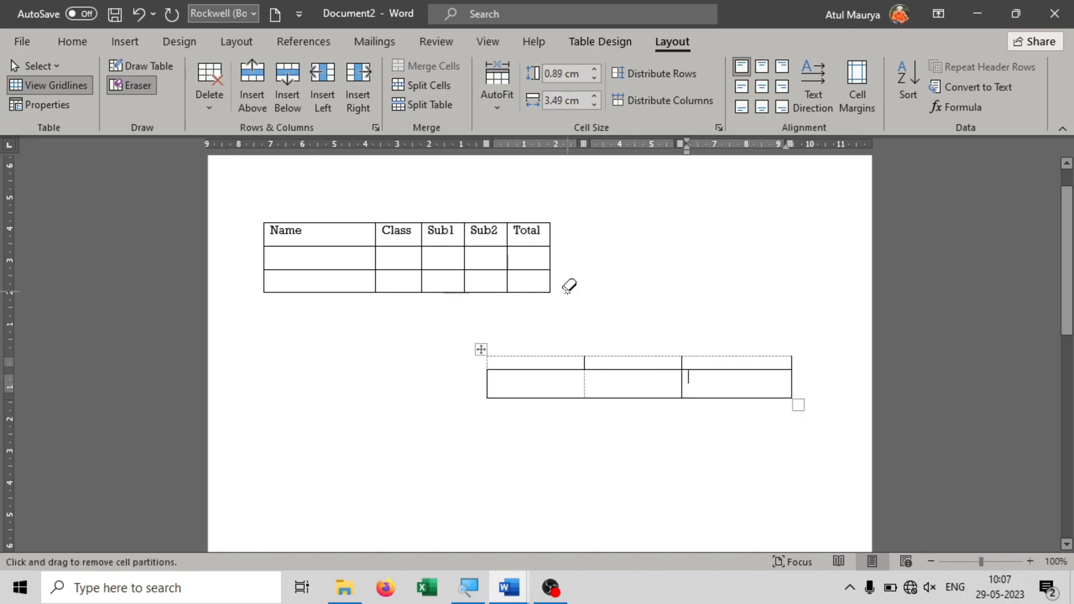
- Undo all the erasures made in the lower table
key("ctrl+z")
key("ctrl+z")
key("ctrl+z")
key("ctrl+z")
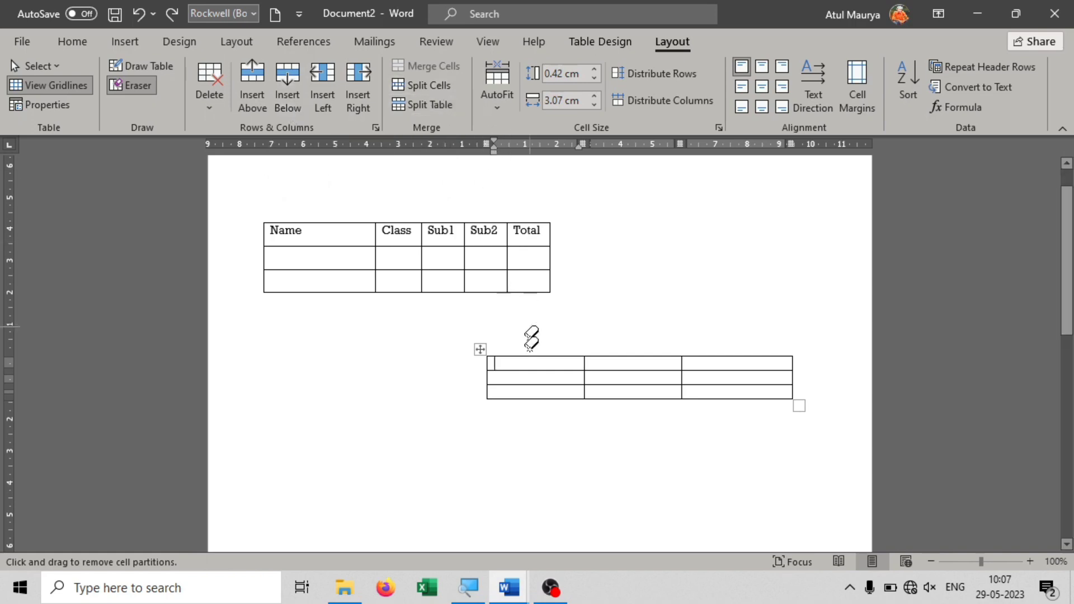
- Split the first cell of the lower table into 2 columns and 1 row
left_click(430, 85)
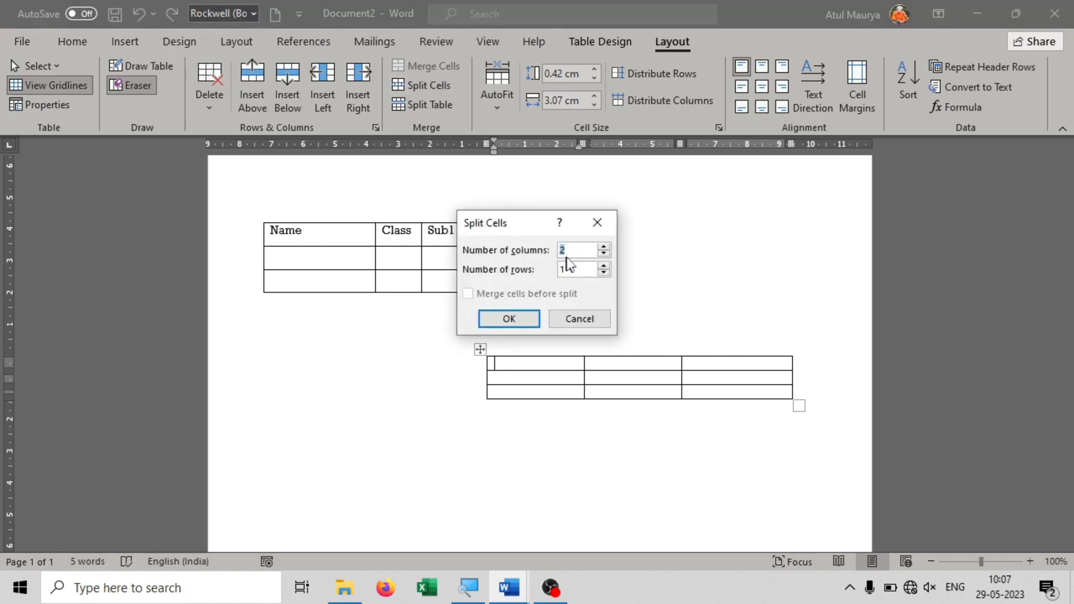
left_click(514, 318)
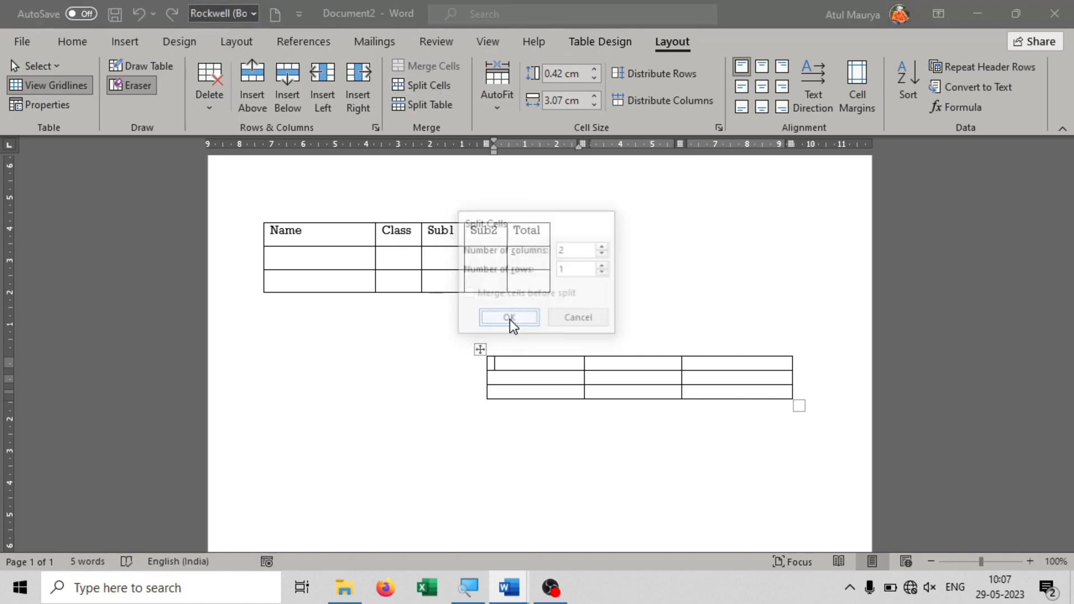
left_click(521, 367)
left_click(496, 378)
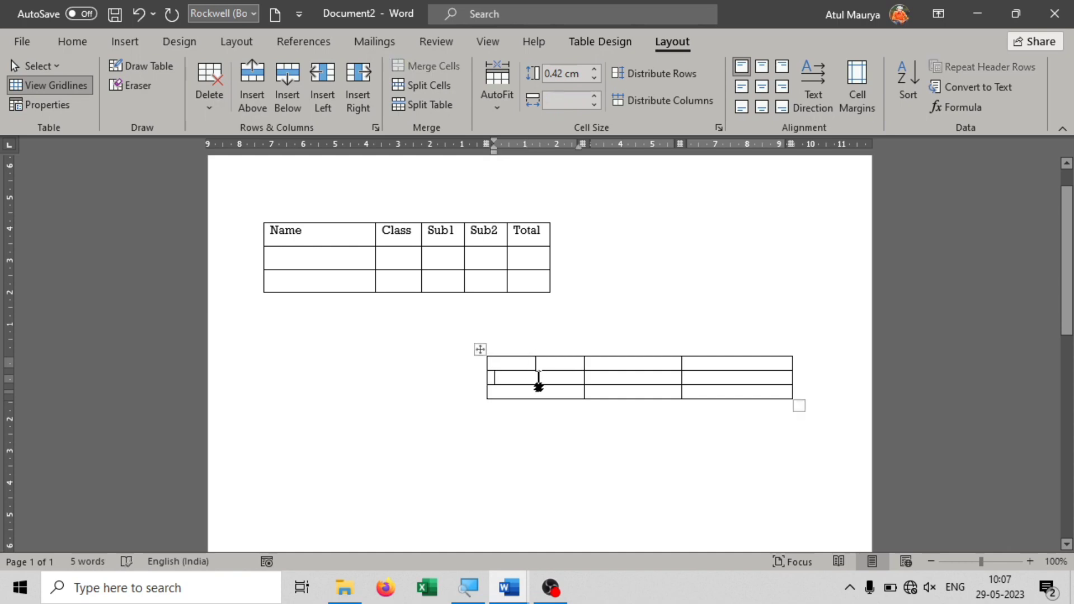
- Split the Sub1 header cell of the upper table into 2 columns and 1 row
double_click(440, 231)
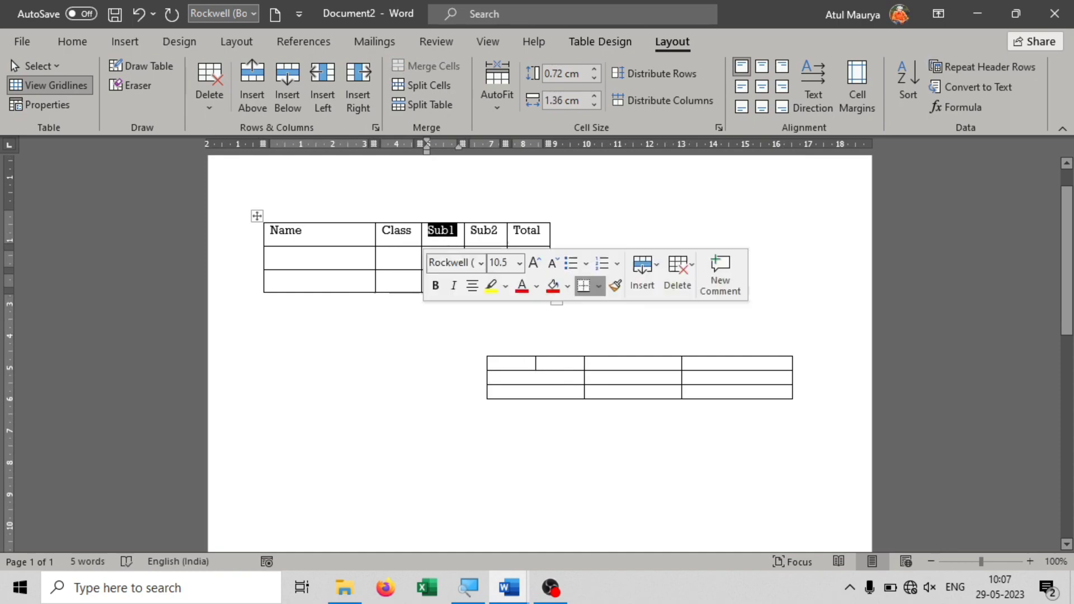
left_click(440, 231)
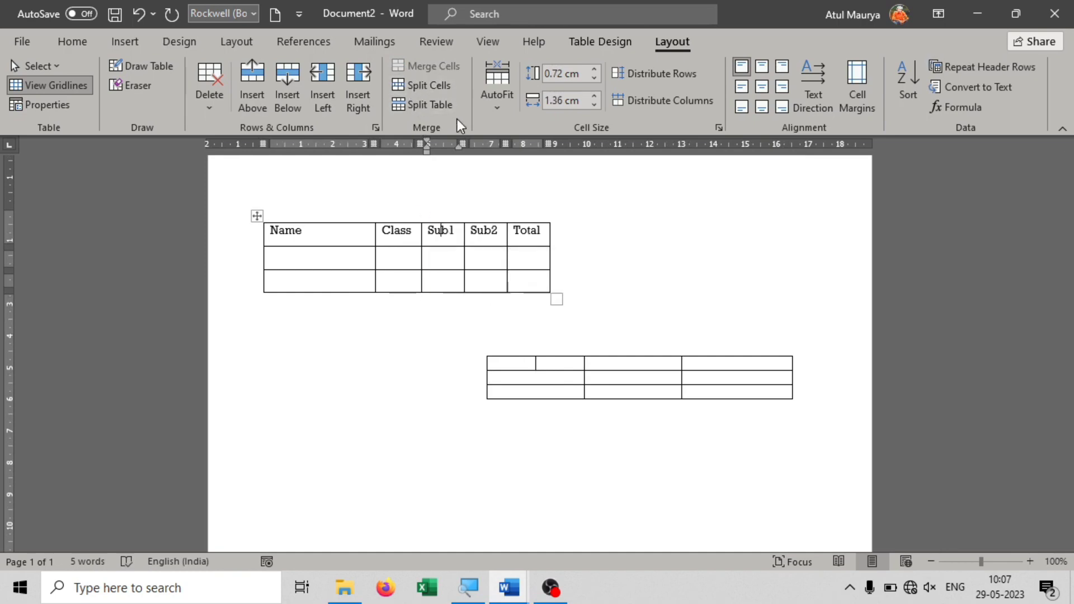
left_click(429, 88)
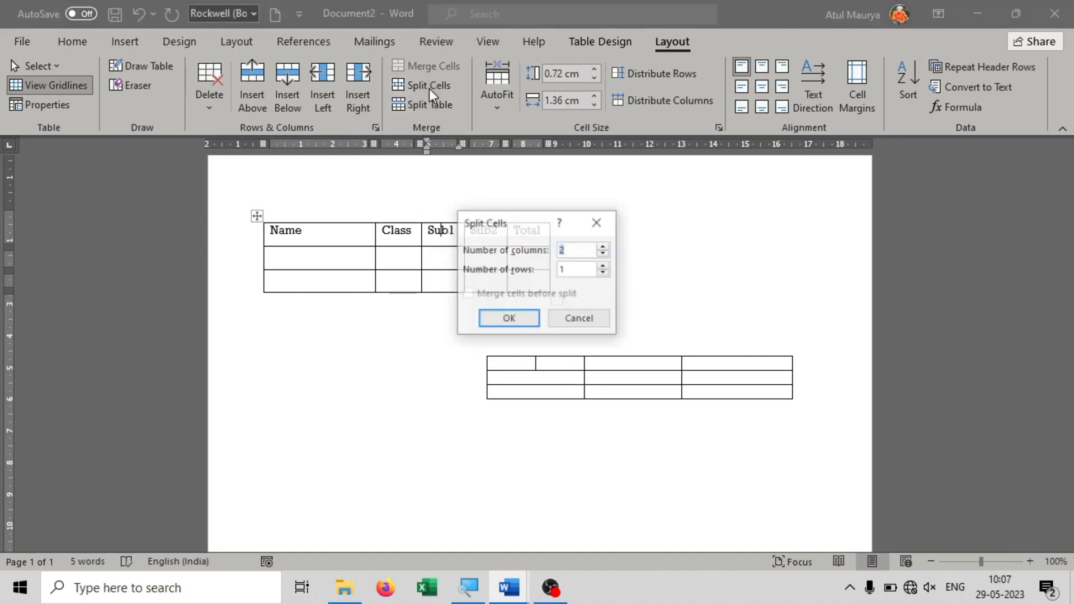
left_click(510, 318)
left_click(446, 233)
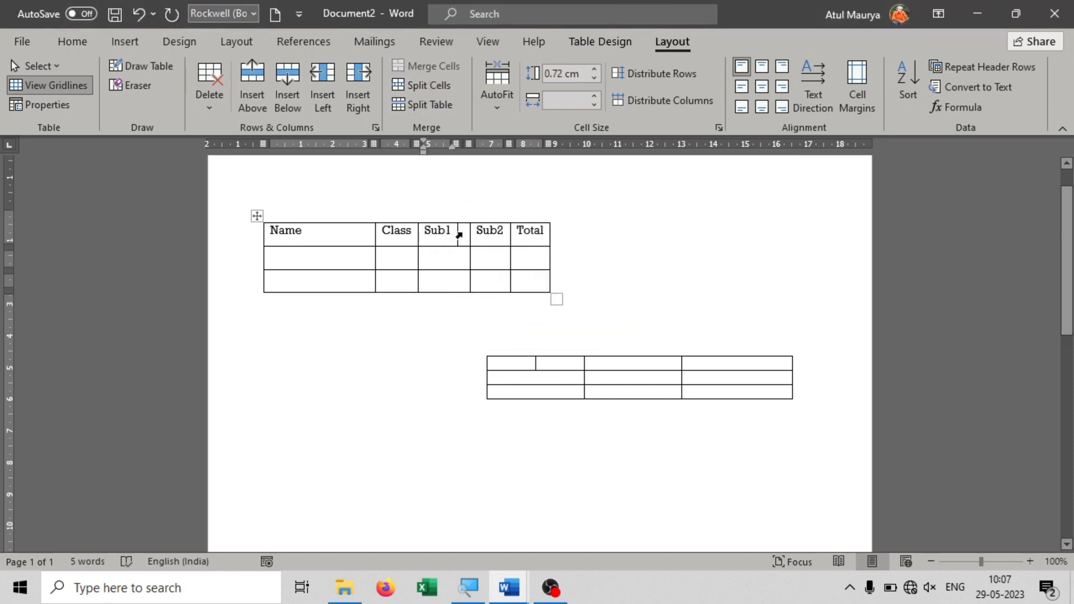
- Enter the heading Sub4 in the new empty cell beside Sub1
left_click(463, 234)
left_click(466, 233)
type("sub")
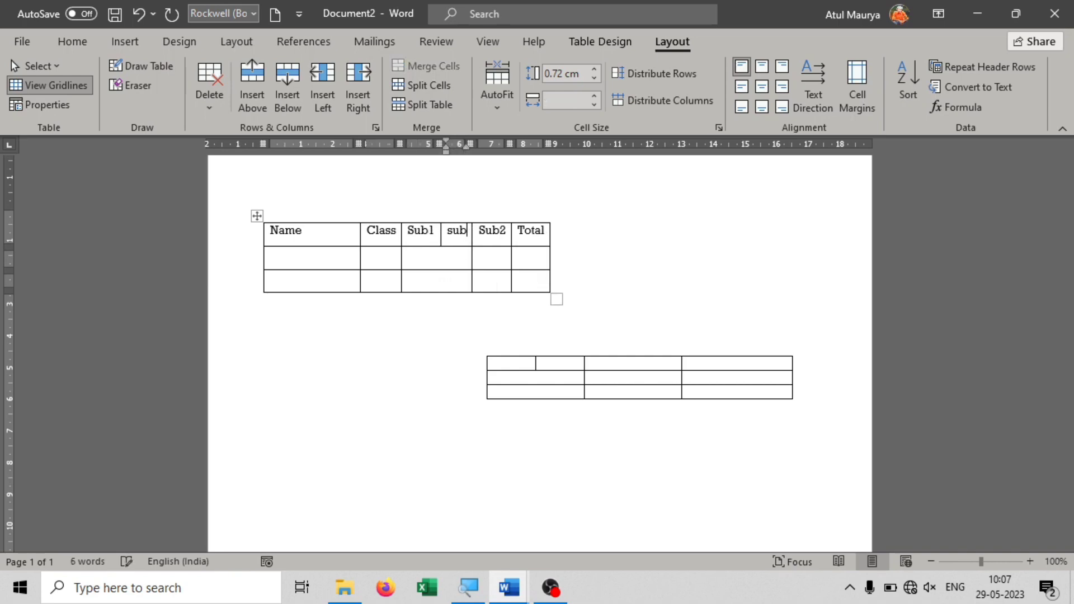
type("4")
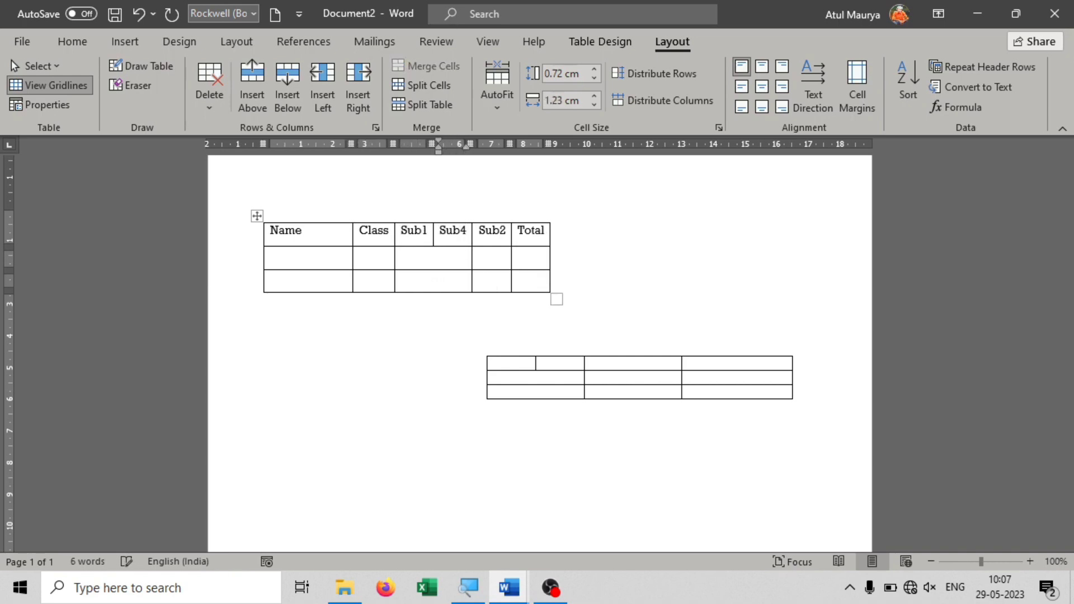
key("Return")
key("BackSpace")
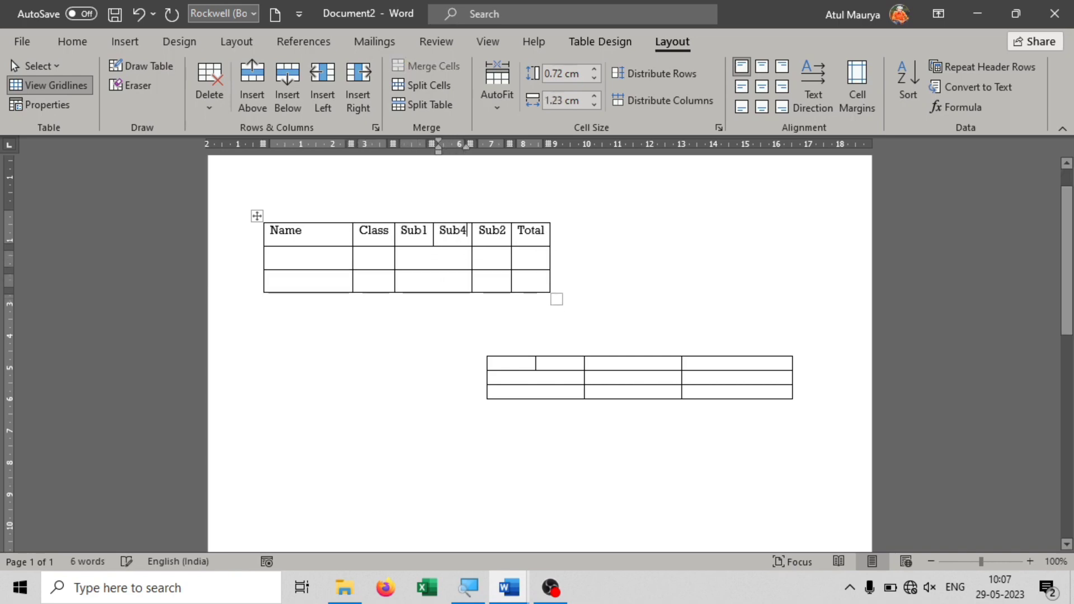
- Split the upper table below its header row, then apply Split Table again at the first row of the detached part
left_click(433, 260)
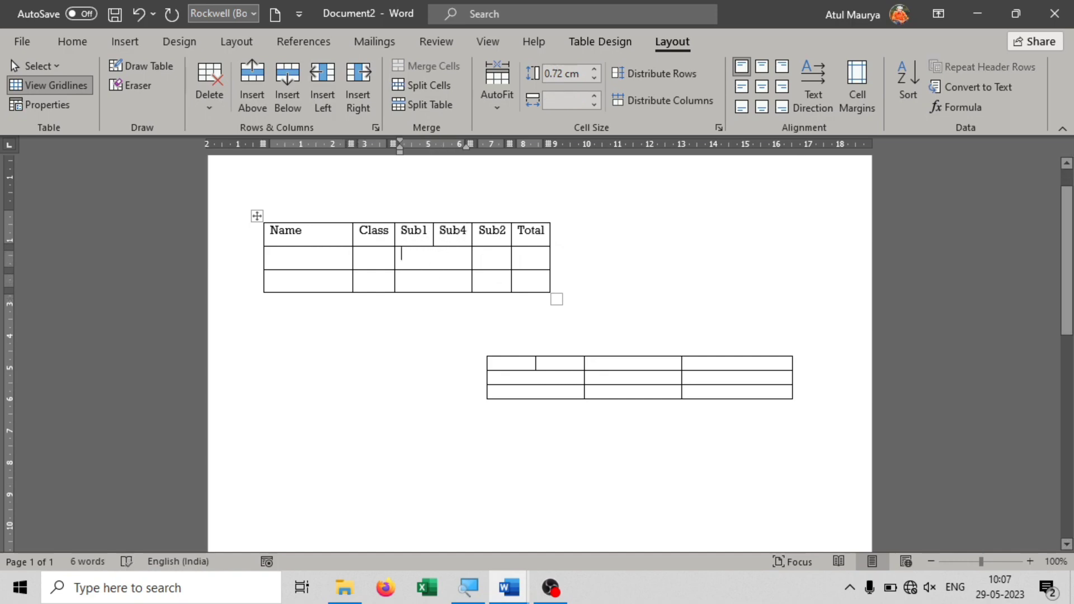
left_click(426, 101)
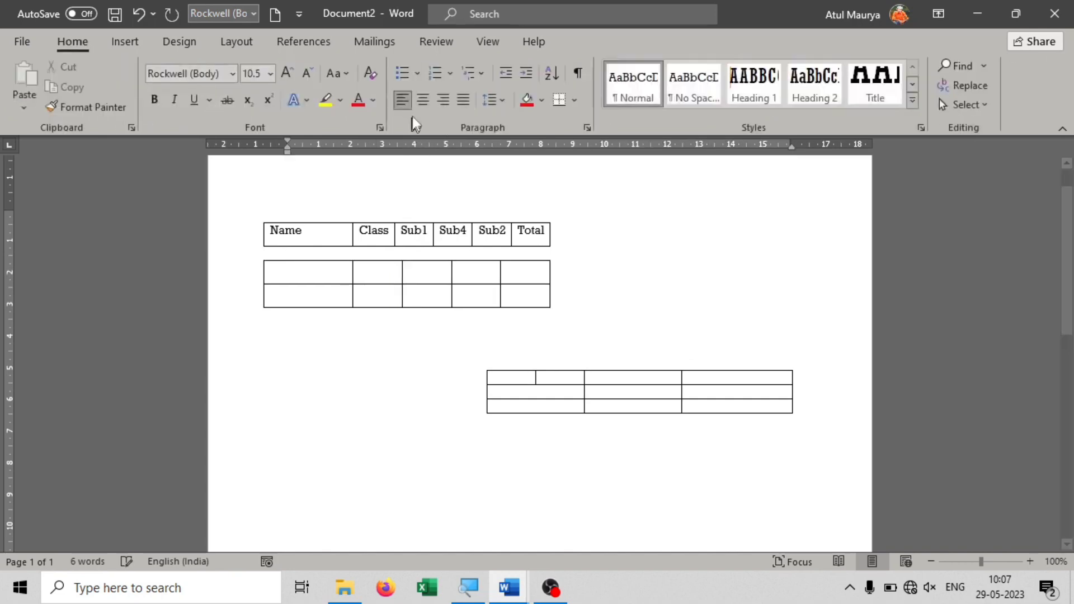
left_click(378, 272)
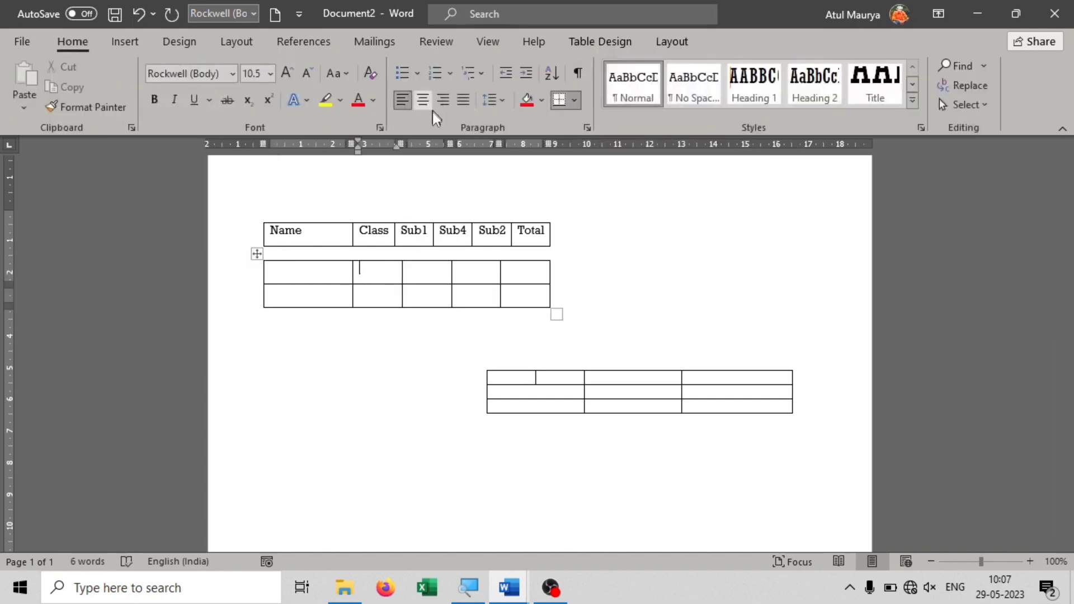
left_click(672, 46)
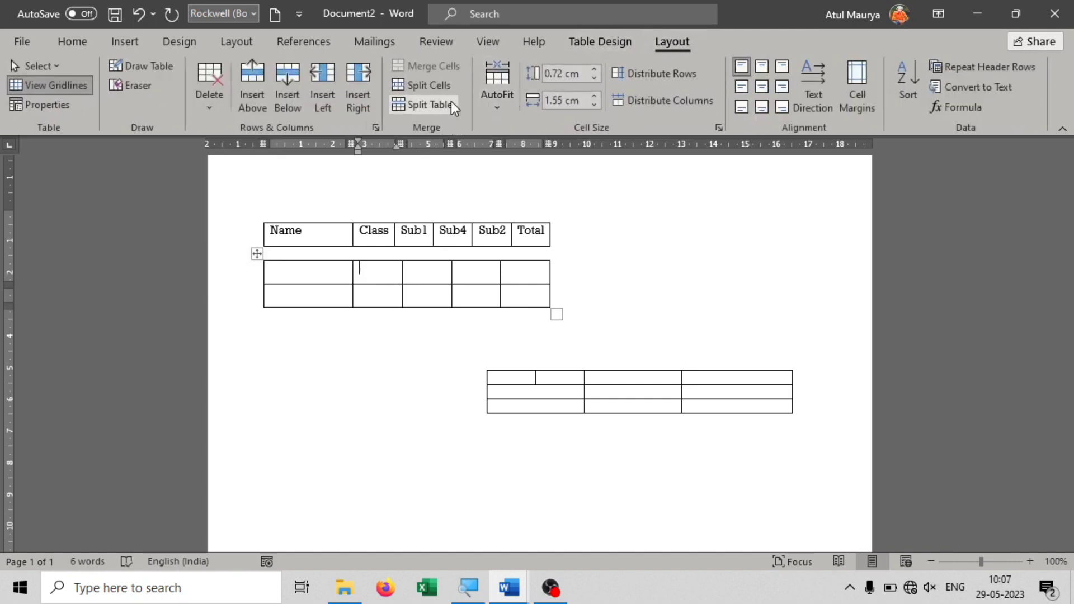
left_click(428, 106)
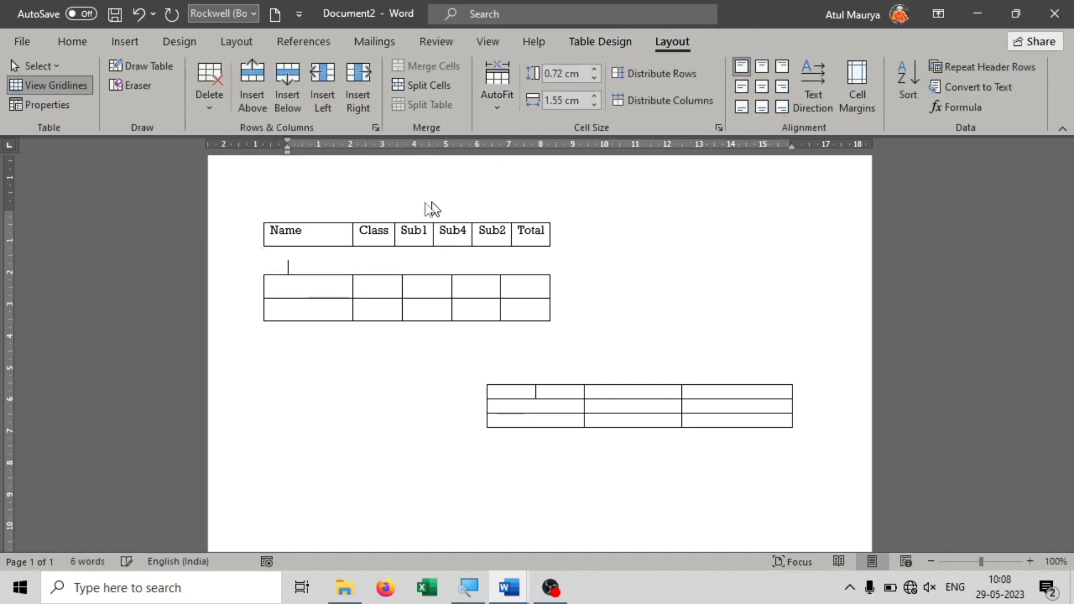
- Apply Fixed Column Width to the detached two-row table below the header row
left_click(403, 314)
left_click(403, 270)
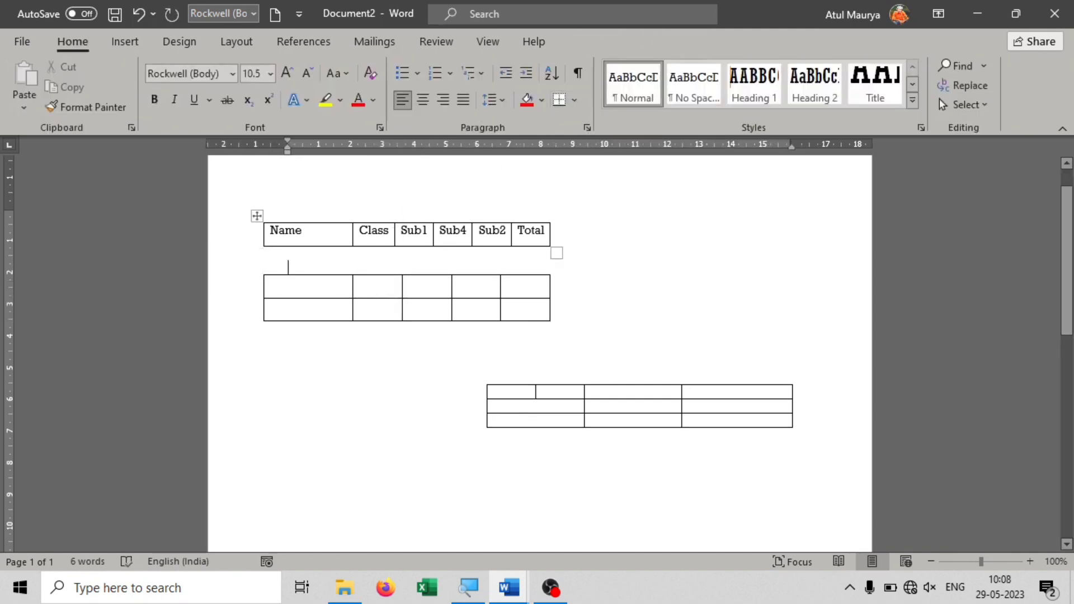
left_click(409, 282)
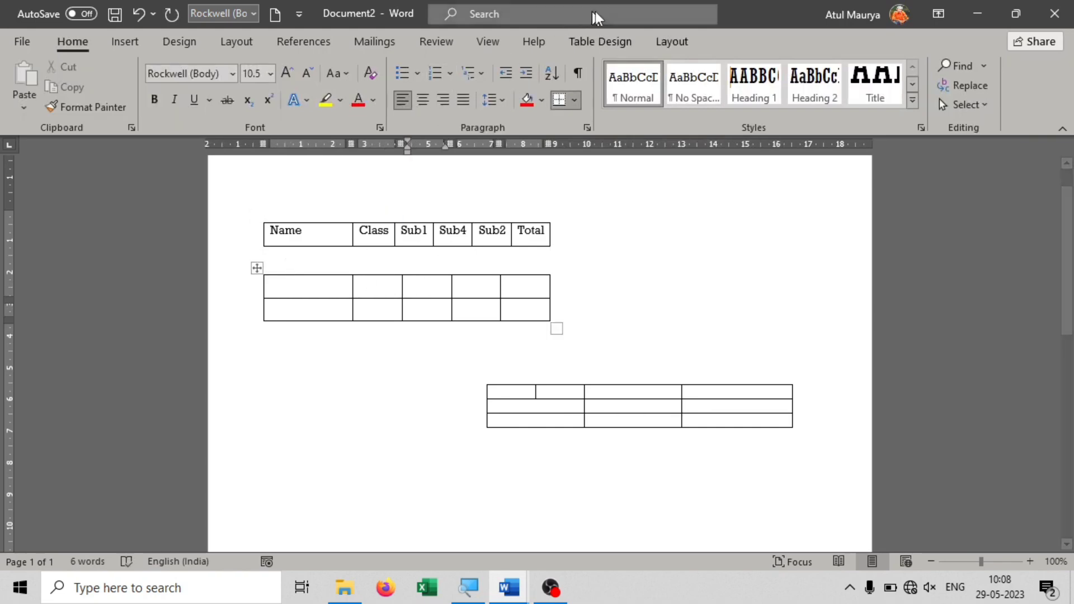
left_click(672, 41)
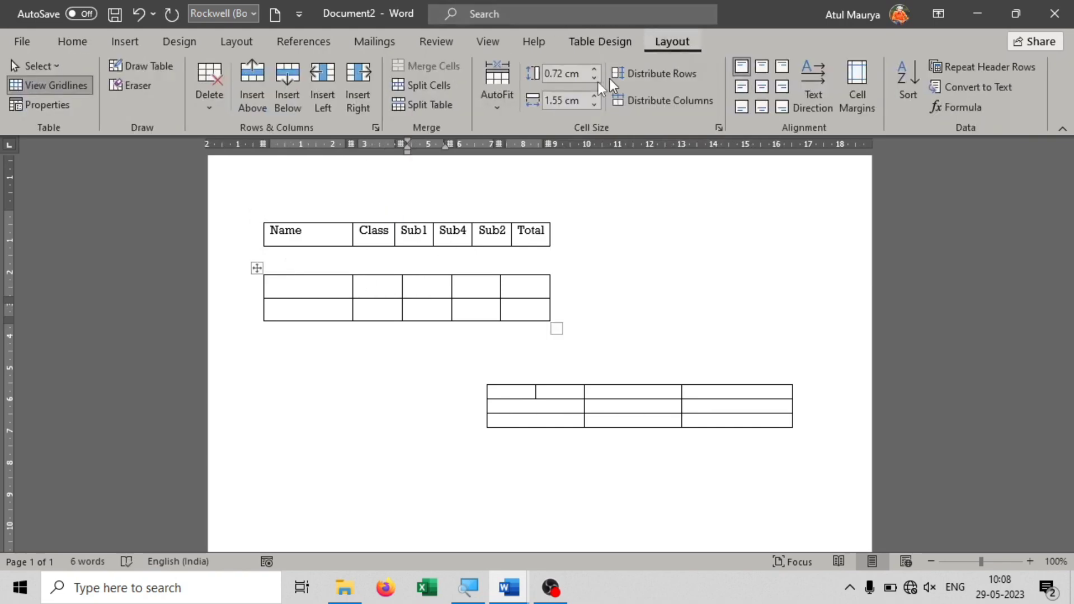
left_click(492, 106)
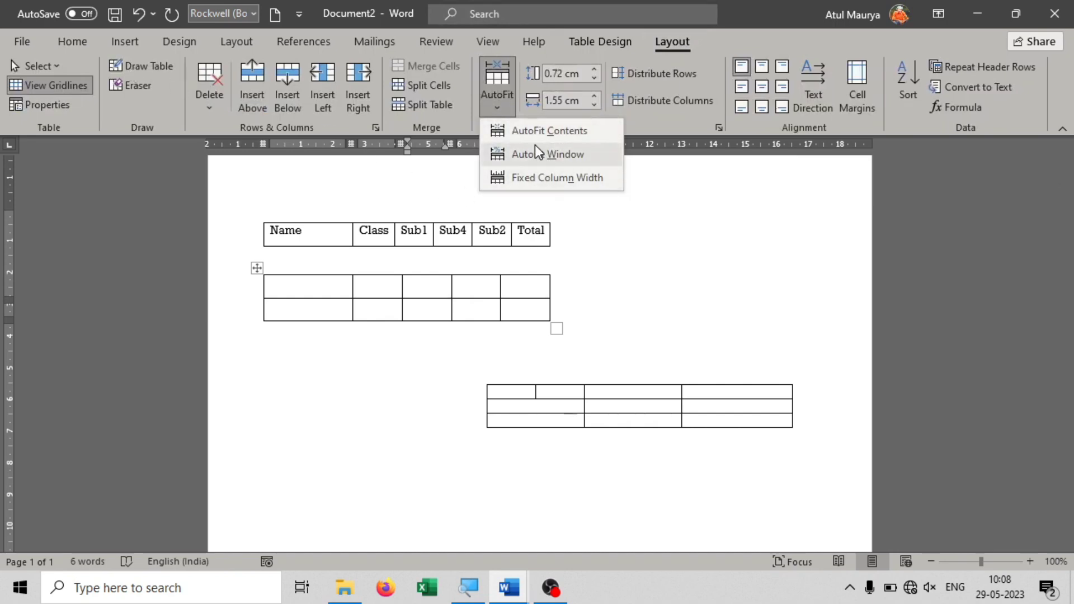
left_click(555, 177)
- Set the row height to 0.7 cm and the column width to 1.8 cm for the middle table's third column, first row
left_click(595, 69)
left_click(596, 69)
left_click(596, 69)
left_click(595, 68)
left_click(595, 79)
double_click(595, 78)
left_click(595, 79)
left_click(597, 96)
left_click(596, 96)
left_click(596, 96)
left_click(596, 95)
left_click(596, 105)
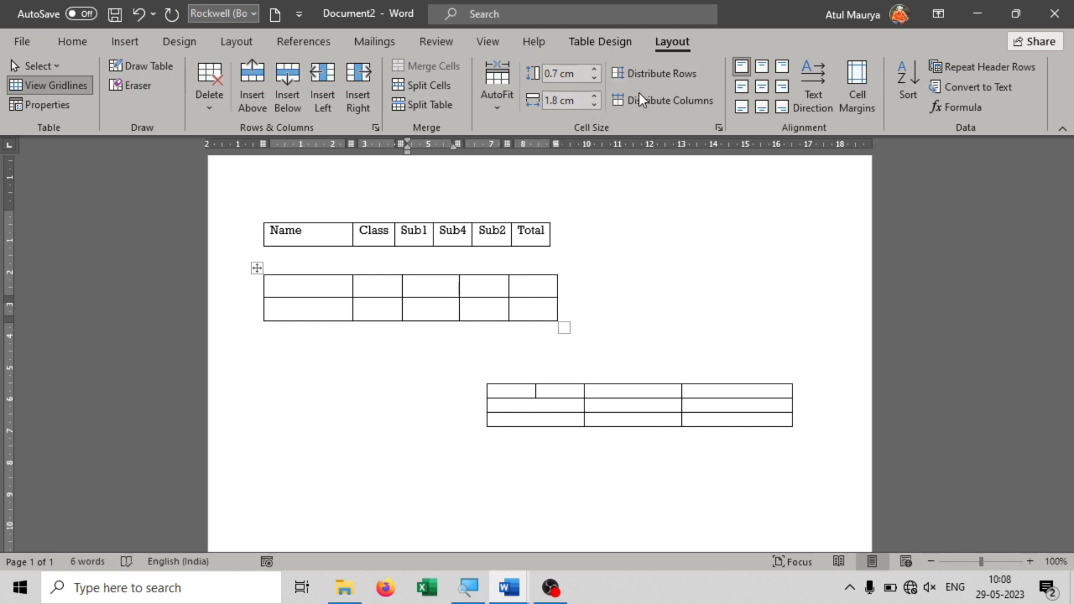
- Distribute the rows and columns of the middle table evenly
left_click(667, 79)
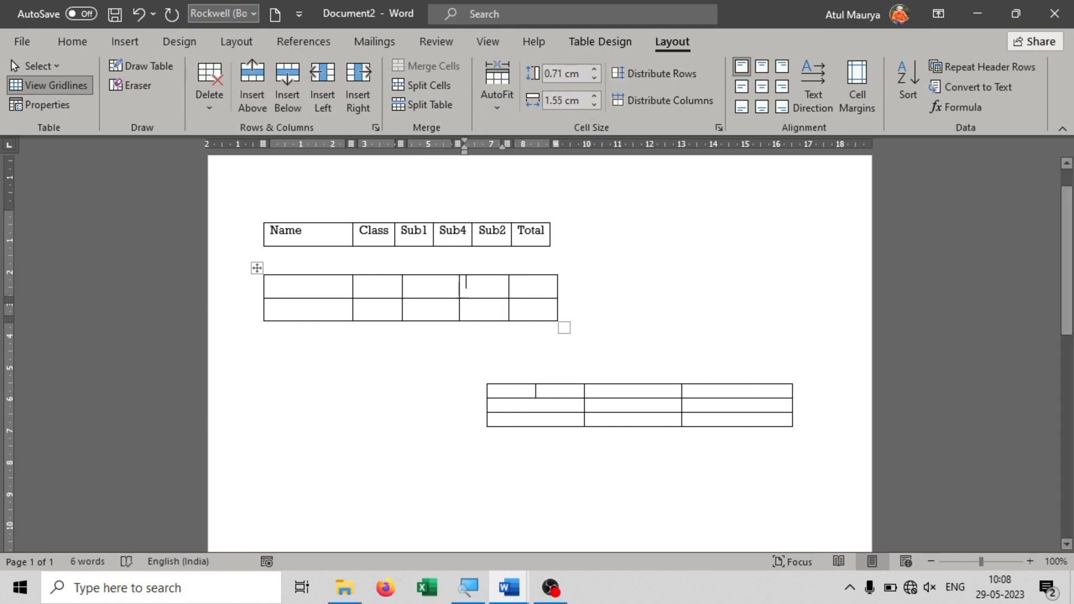
left_click(660, 100)
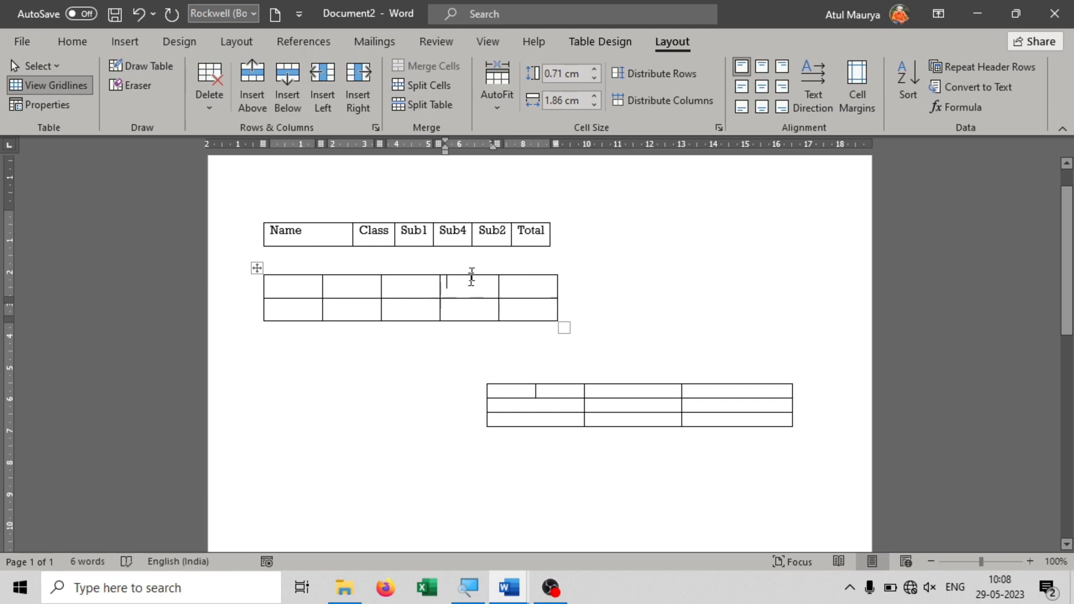
left_click(454, 233)
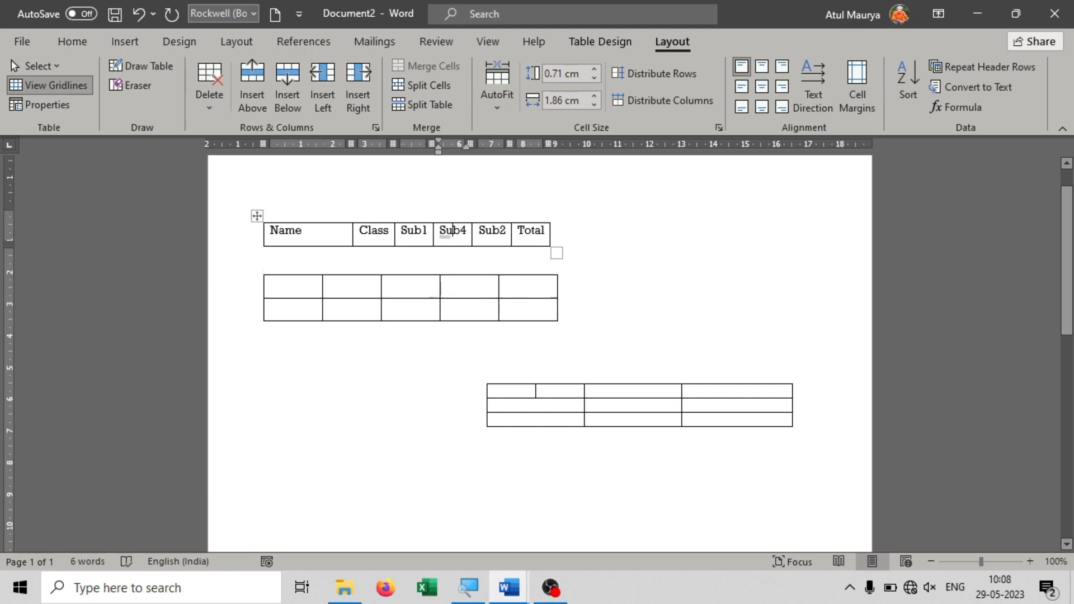
- Try to distribute the rows of the one-row header table evenly, from a single cell and with the whole row selected
left_click(646, 73)
left_click(544, 343)
left_click_drag(279, 231, 532, 232)
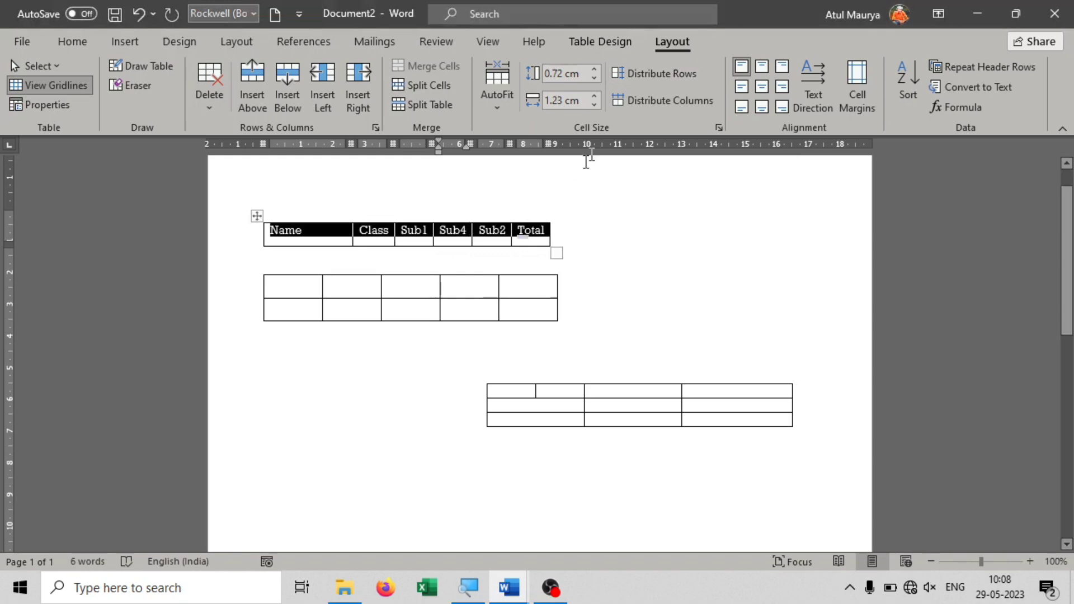
left_click(647, 75)
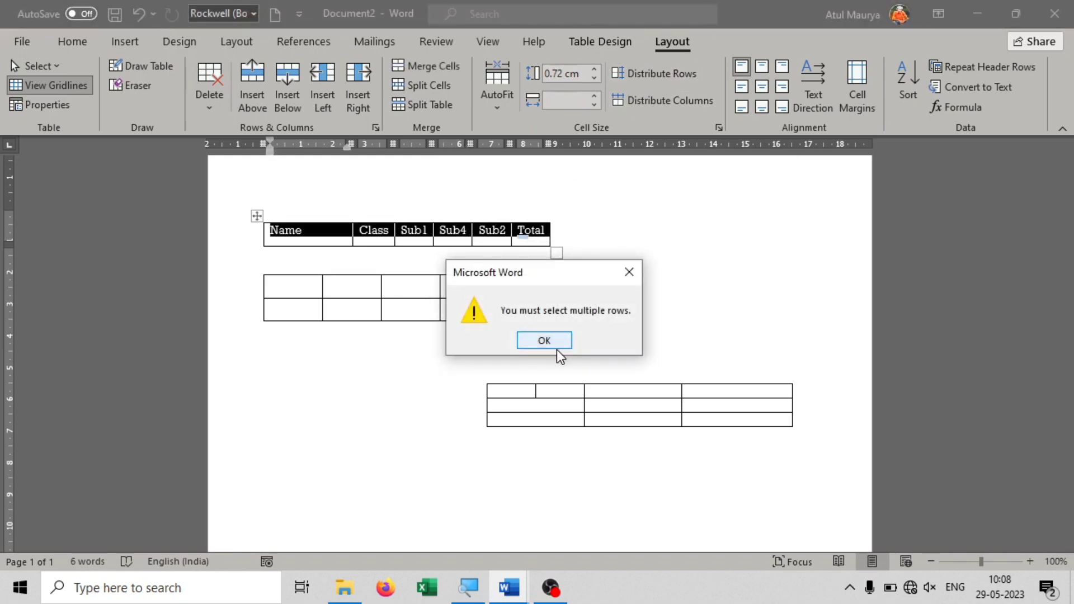
left_click(557, 349)
- Align a middle-table cell top center, and try several alignments on the Sub1 header cell, ending with bottom right
left_click(428, 286)
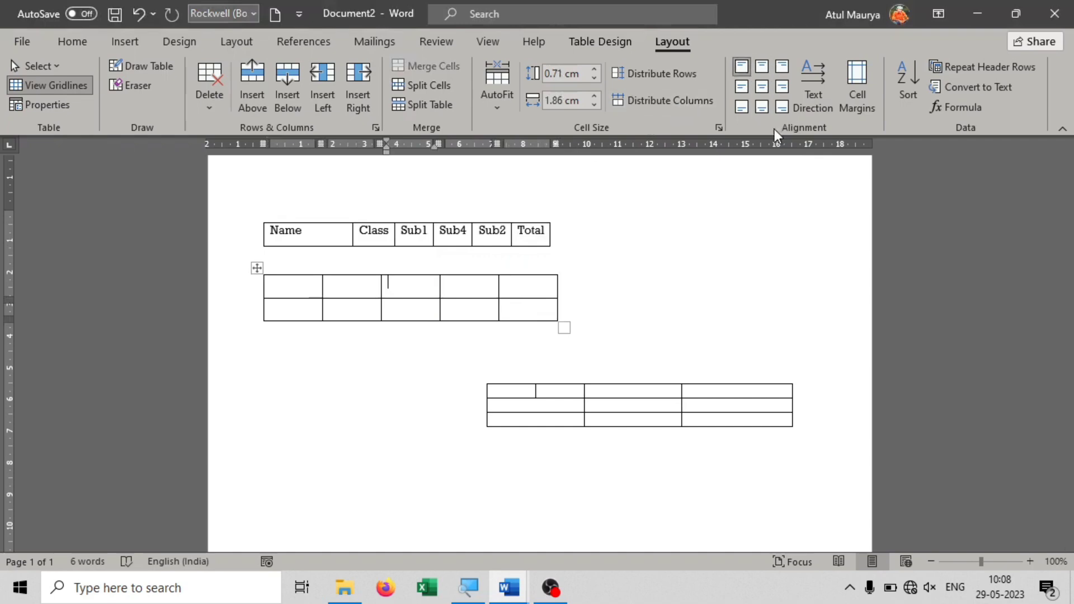
left_click(764, 67)
left_click(408, 233)
left_click(764, 68)
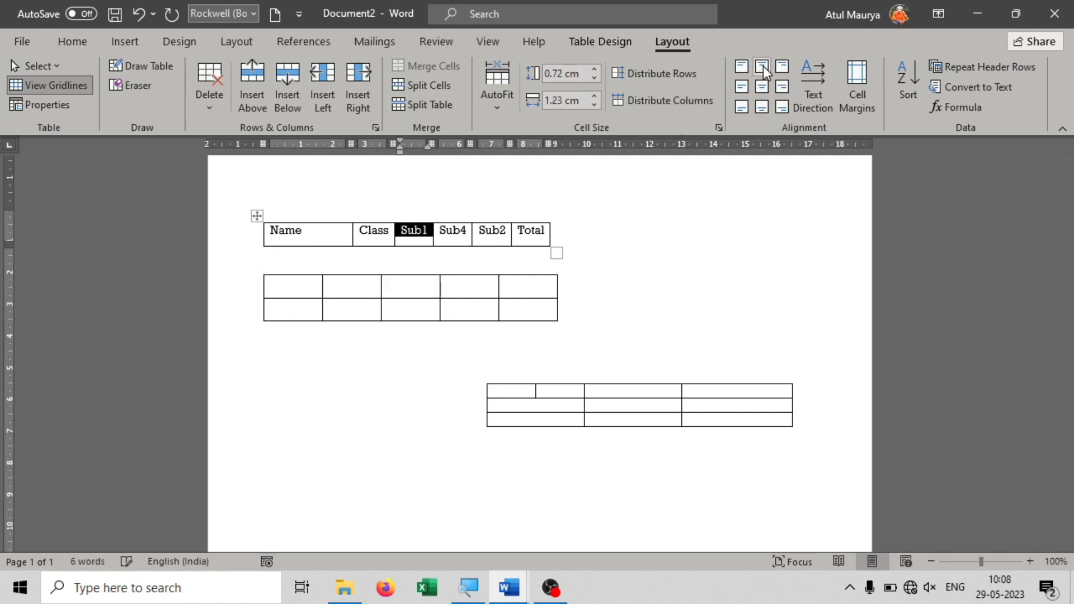
left_click(782, 86)
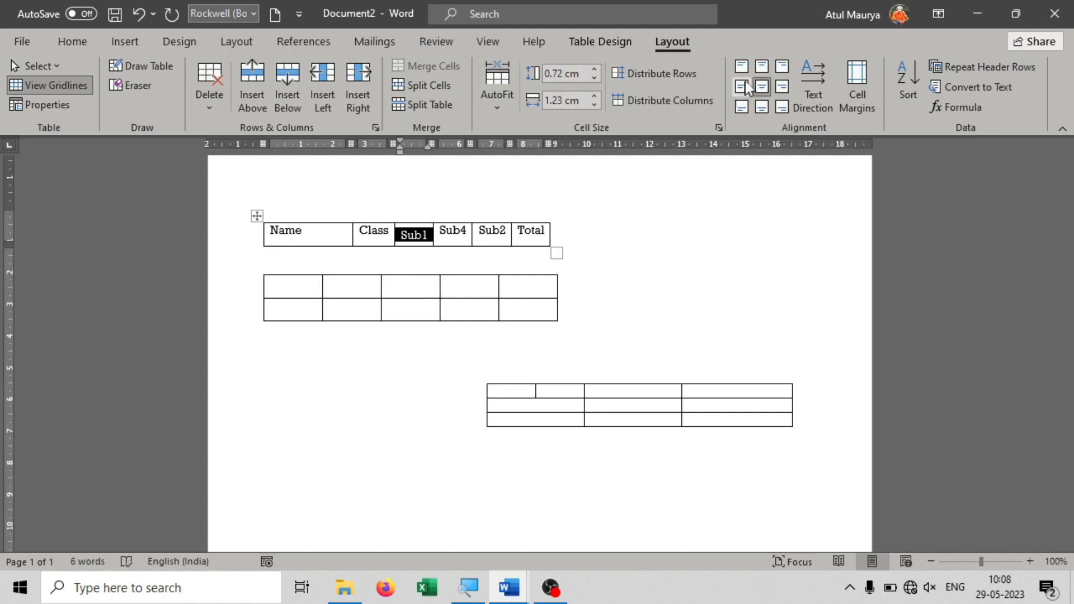
left_click(782, 106)
- Cycle the Sub1 cell's text direction through its orientations back to horizontal, and align the text top center
left_click(804, 85)
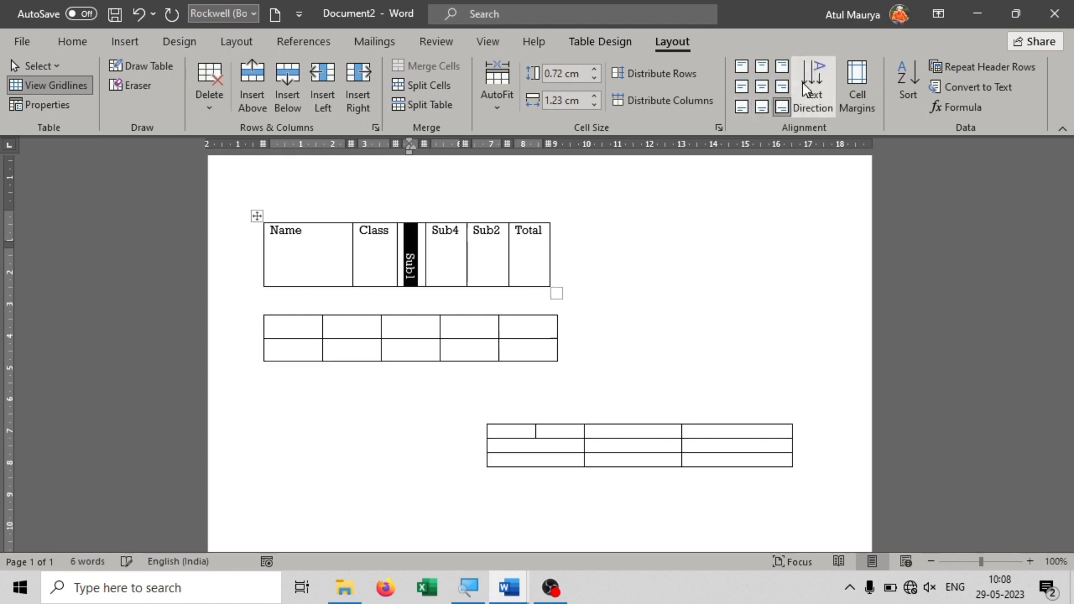
left_click(810, 79)
left_click(812, 78)
left_click(812, 82)
left_click(813, 82)
left_click(813, 82)
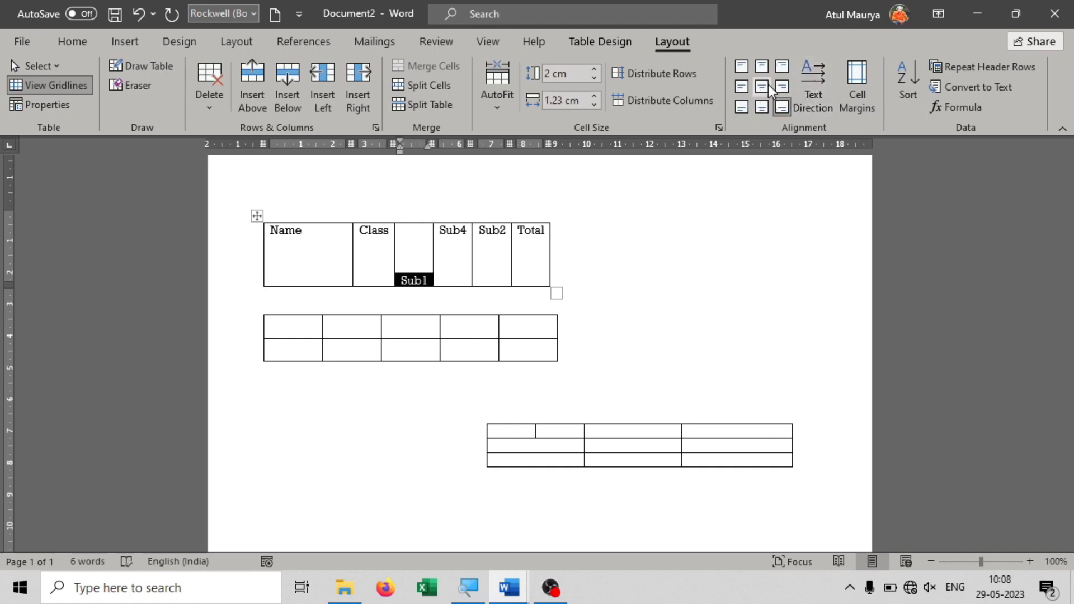
left_click(762, 66)
- Set the header table's default left cell margin to 0.35 cm
left_click(460, 252)
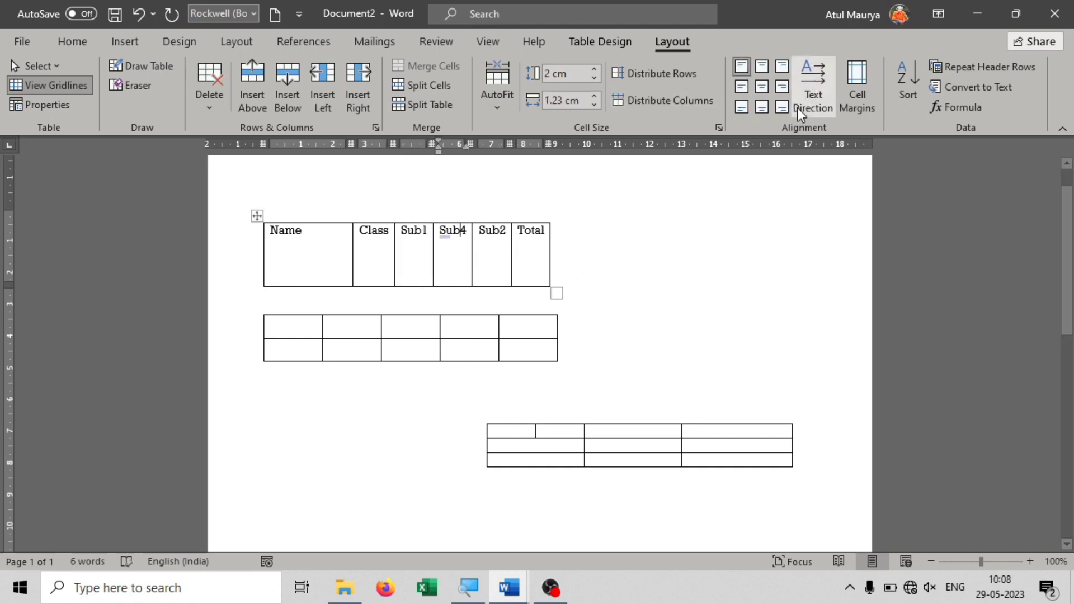
left_click(855, 106)
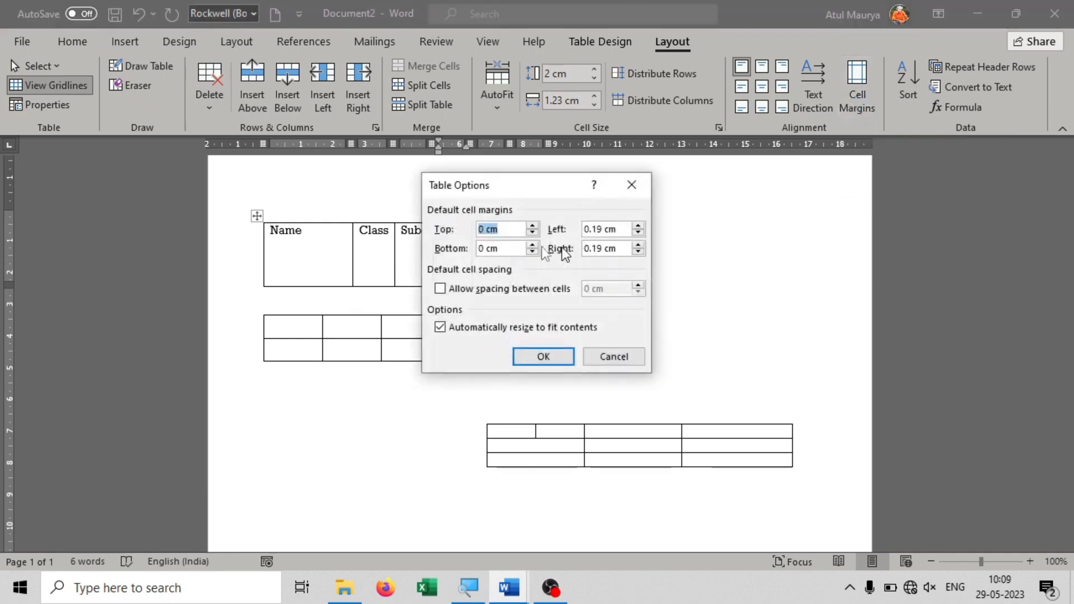
left_click(637, 226)
left_click(638, 226)
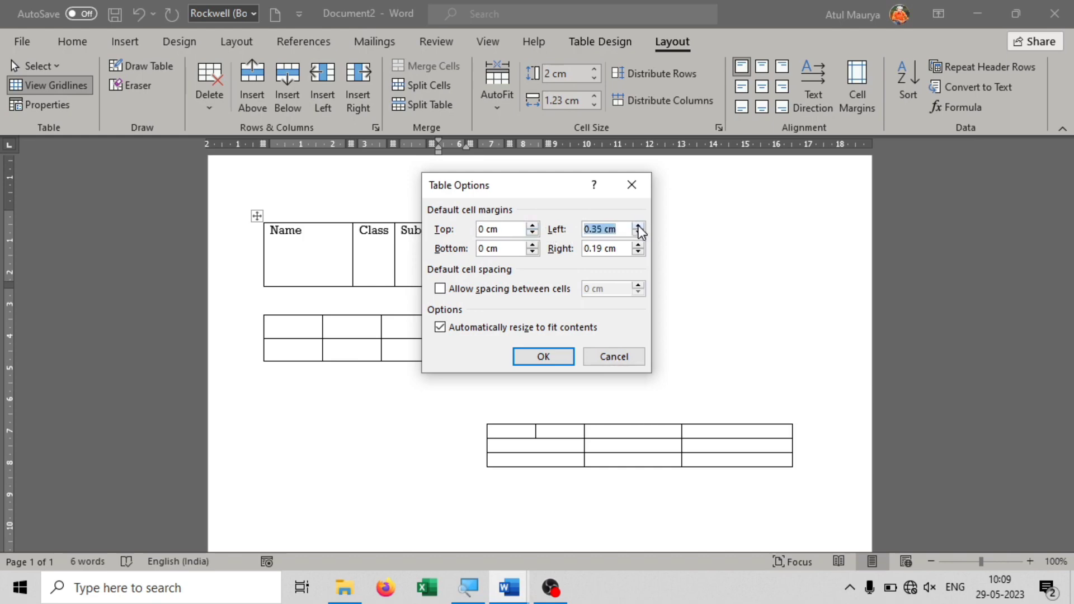
left_click(555, 354)
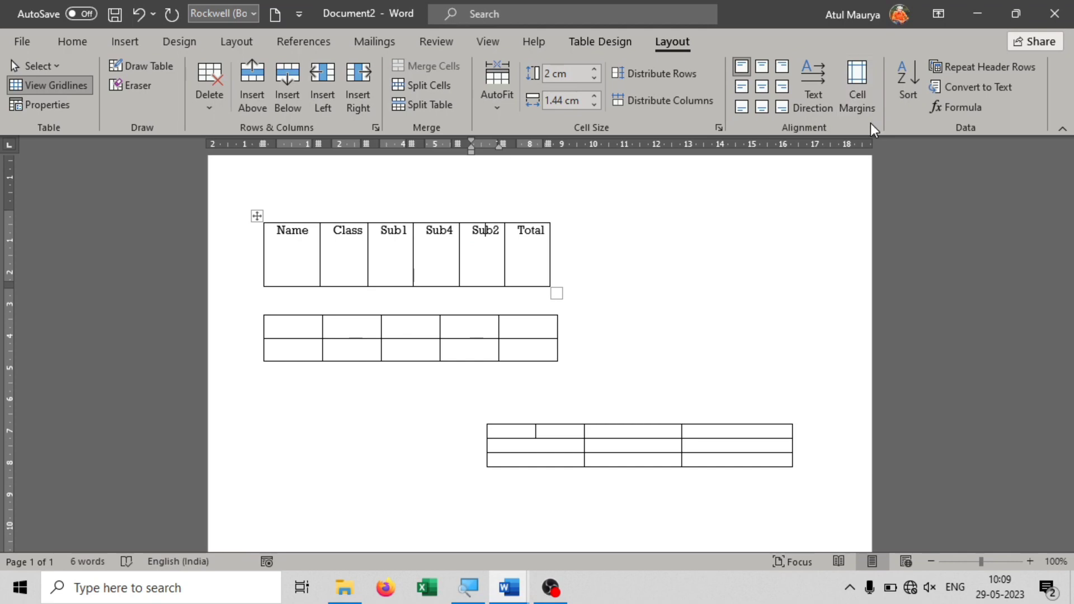
- Sort the header table by Column 1 as Text in ascending order
left_click(901, 86)
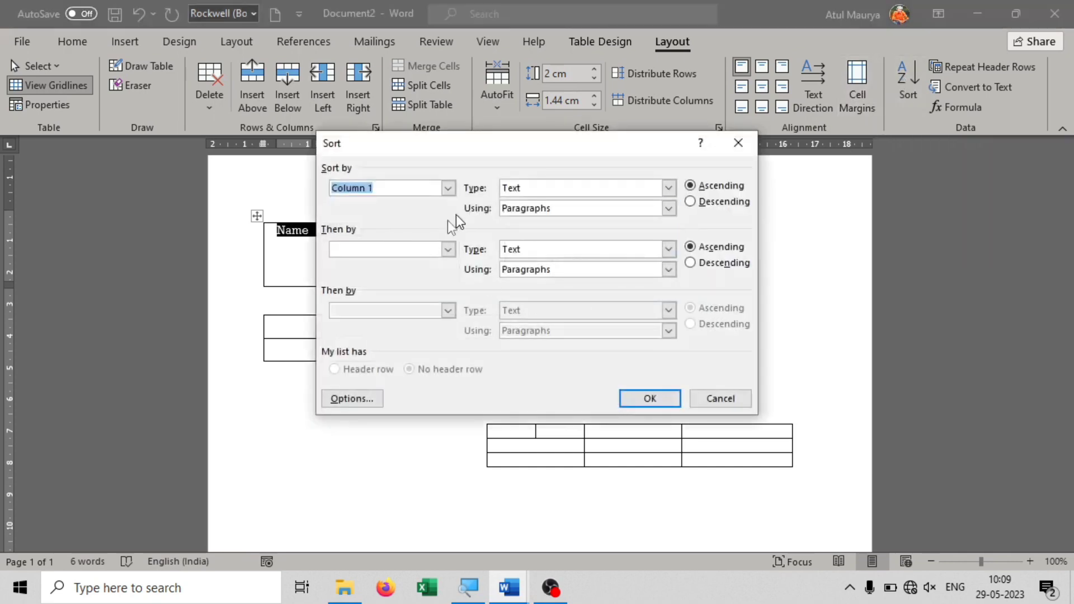
left_click(573, 187)
left_click(551, 214)
left_click(545, 190)
left_click(535, 203)
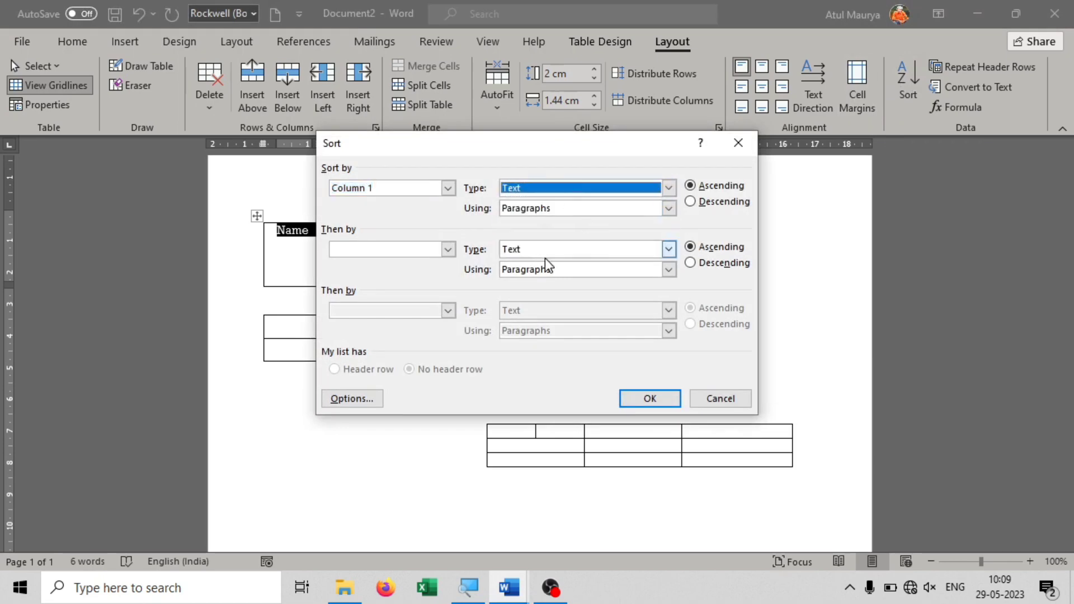
left_click(650, 398)
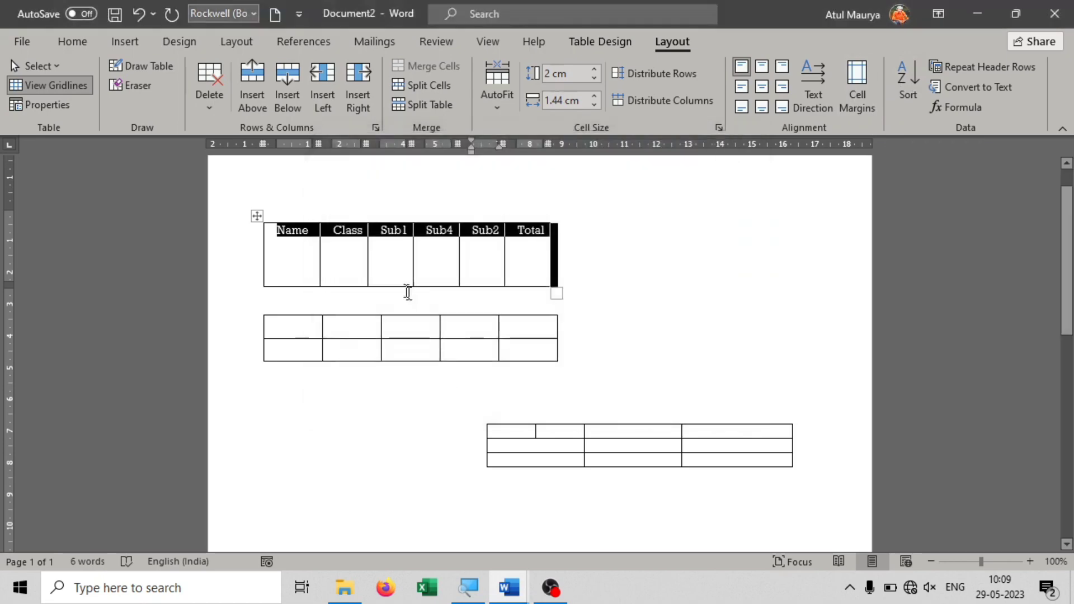
- Undo the recent alignment, text direction, margin, sizing and table-splitting changes until the upper table is a single three-row table
left_click(391, 255)
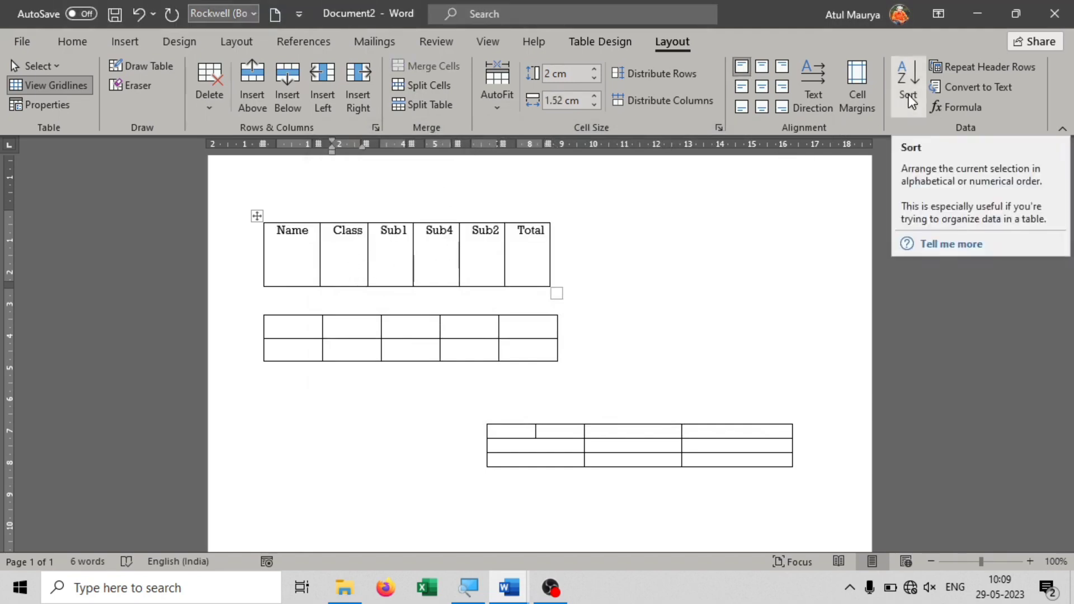
left_click(595, 37)
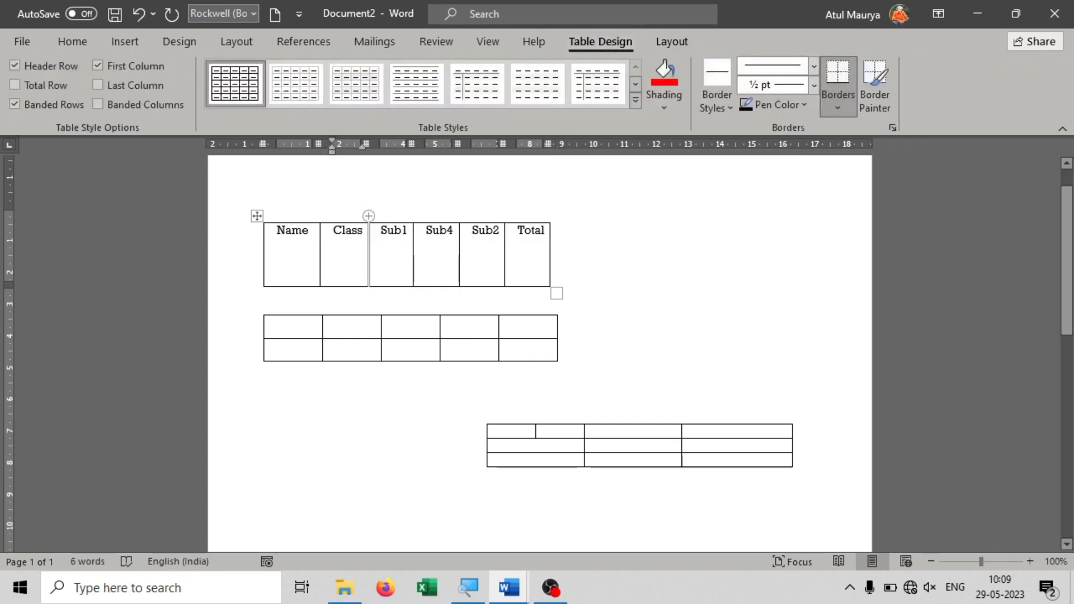
key("ctrl+z")
key("ctrl+z")
key("ctrl+z")
key("ctrl+z")
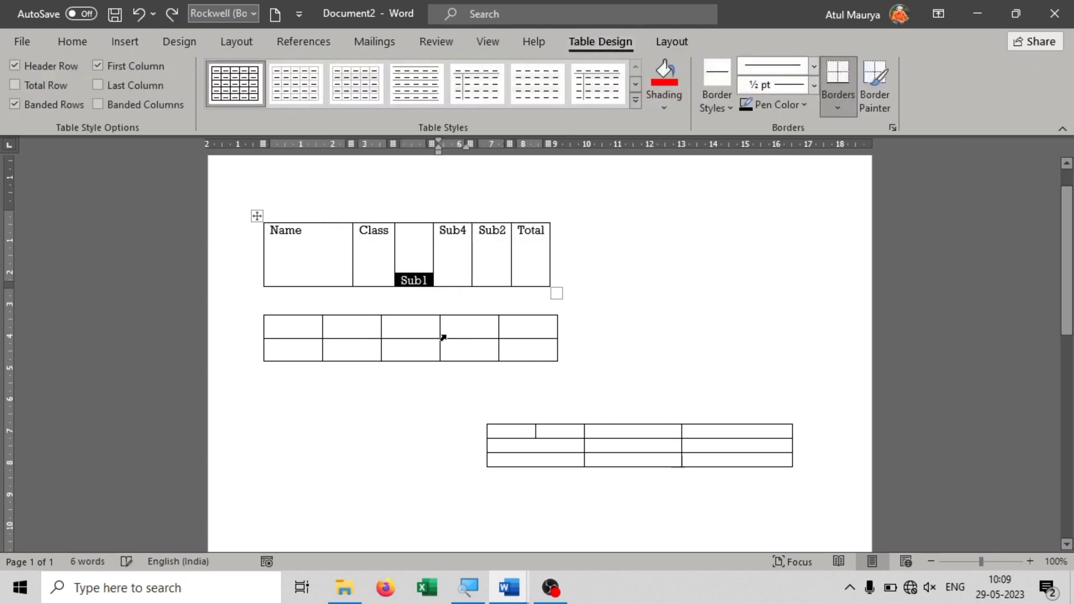
key("ctrl+z")
key("ctrl+z")
key("ctrl+z")
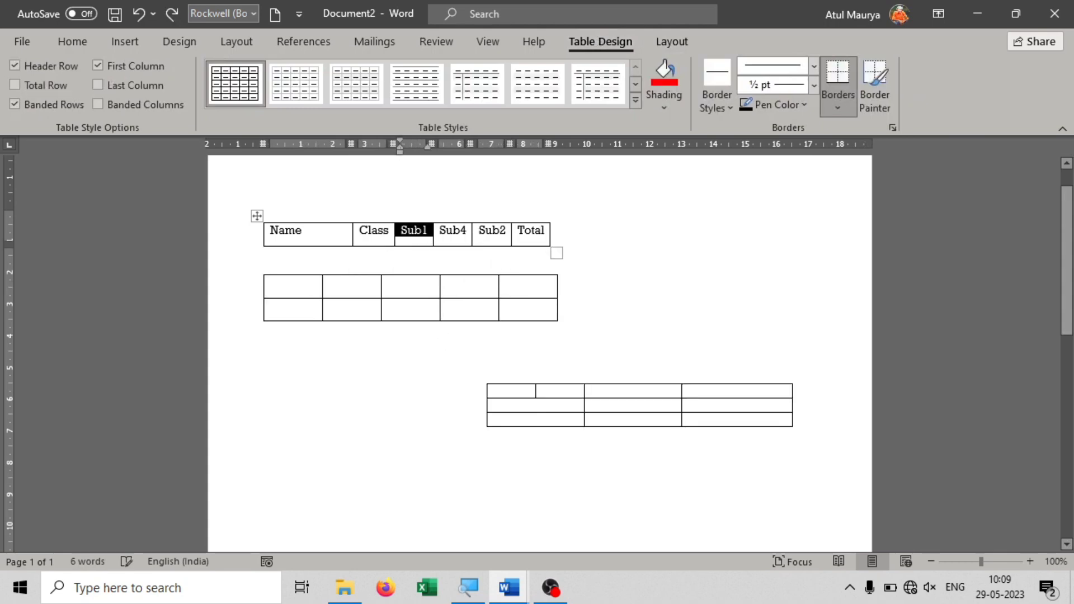
key("ctrl+z")
key("ctrl+z")
key("ctrl+z")
key("ctrl+z")
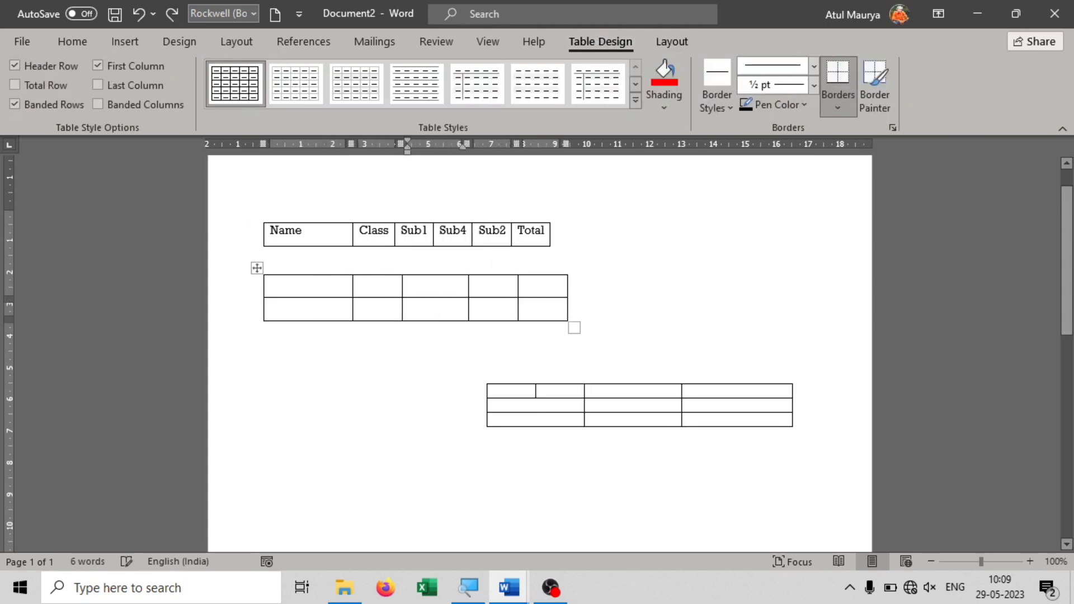
key("ctrl+z")
key("ctrl+z")
key("ctrl+z")
key("ctrl+z")
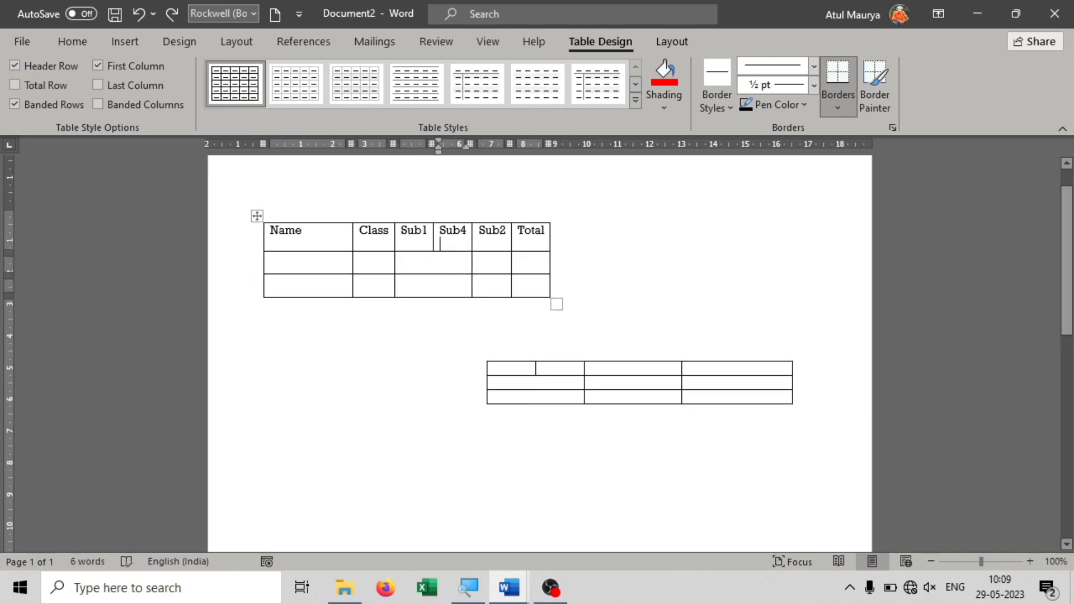
- Toggle the Header Row style option off and on for the upper table, and try the First Column option
left_click(281, 237)
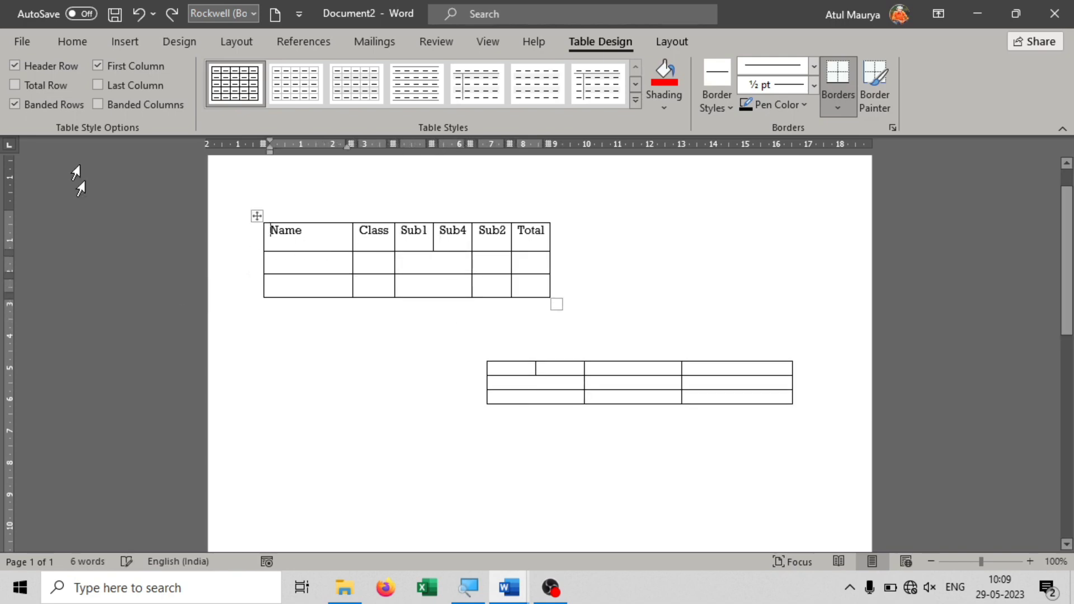
left_click(14, 65)
left_click(15, 66)
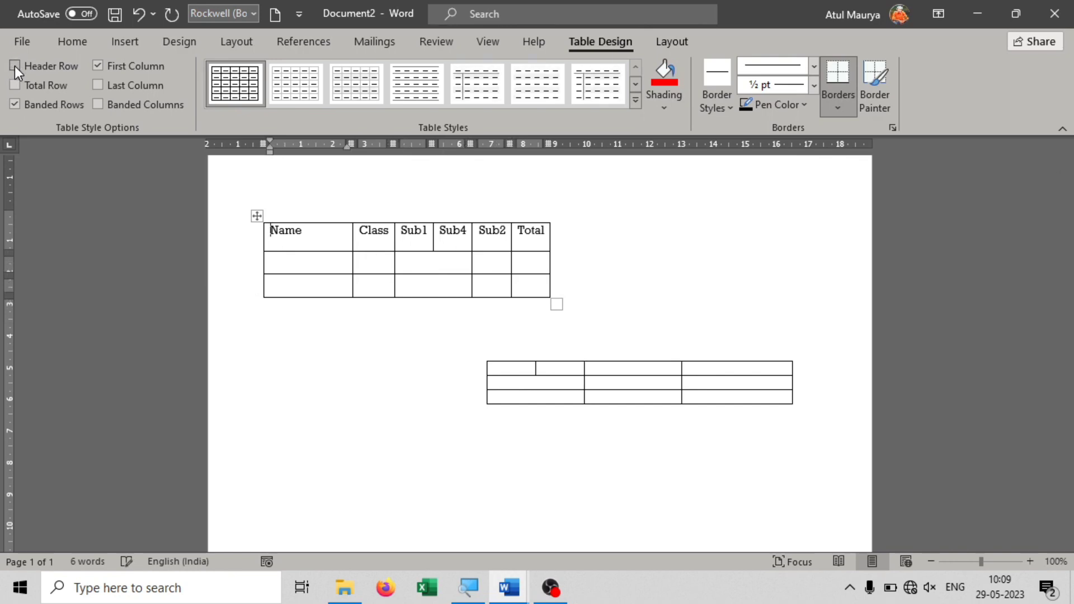
left_click(256, 216)
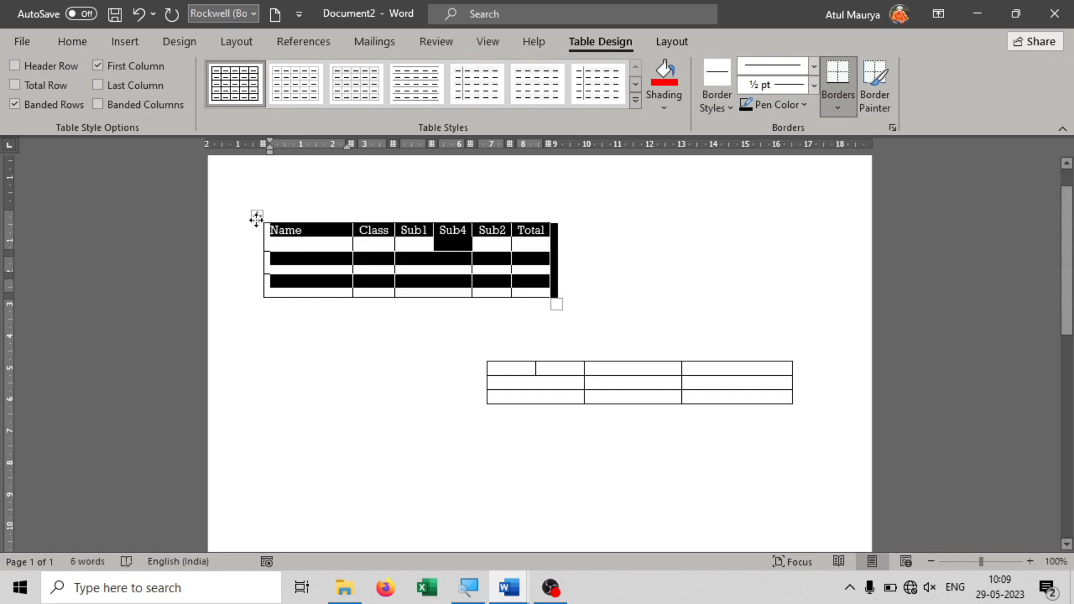
left_click(15, 66)
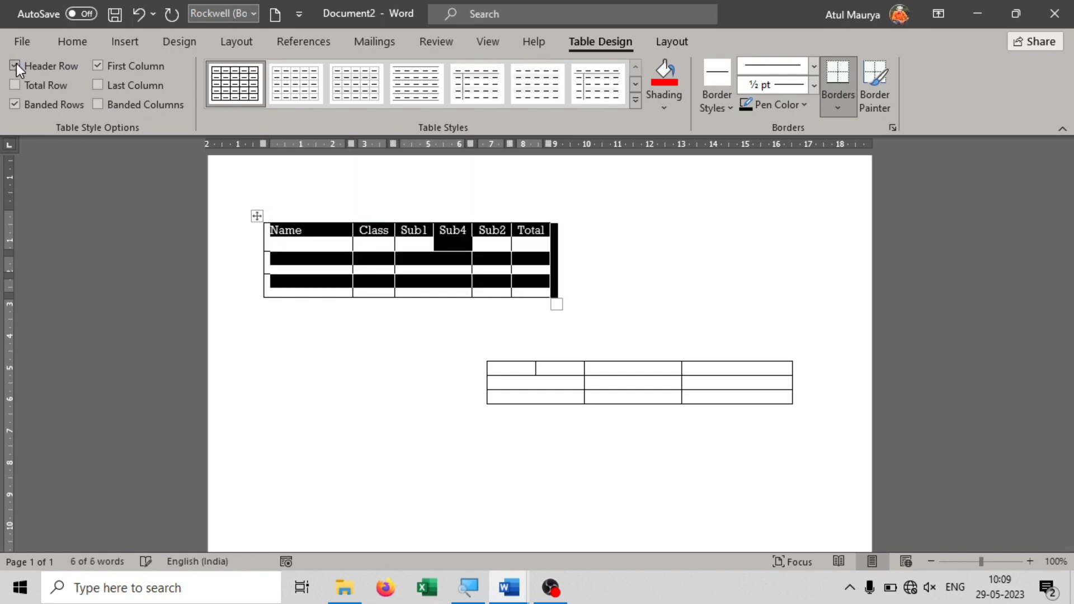
left_click(15, 66)
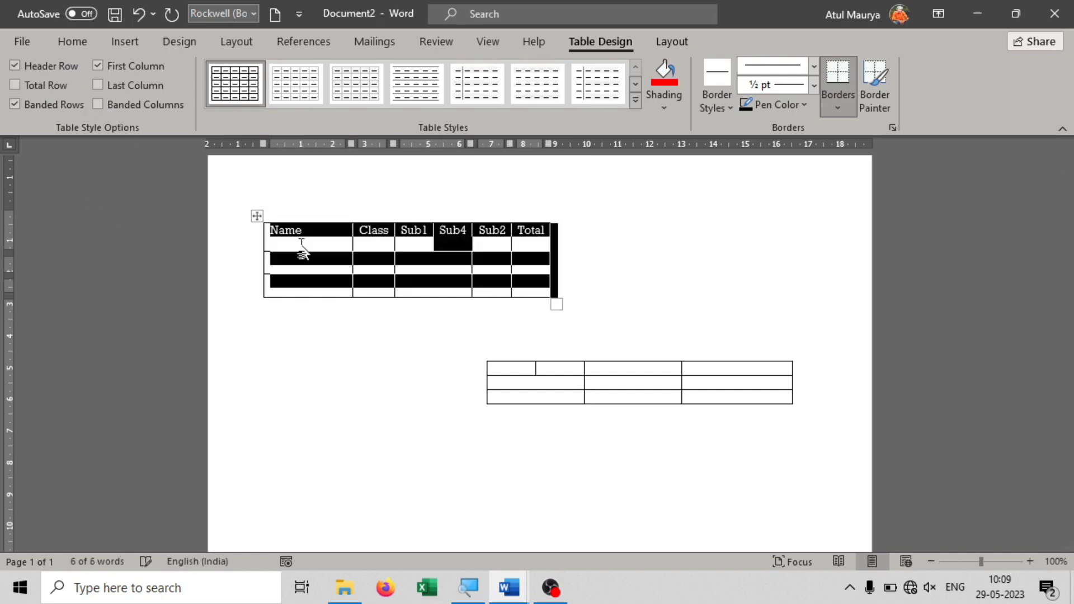
left_click(98, 66)
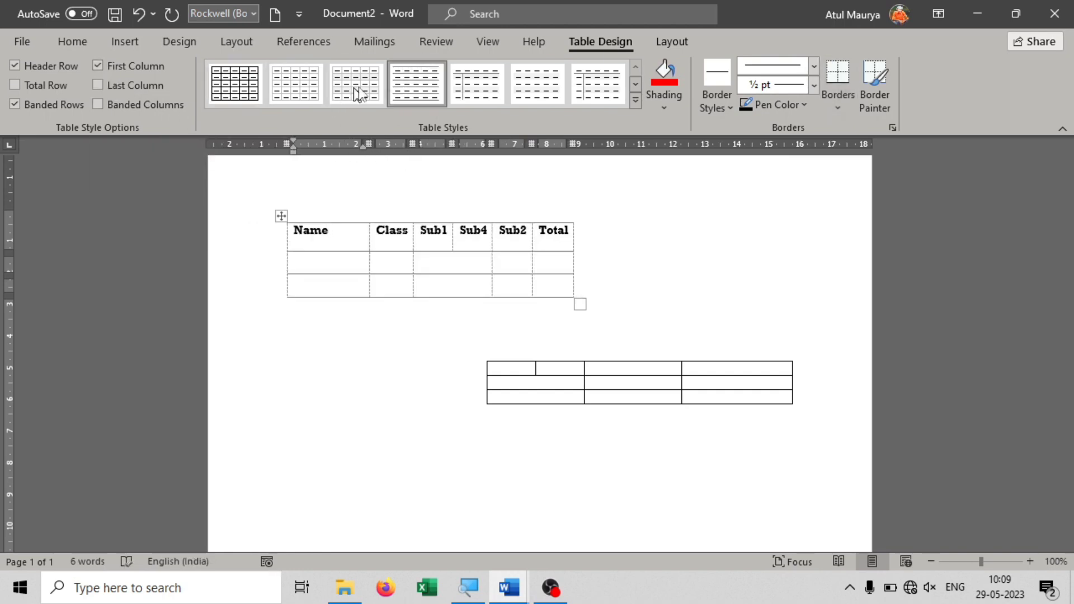
- Try the light grid style on the upper table, and apply the horizontal-line style with bold headers and Last Column enabled
left_click(303, 76)
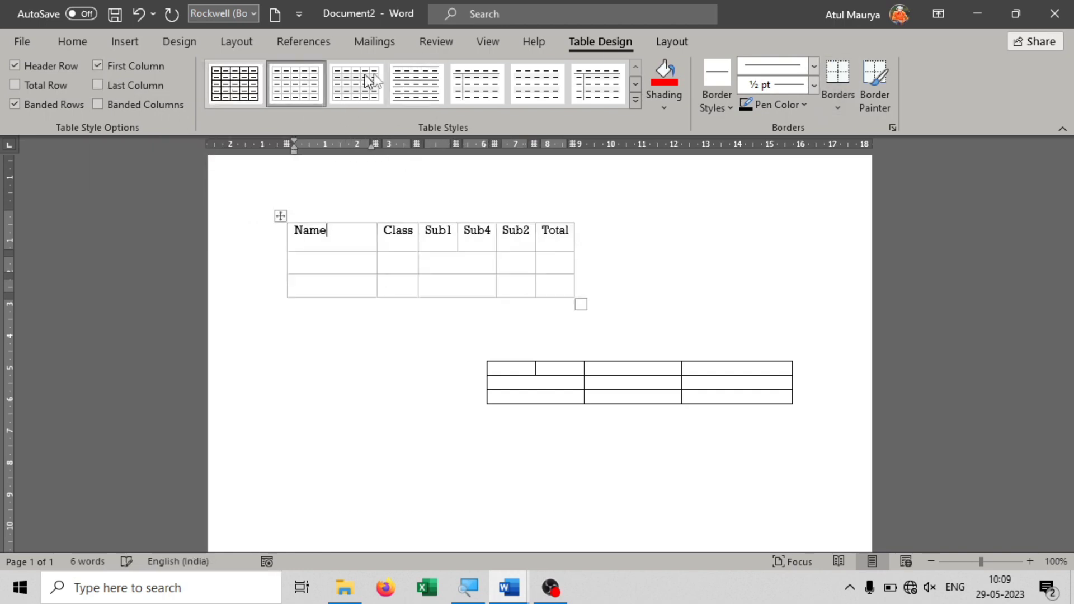
left_click(419, 83)
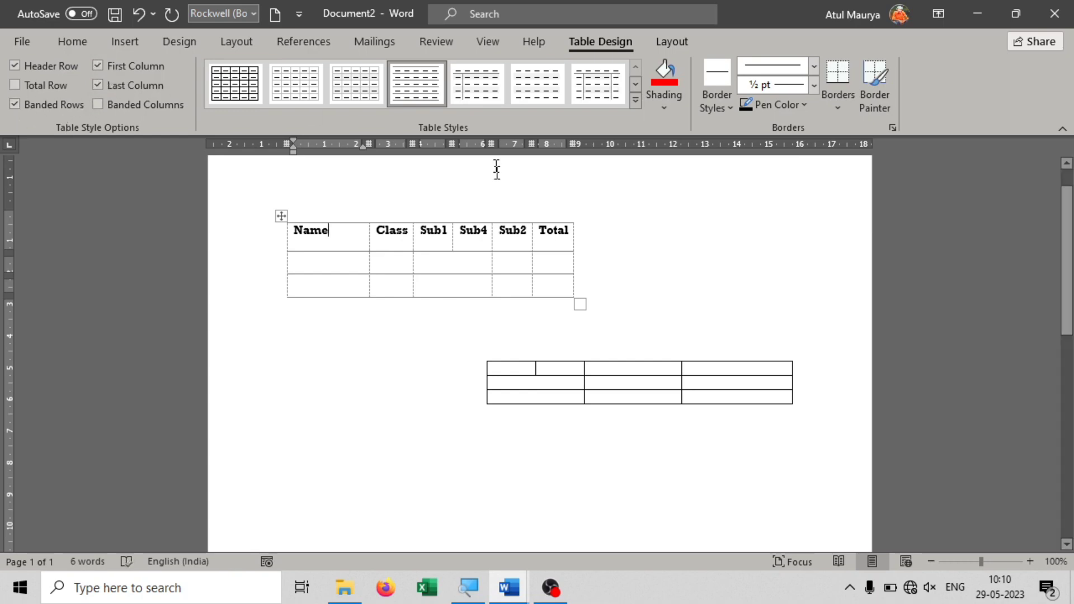
- Shade the Name header cell of the upper table with standard red
left_click(666, 99)
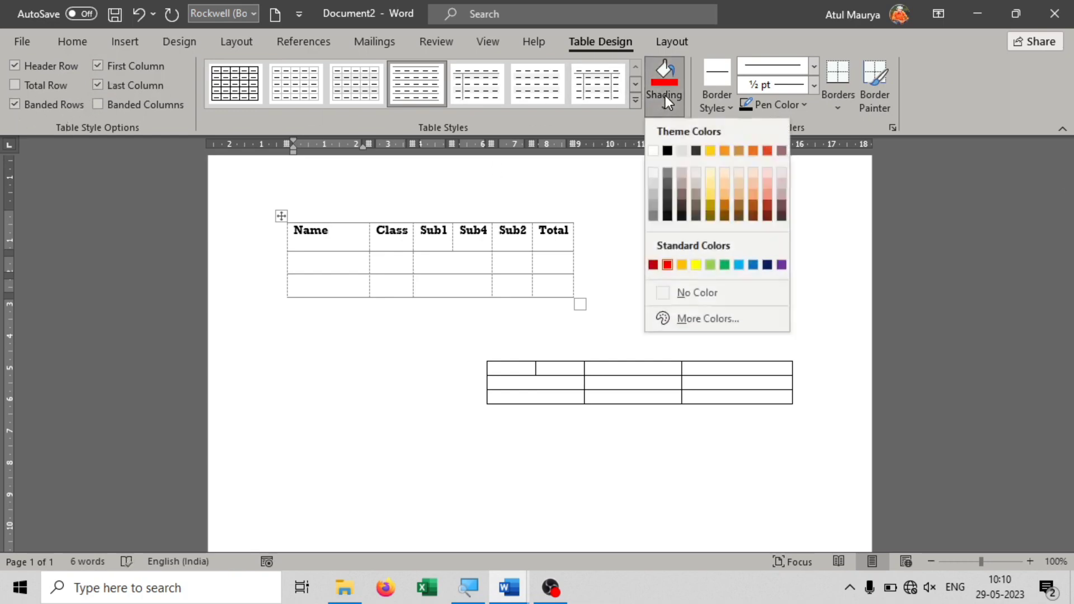
left_click(667, 265)
left_click(386, 269)
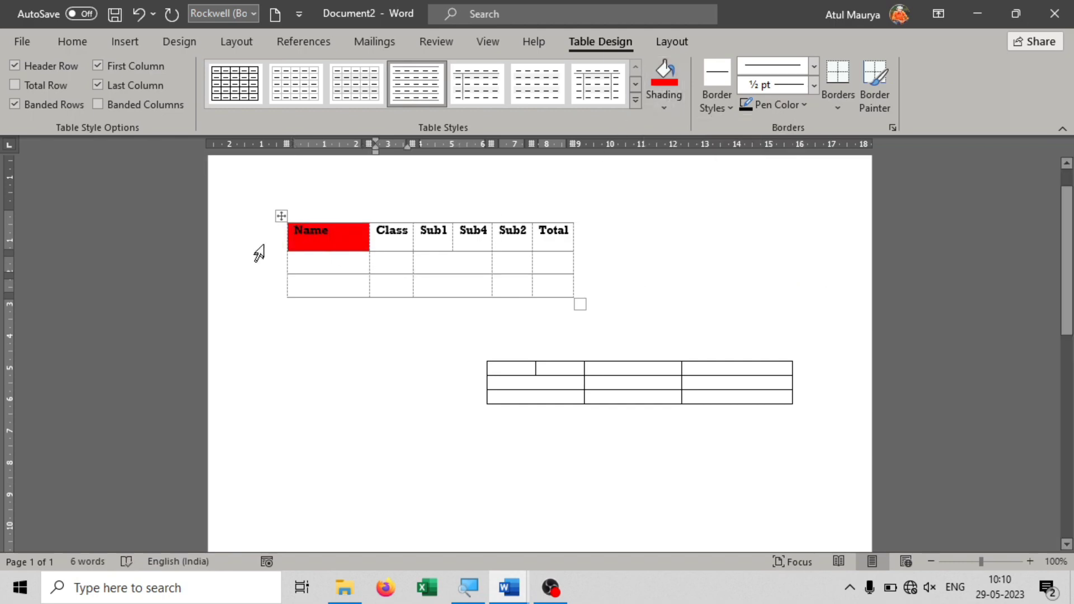
- Shade the entire upper table with standard yellow
left_click(281, 216)
left_click(651, 98)
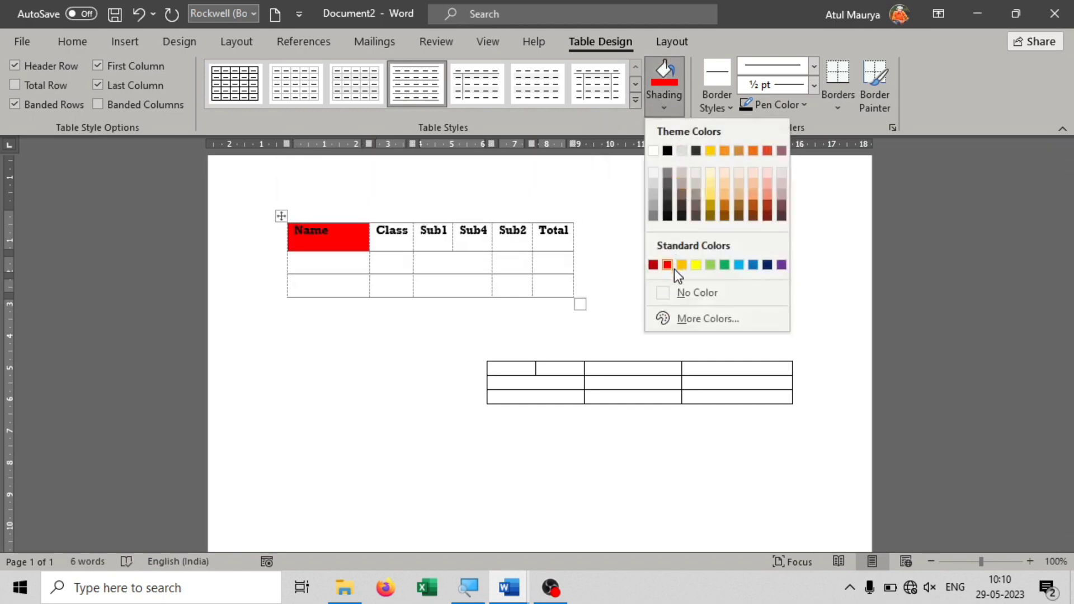
left_click(696, 260)
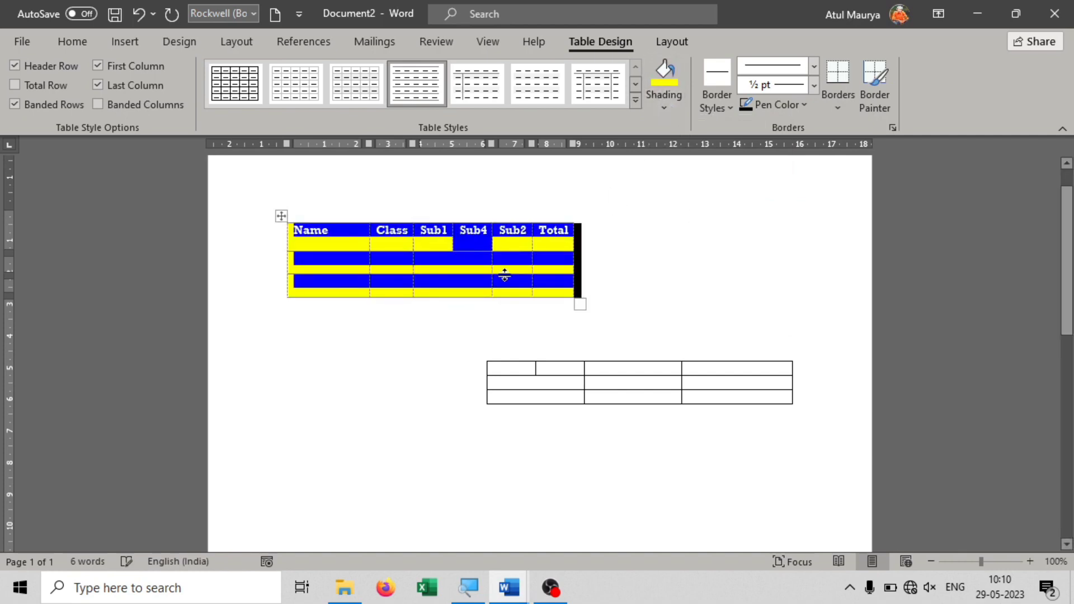
left_click(350, 257)
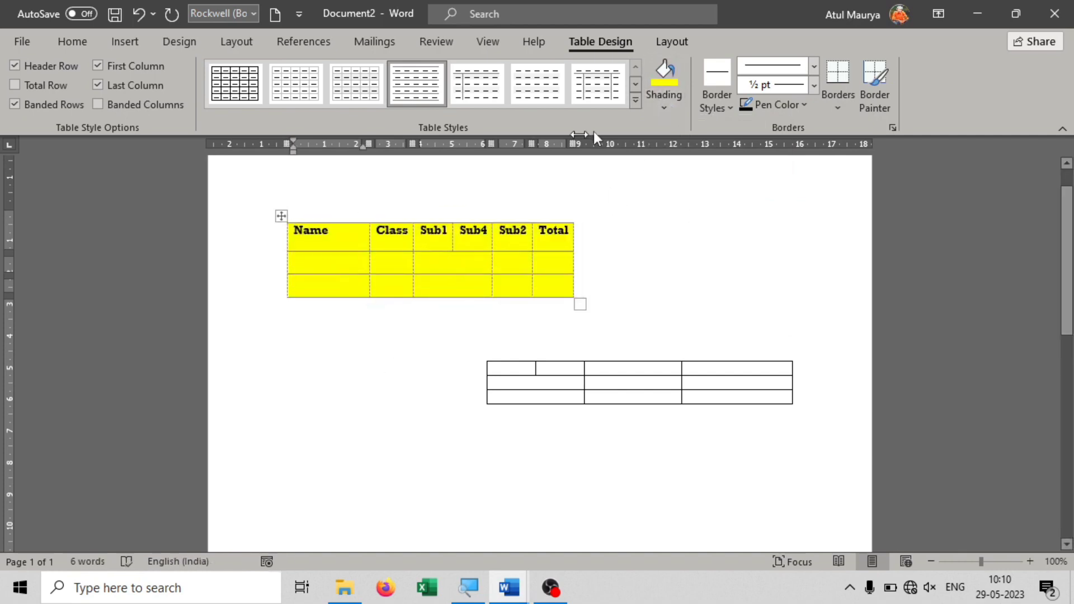
- Choose the yellow double-line theme border style and paint it along the line beneath the upper table's header row
left_click(719, 105)
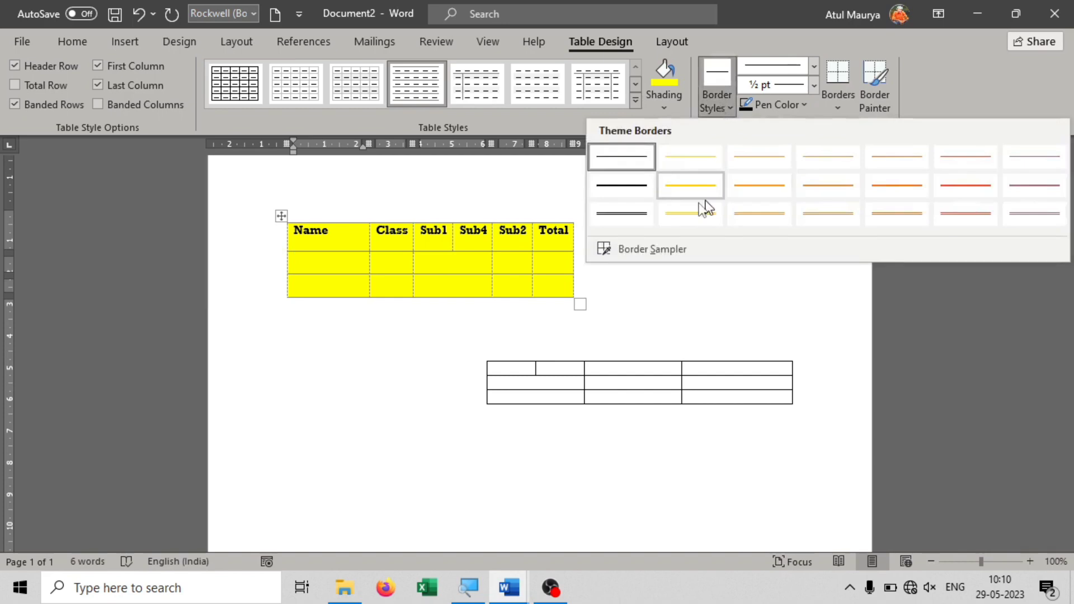
left_click(691, 213)
left_click_drag(291, 254, 554, 237)
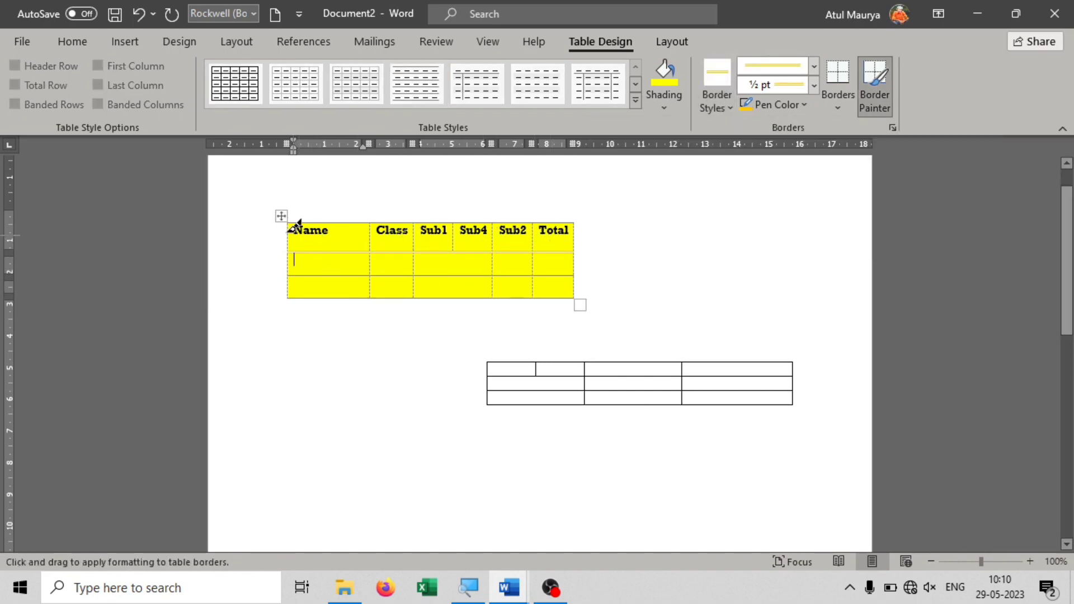
- Paint the yellow double-line border down the upper table's left edge at ½ pt and down its right edge at 3 pt
mouse_move(290, 224)
left_mouse_down()
mouse_move(290, 278)
mouse_move(384, 298)
mouse_move(367, 304)
left_mouse_up()
left_click_drag(291, 225, 297, 283)
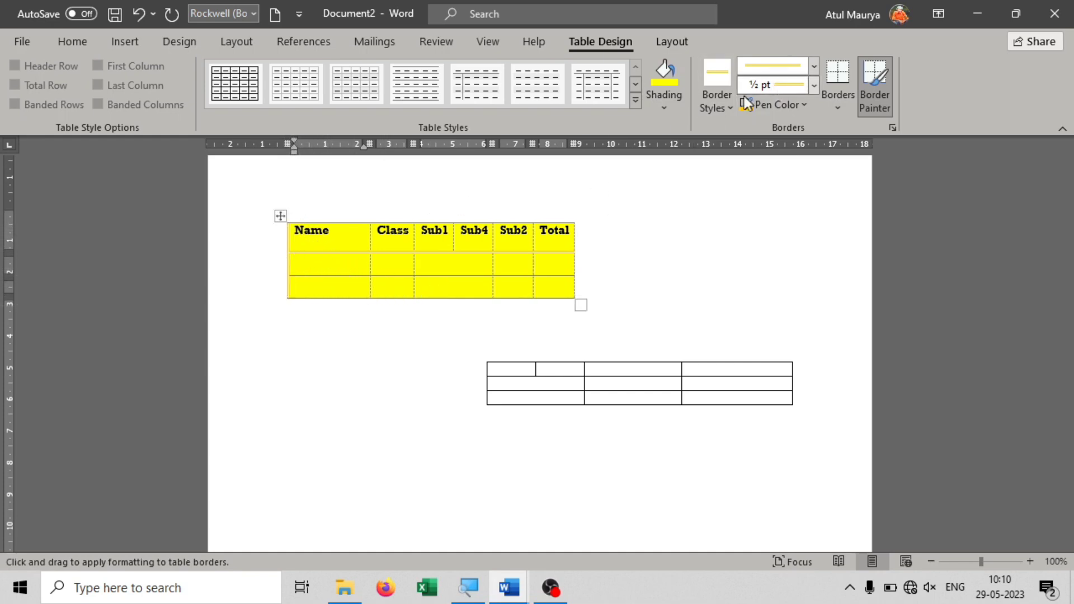
left_click(815, 84)
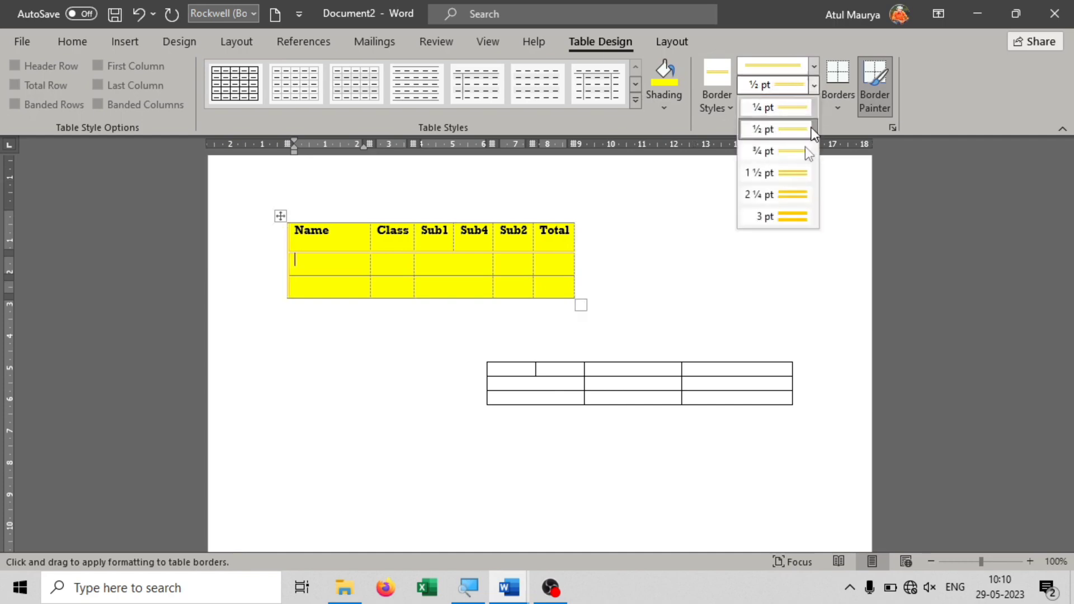
left_click(783, 219)
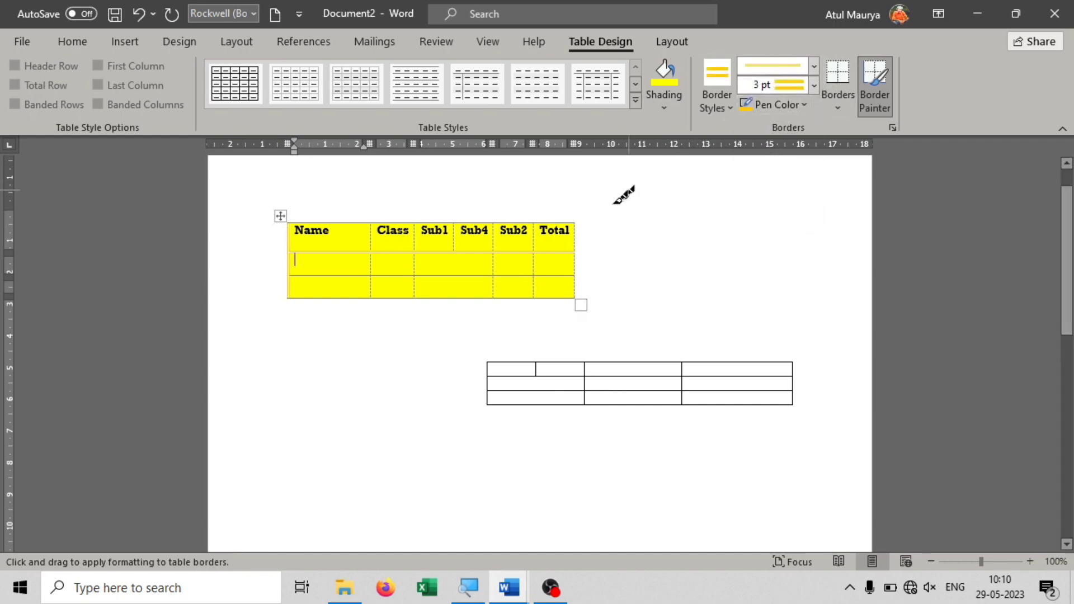
left_click_drag(576, 222, 574, 295)
left_click_drag(577, 226, 580, 295)
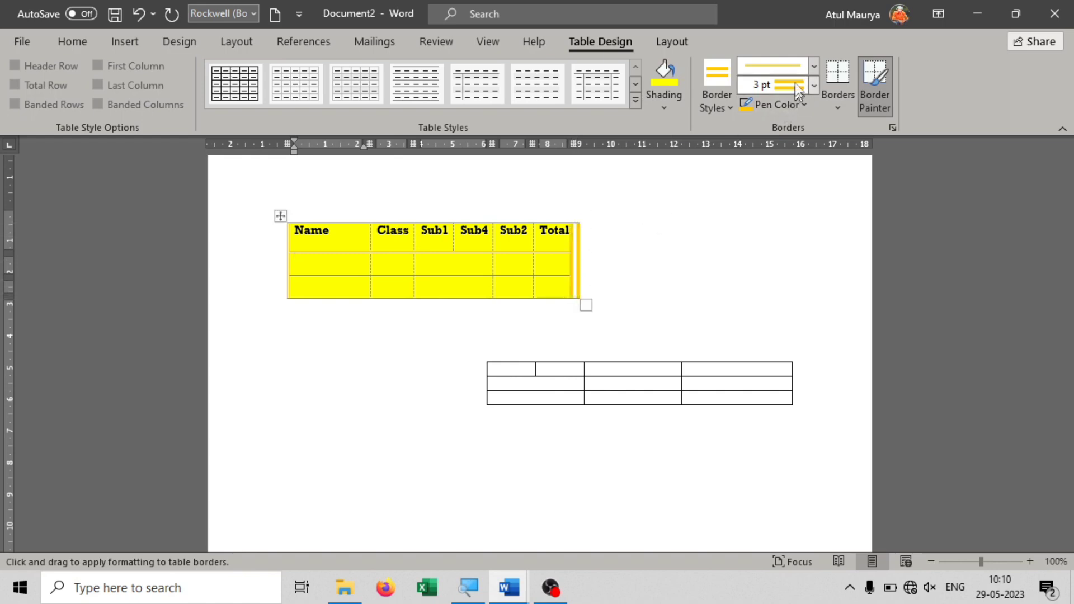
- Paint a 3 pt thick-thin line beneath the upper table's second row, and apply All Borders to that row's first cell
left_click(813, 68)
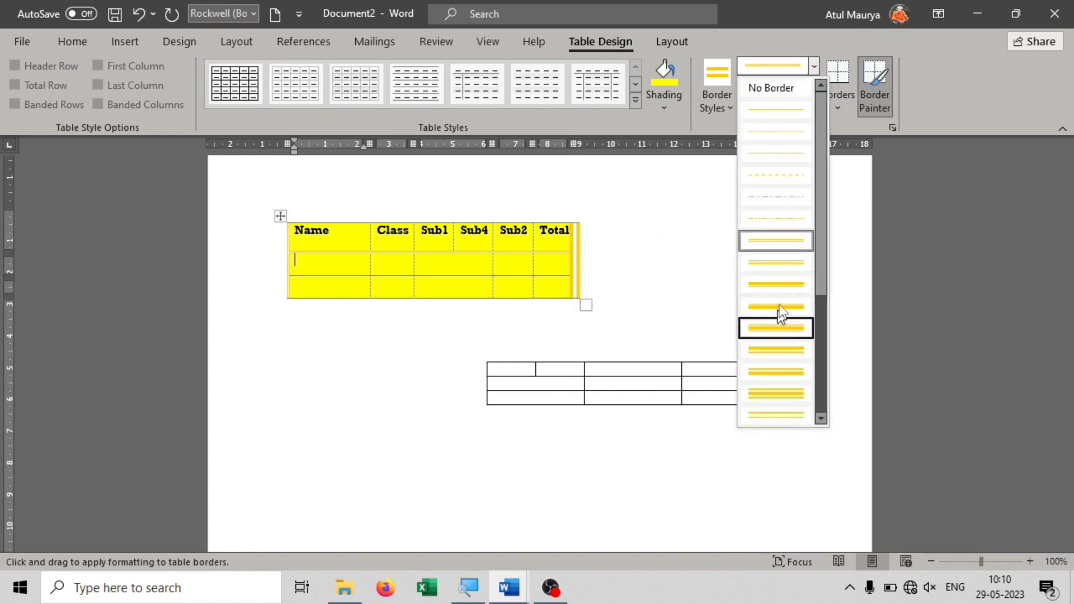
left_click(782, 289)
left_click_drag(295, 277, 585, 277)
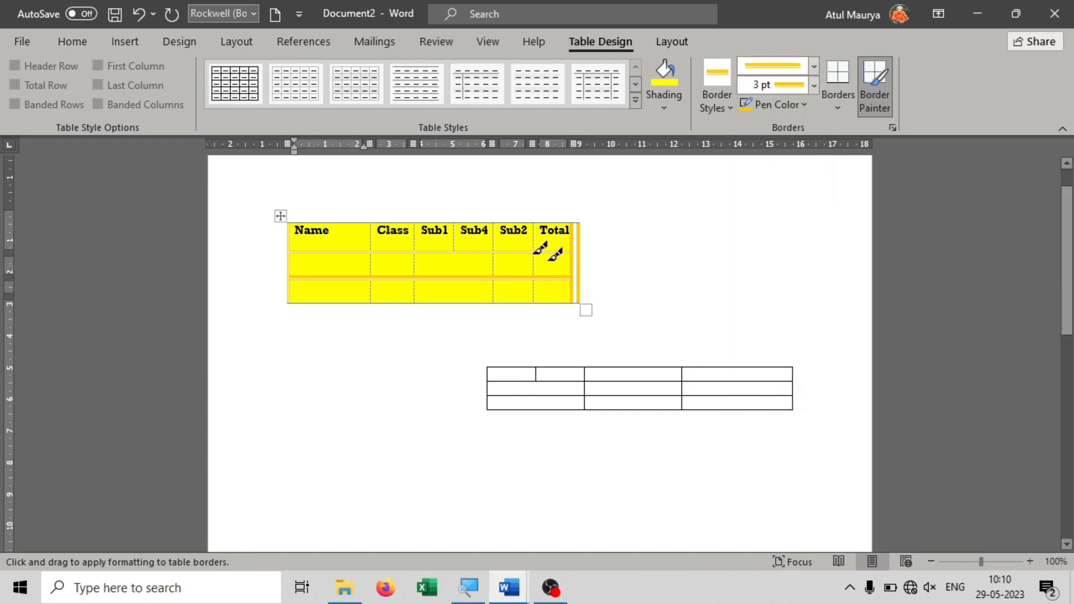
left_click(844, 98)
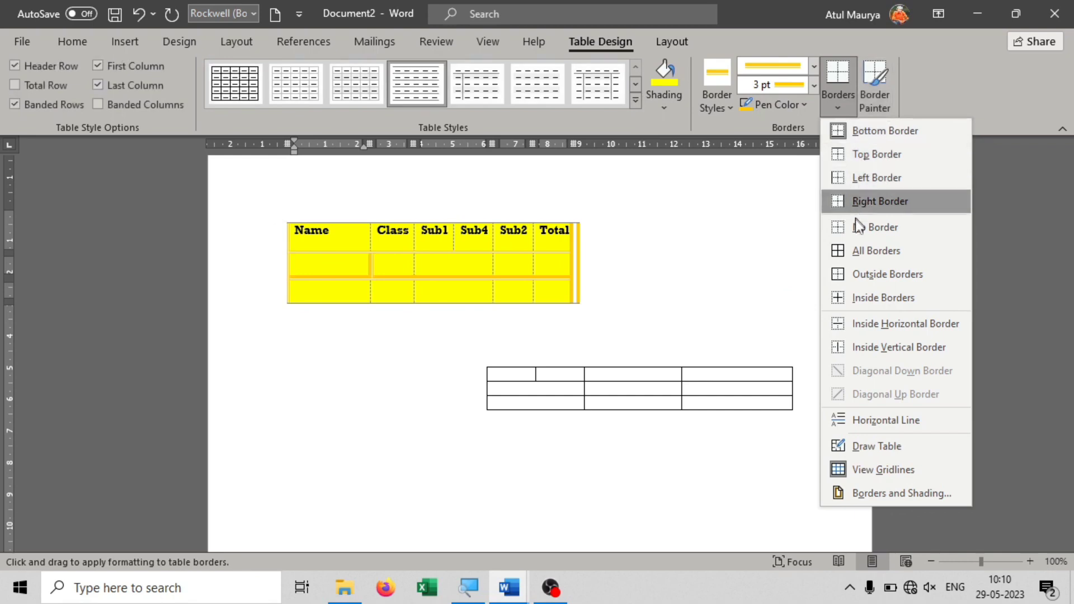
left_click(845, 252)
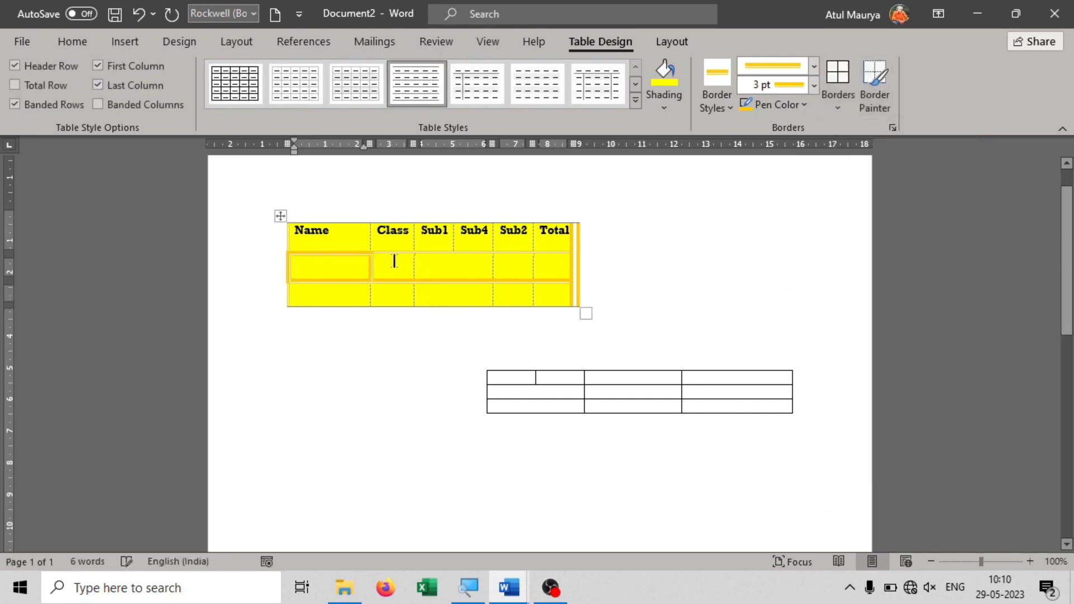
- Paint the 3 pt thick-thin border along the upper table's vertical lines between the Class, Sub1, Sub4, Sub2 and Total columns
left_click(874, 100)
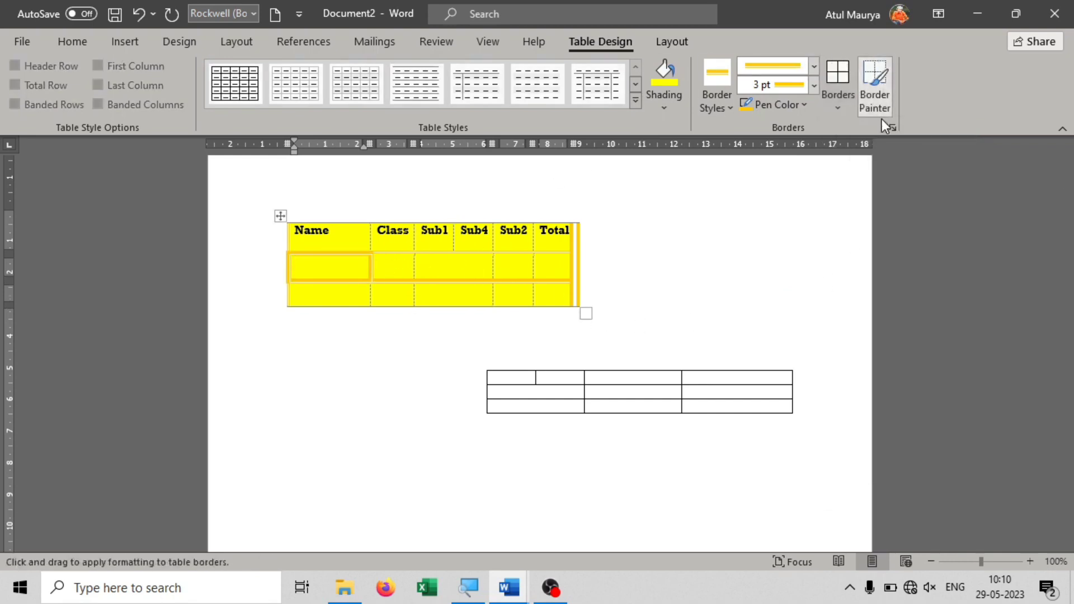
left_click_drag(538, 246, 538, 303)
left_click_drag(493, 228, 498, 296)
left_click(453, 235)
left_click_drag(418, 216, 431, 294)
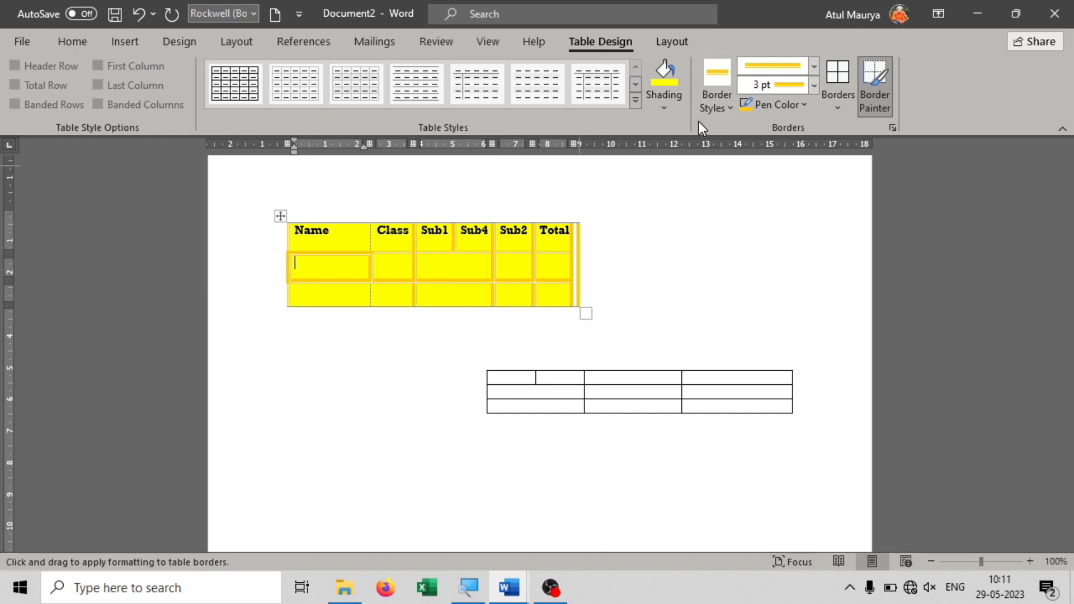
key("Escape")
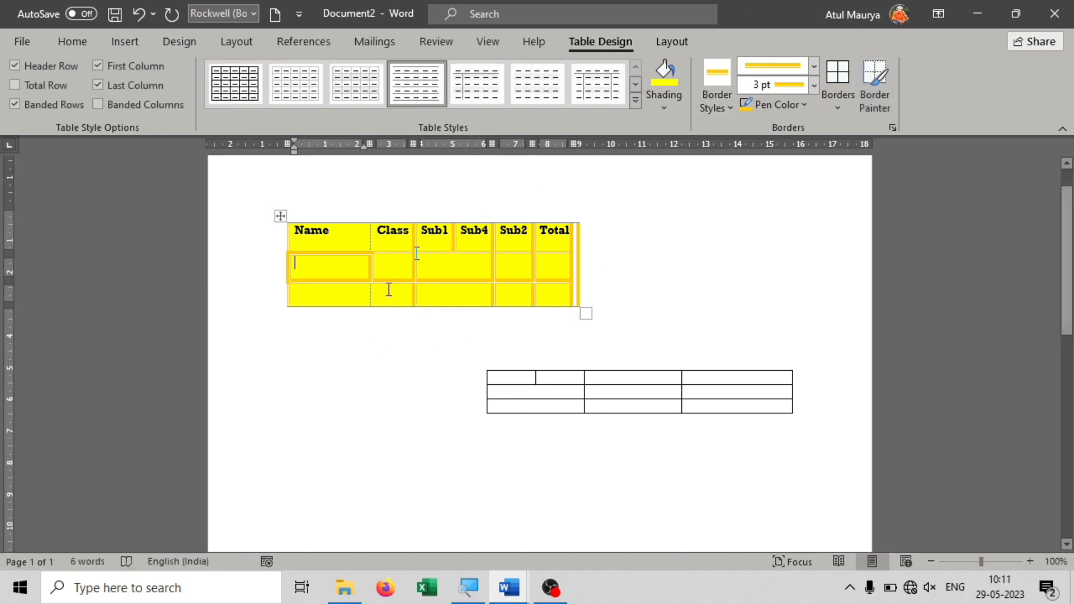
- Insert the built-in Calendar 4 quick table
left_click(122, 42)
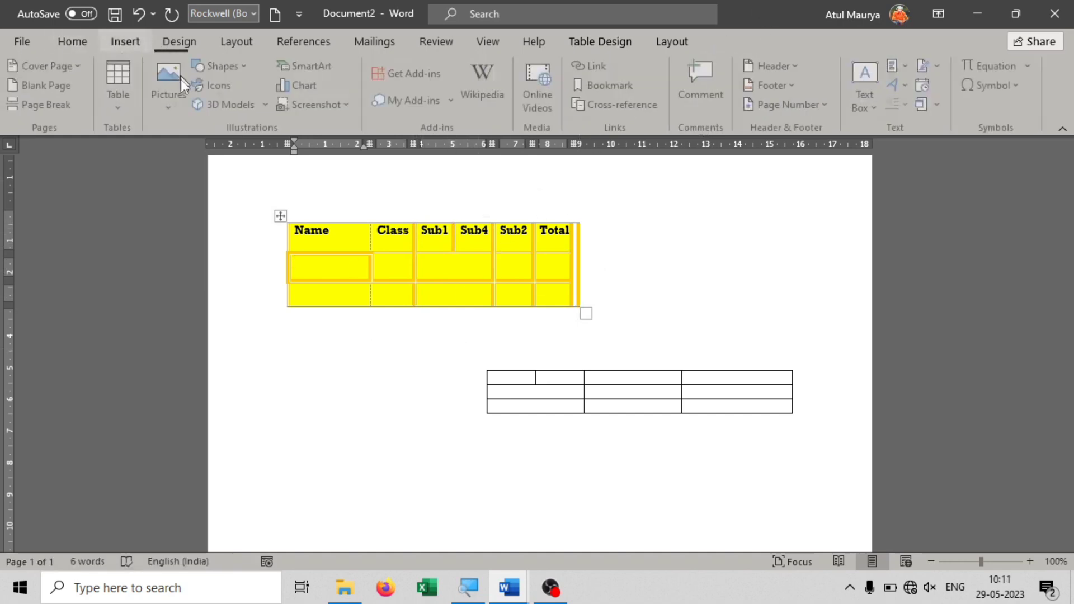
left_click(122, 95)
left_click(165, 388)
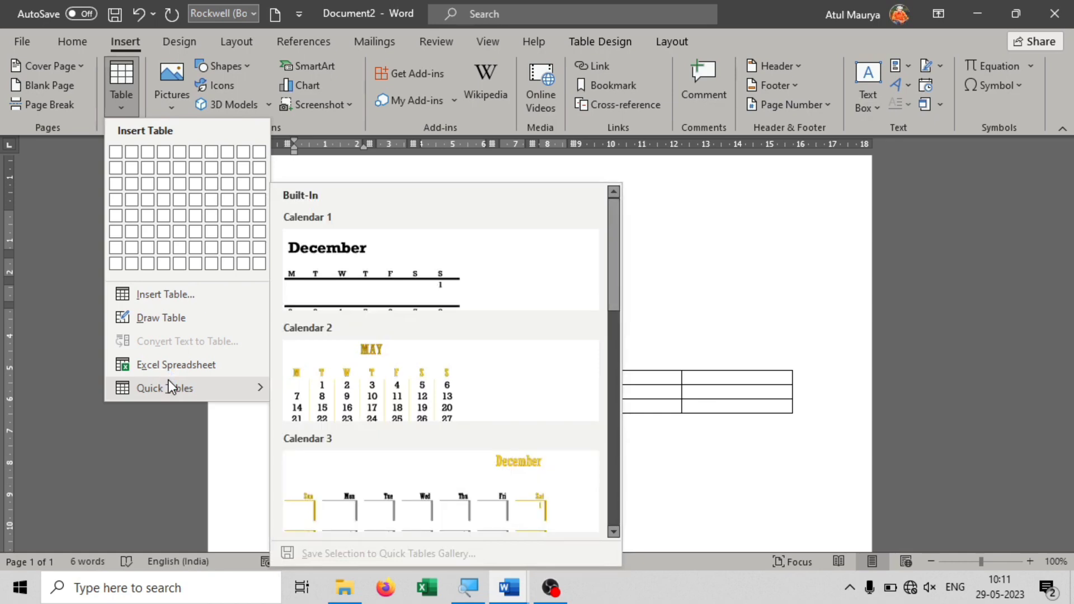
scroll(381, 386, "down", 3)
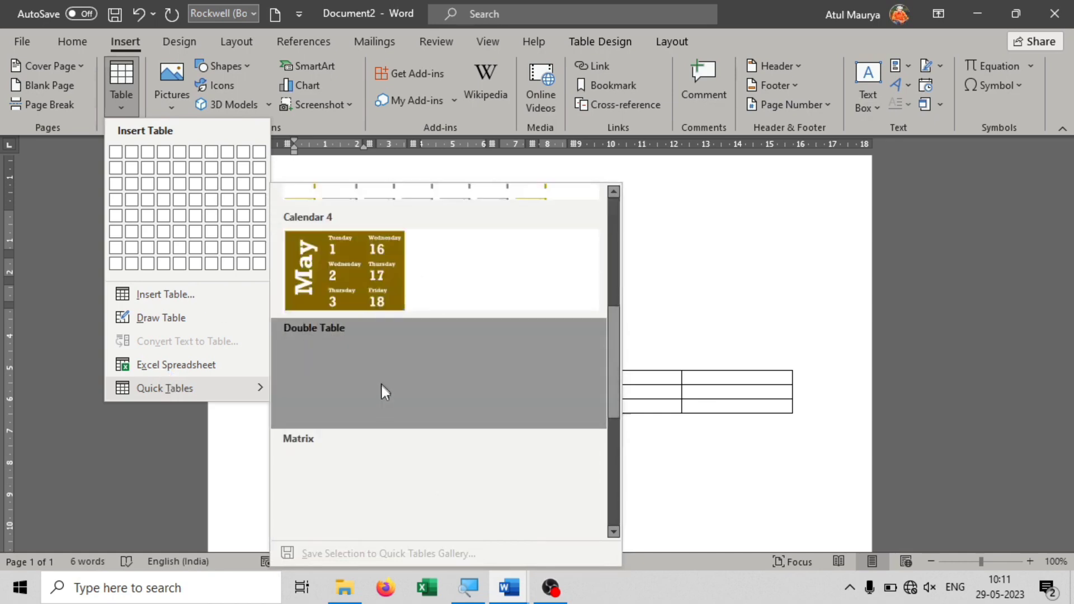
left_click(325, 278)
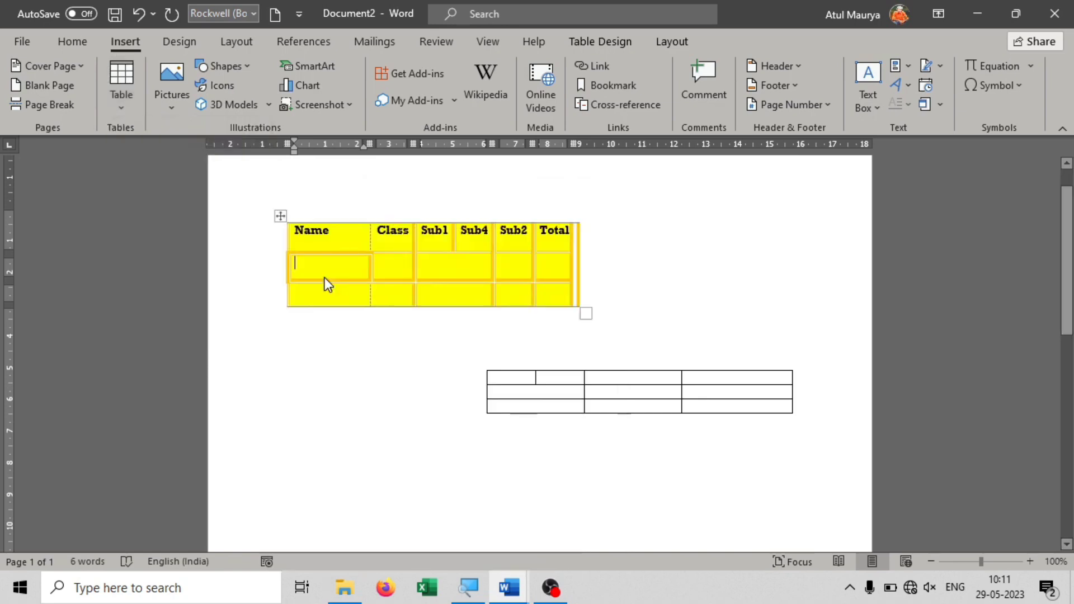